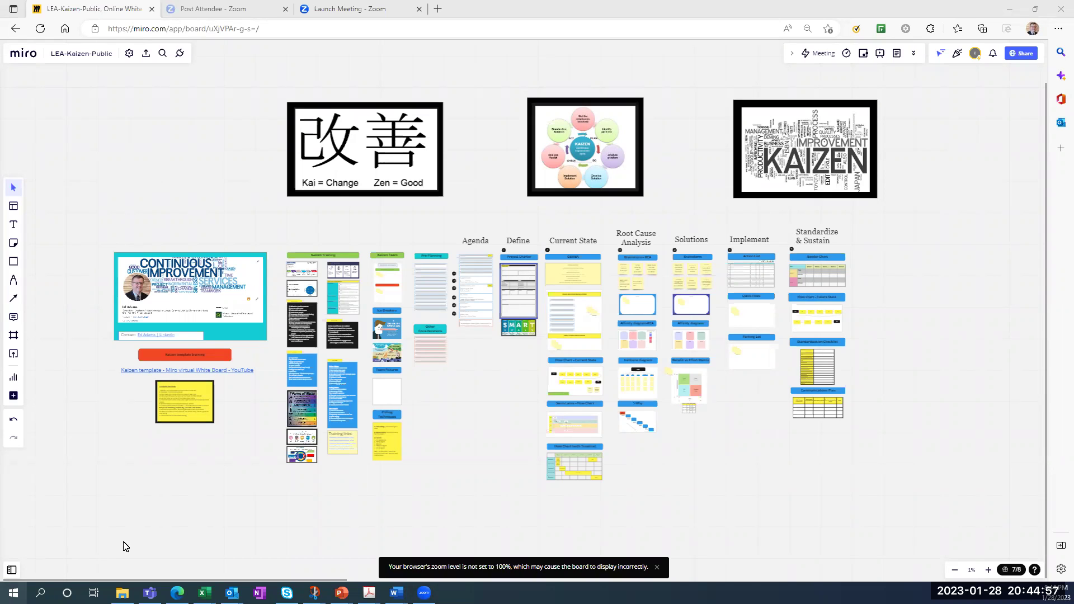
# Recentre the board and zoom in on the yellow Miro Quick Start Guide sticky note.
pyautogui.moveTo(187, 477); pyautogui.dragTo(263, 471)
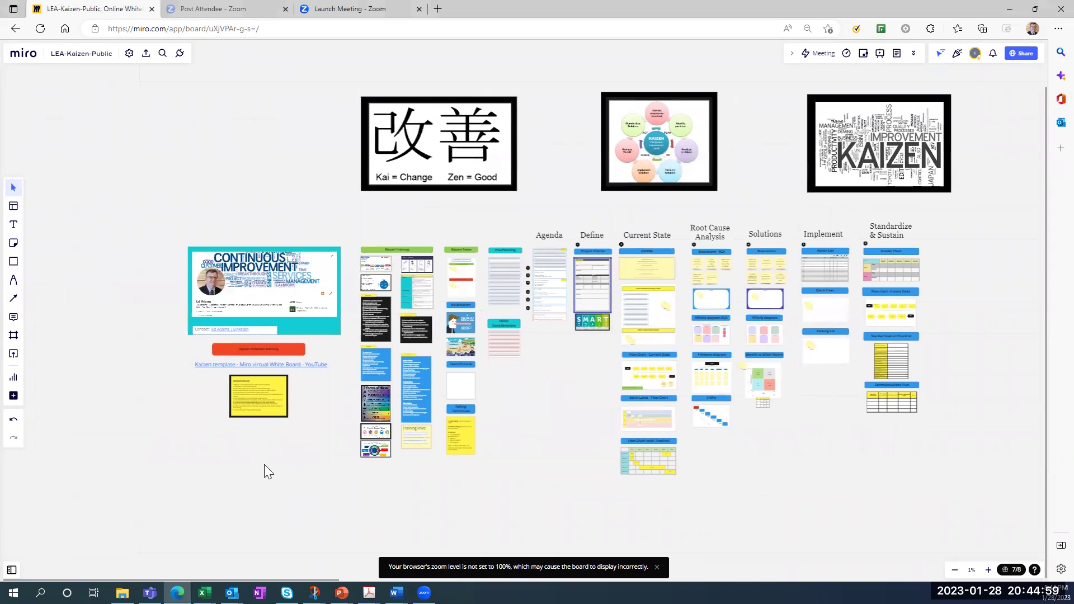
pyautogui.scroll(6, 264, 470)
pyautogui.scroll(3, 276, 478)
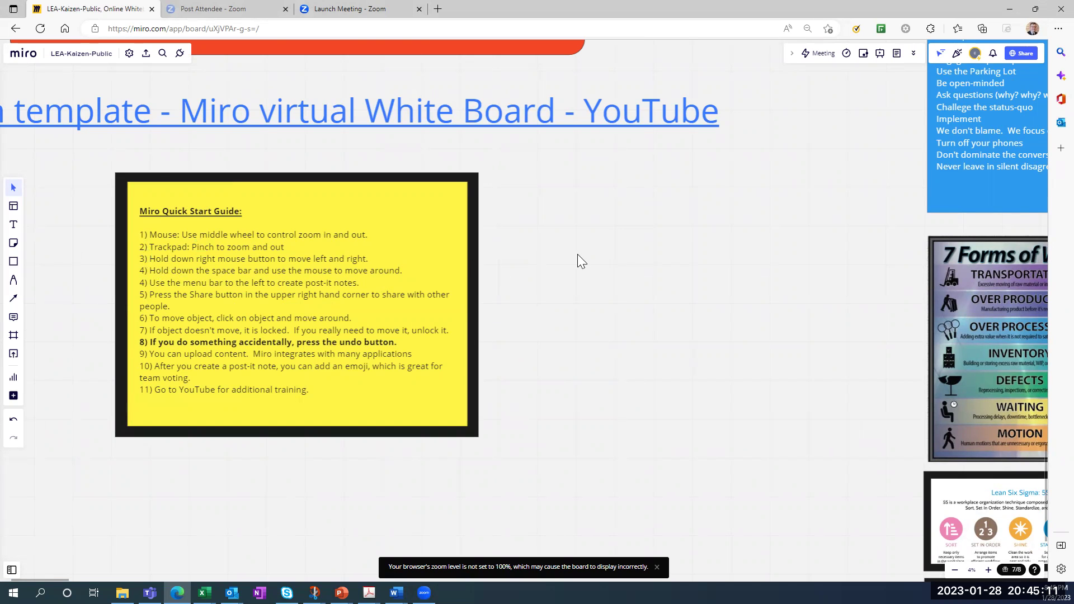
# Zoom back out from the Quick Start Guide toward the Kaizen training cards.
pyautogui.scroll(-3, 577, 255)
pyautogui.scroll(3, 577, 255)
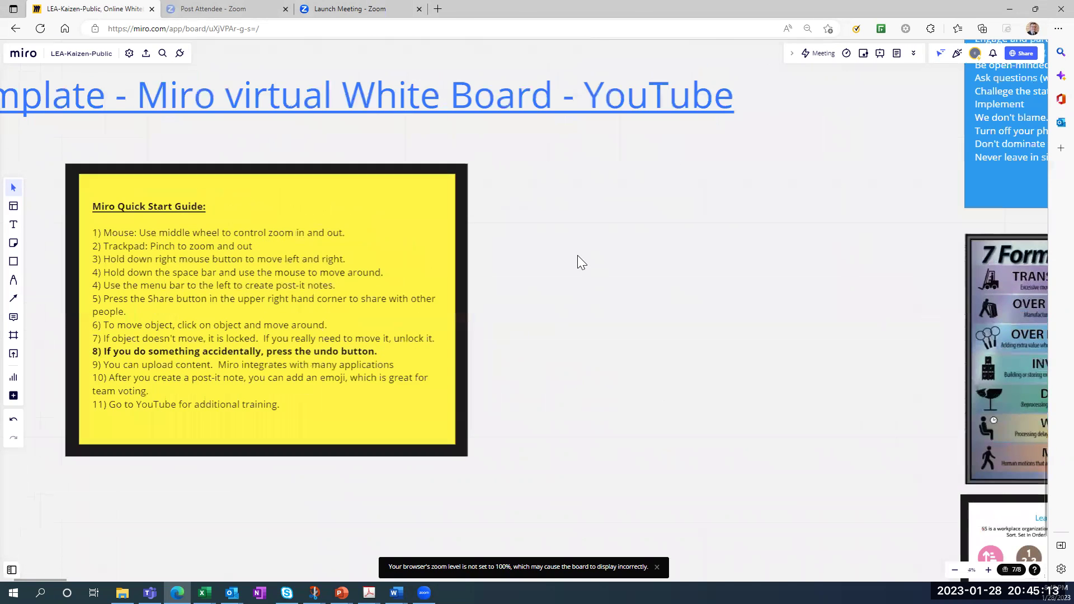
pyautogui.scroll(-3, 577, 255)
pyautogui.scroll(-1, 577, 255)
pyautogui.scroll(2, 577, 255)
pyautogui.scroll(-2, 578, 255)
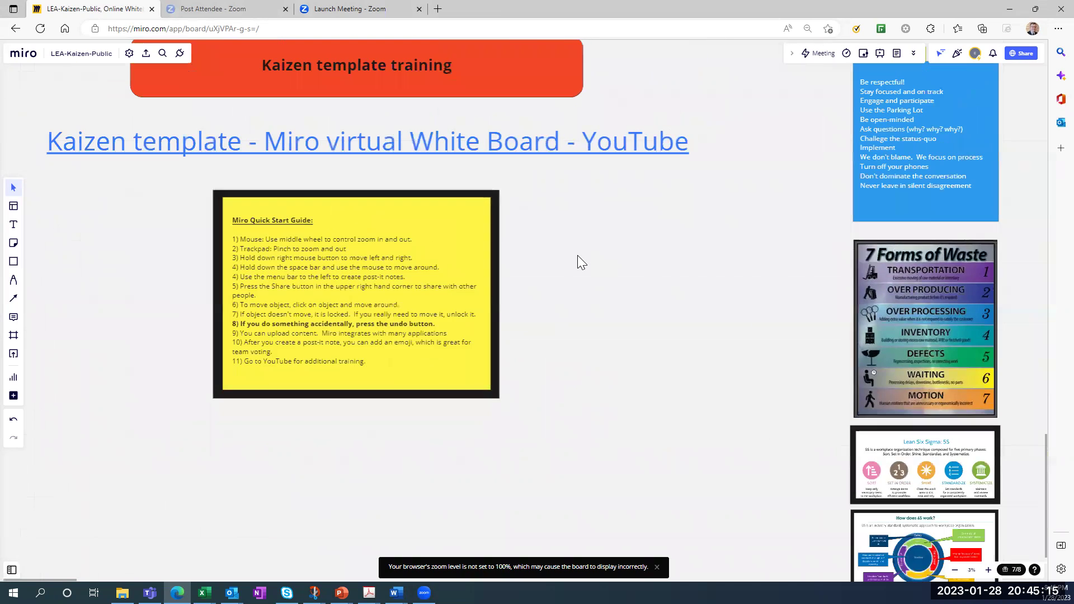
pyautogui.scroll(2, 577, 255)
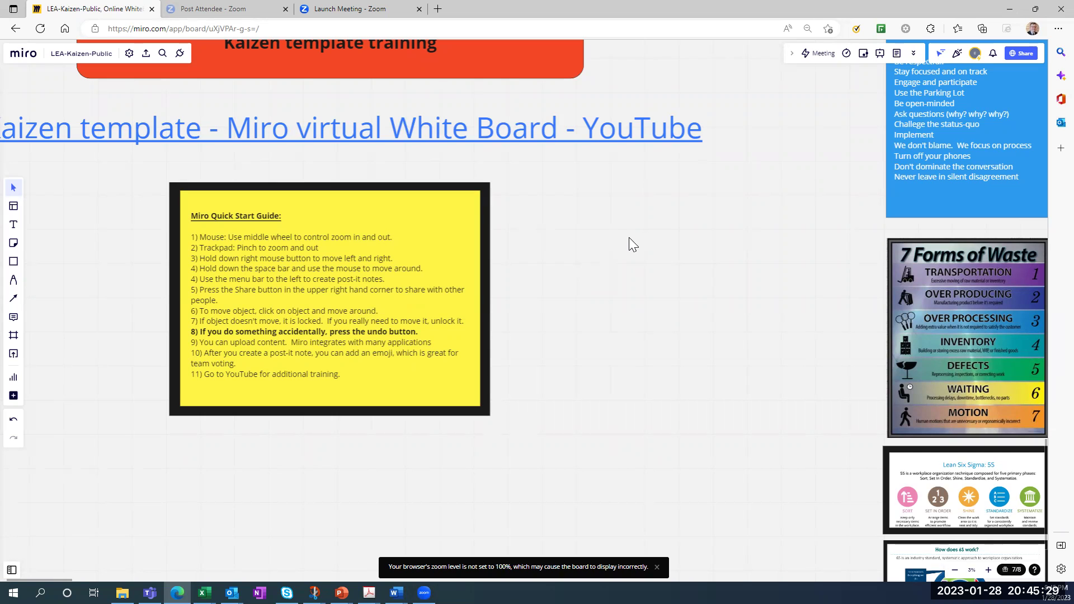
# Pan past the Training links panel and zoom out to show every column from Agenda to Standardize & Sustain.
pyautogui.moveTo(692, 243)
pyautogui.mouseDown()
pyautogui.moveTo(582, 245)
pyautogui.moveTo(762, 244)
pyautogui.moveTo(585, 246)
pyautogui.moveTo(696, 254)
pyautogui.moveTo(678, 159)
pyautogui.moveTo(677, 247)
pyautogui.moveTo(683, 232)
pyautogui.mouseUp()
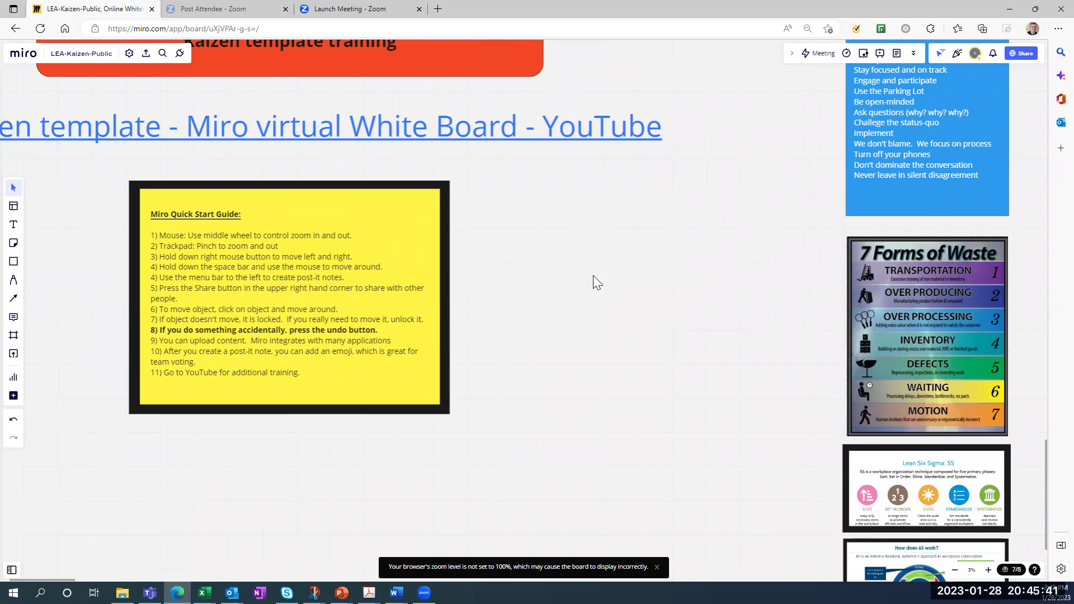
pyautogui.scroll(-3, 630, 278)
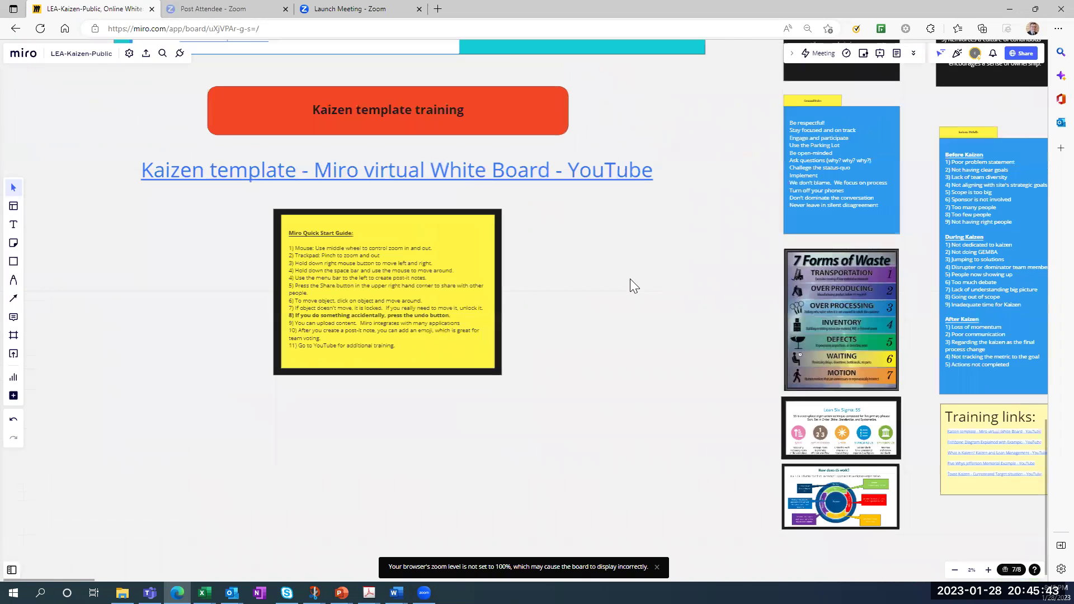
pyautogui.scroll(-5, 629, 279)
pyautogui.scroll(3, 592, 345)
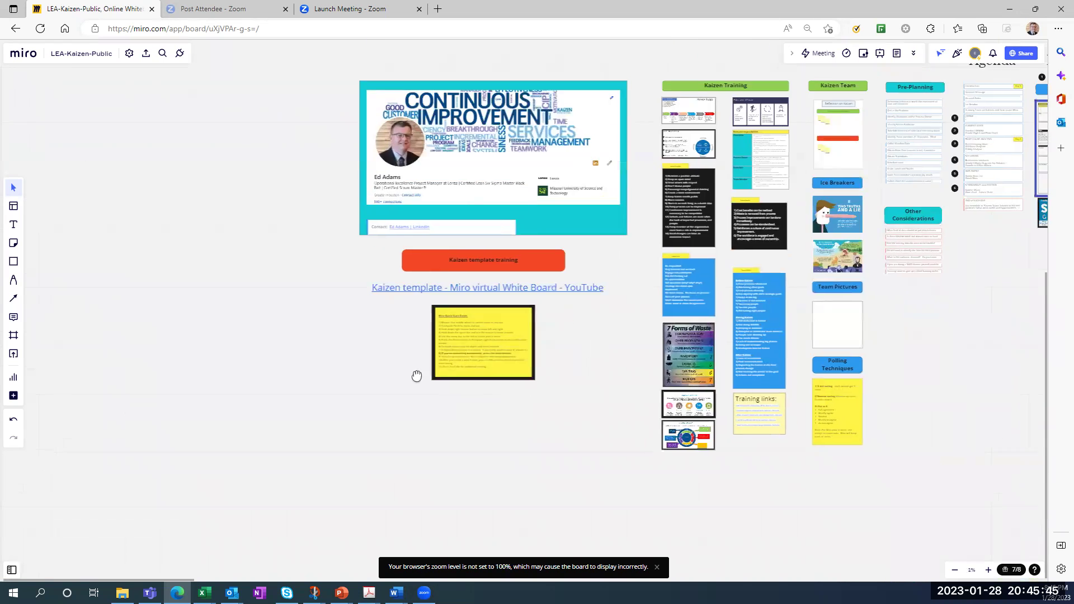
pyautogui.hscroll(3, 304, 369)
pyautogui.scroll(-3, 304, 370)
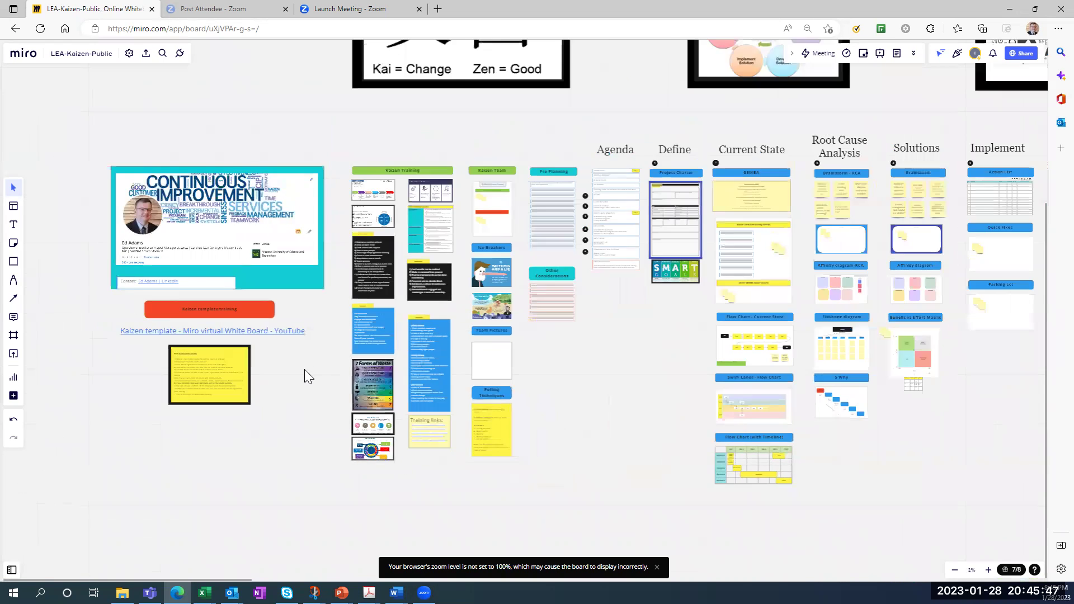
pyautogui.scroll(-2, 305, 369)
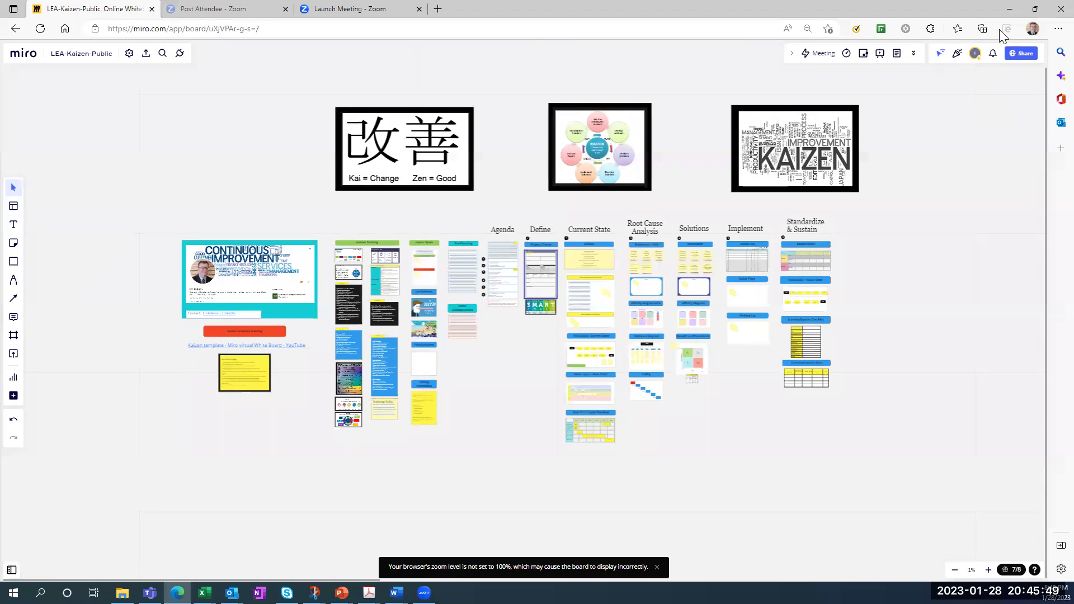
# Copy the board's public view-only link from the Share dialog, then close the dialog.
pyautogui.click(1023, 55)
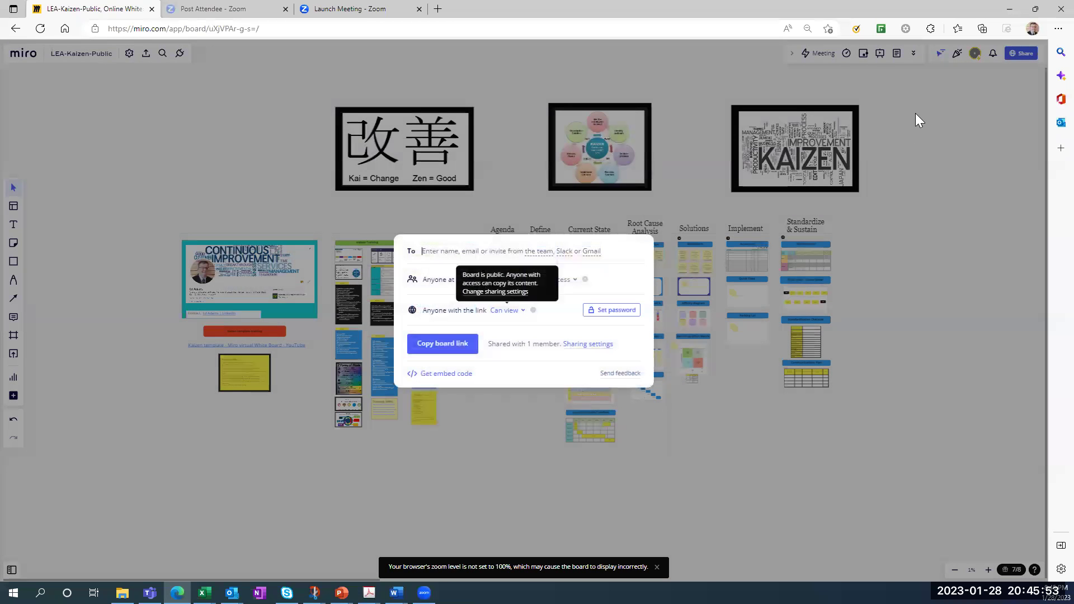
pyautogui.click(464, 342)
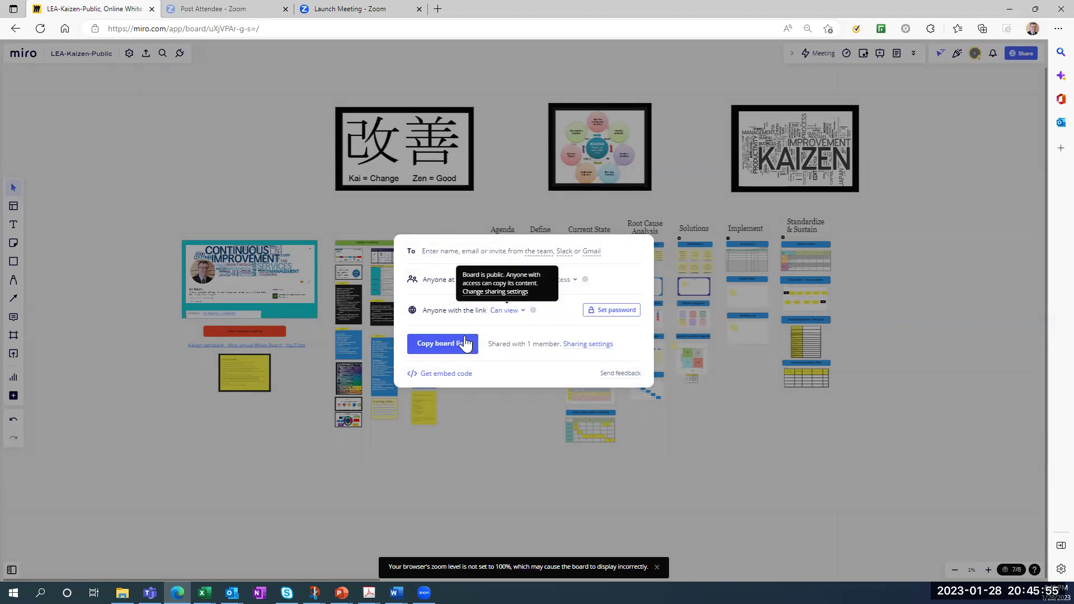
pyautogui.click(869, 280)
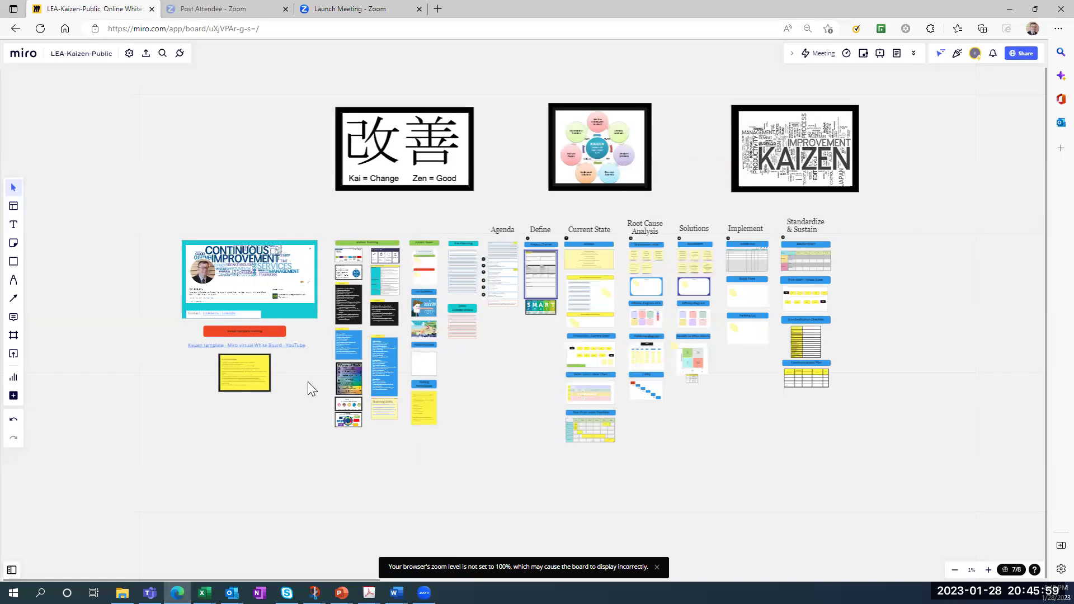
pyautogui.scroll(4, 307, 383)
pyautogui.hscroll(-3, 148, 317)
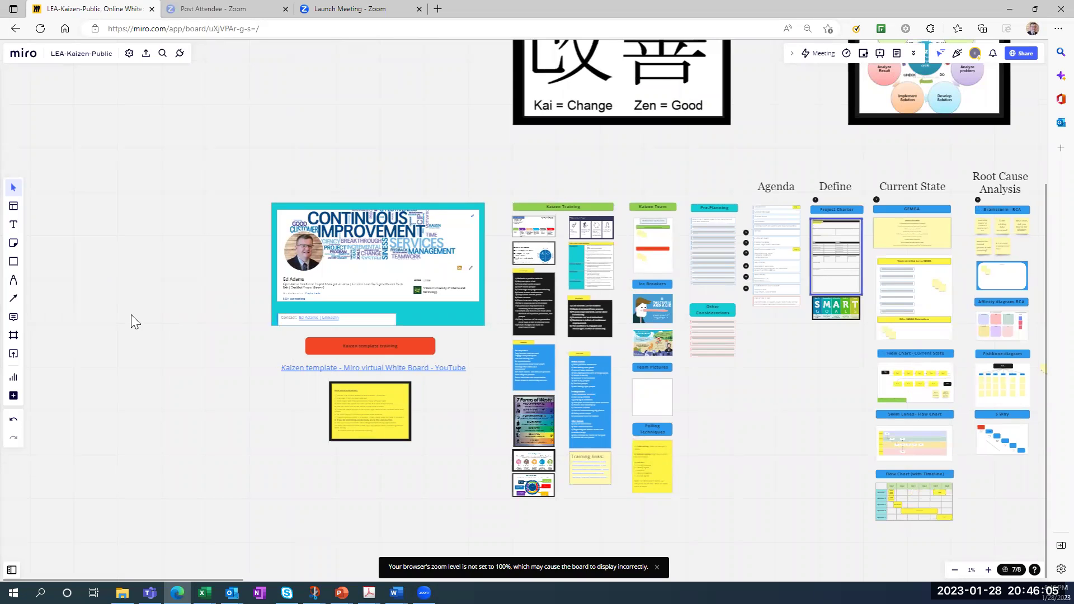
pyautogui.click(15, 246)
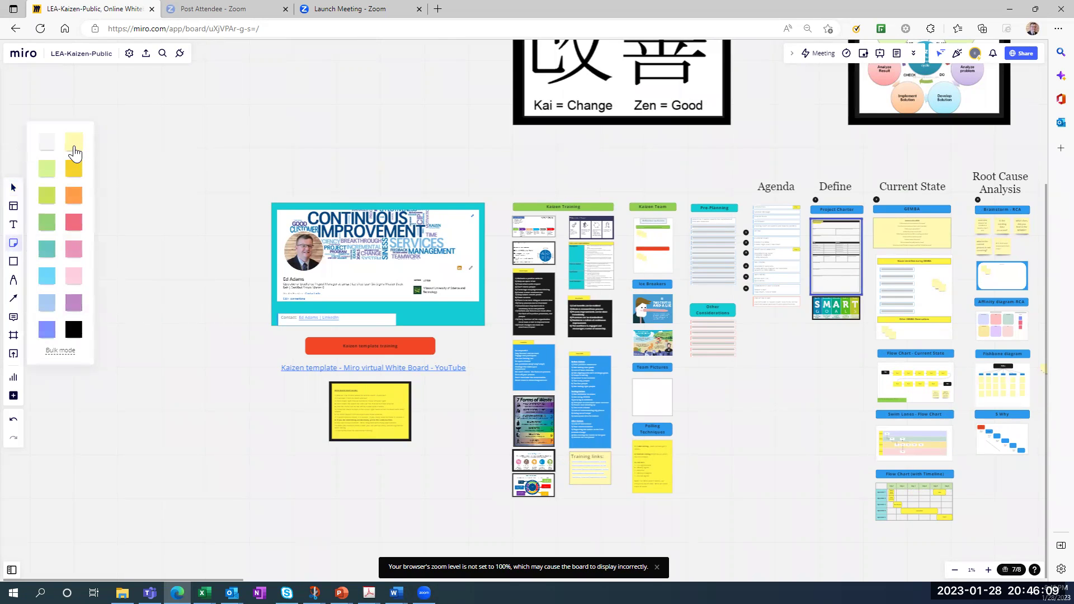
pyautogui.click(75, 153)
pyautogui.moveTo(101, 192); pyautogui.dragTo(184, 274)
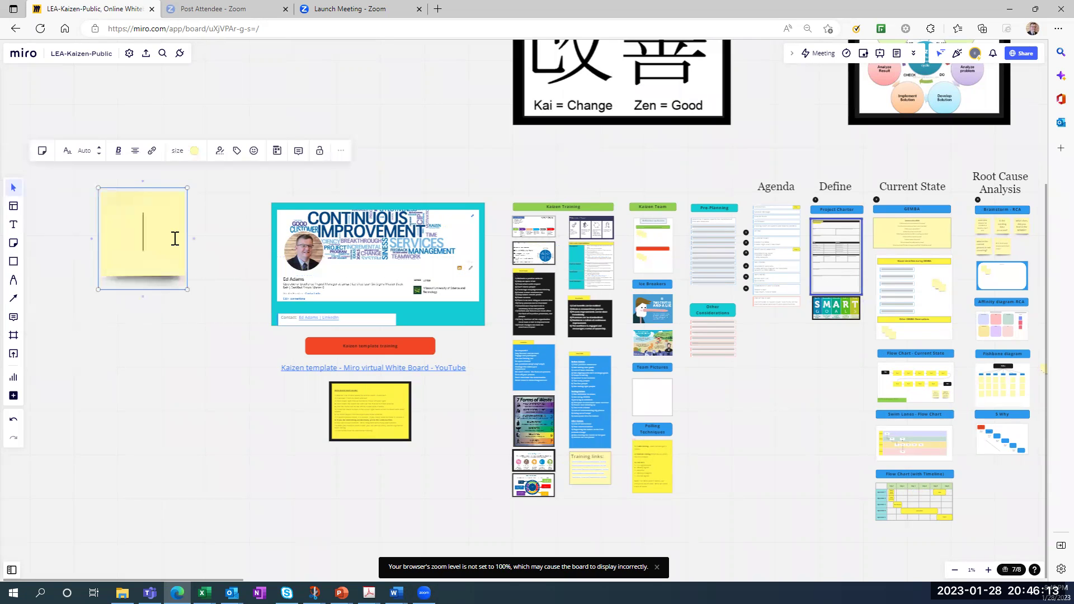
pyautogui.write('test')
pyautogui.click(171, 400)
pyautogui.click(148, 264)
pyautogui.moveTo(149, 264); pyautogui.dragTo(159, 235)
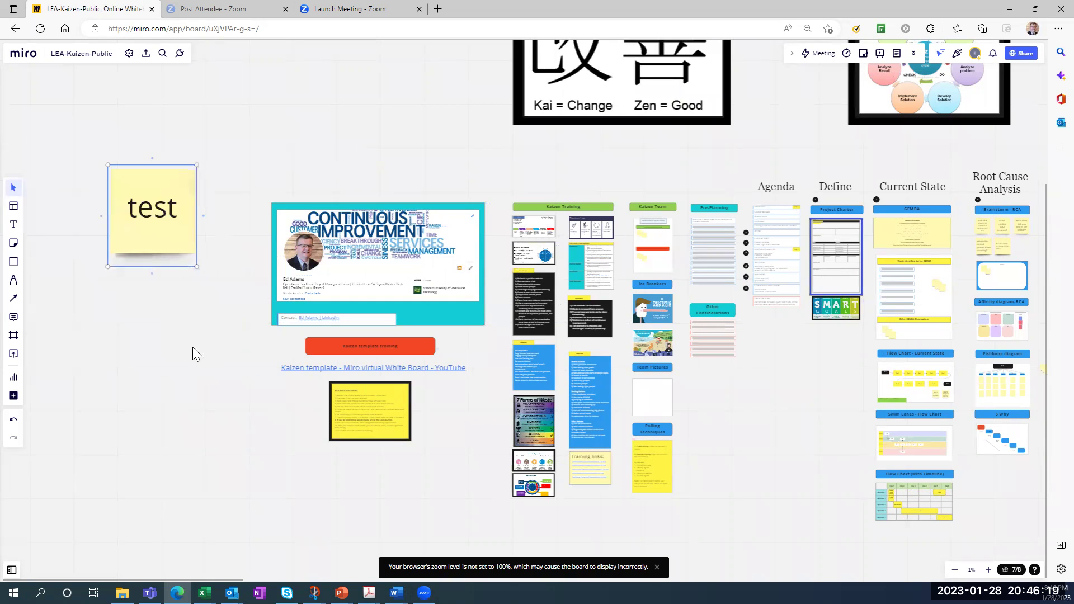
pyautogui.click(176, 310)
pyautogui.click(176, 247)
pyautogui.moveTo(193, 266); pyautogui.dragTo(148, 212)
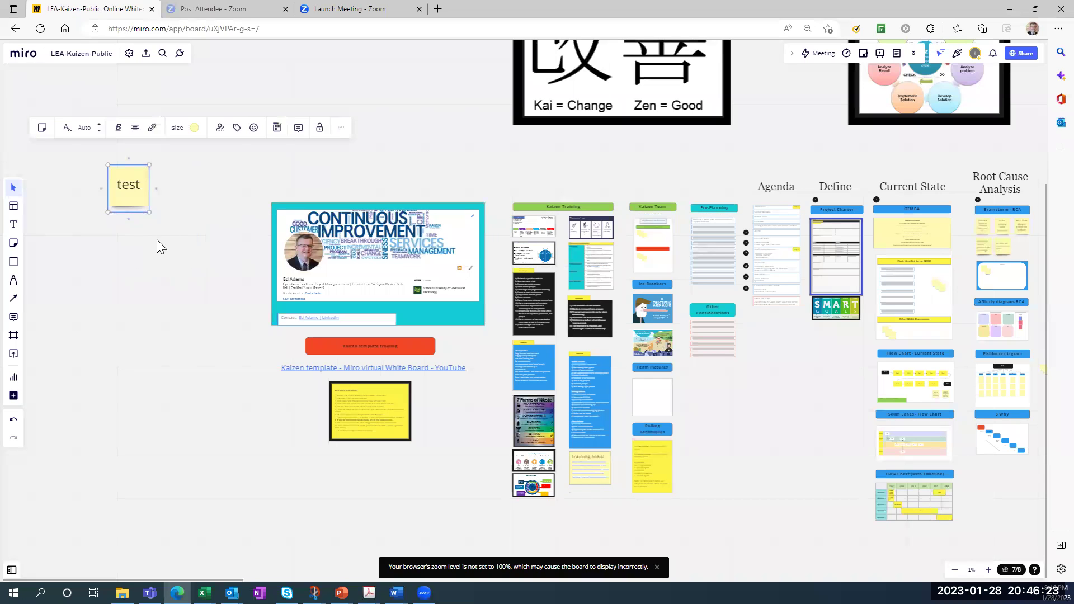
pyautogui.press('Delete')
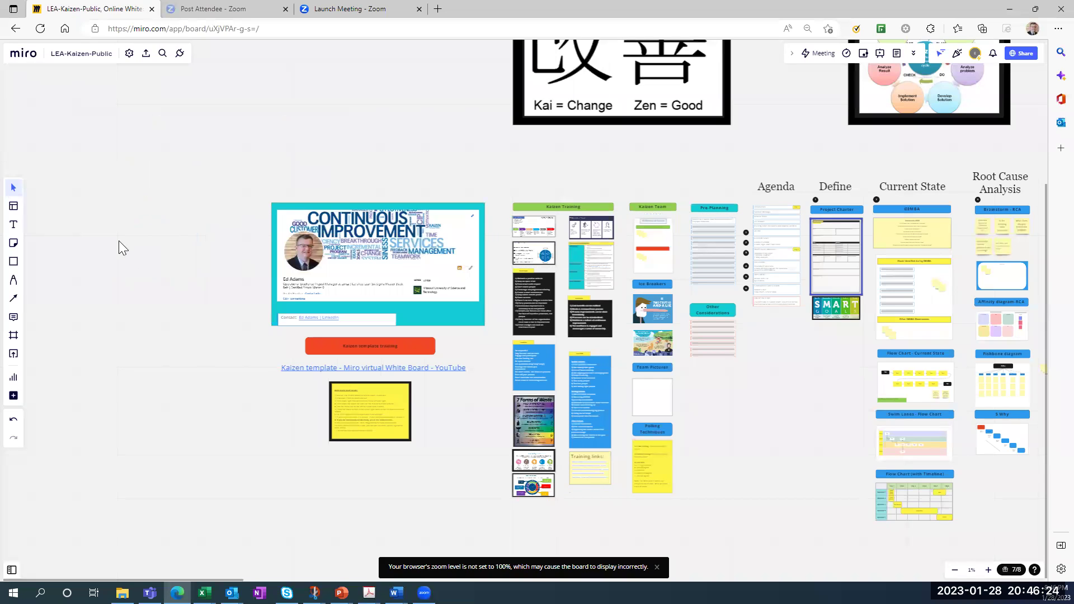
pyautogui.click(12, 421)
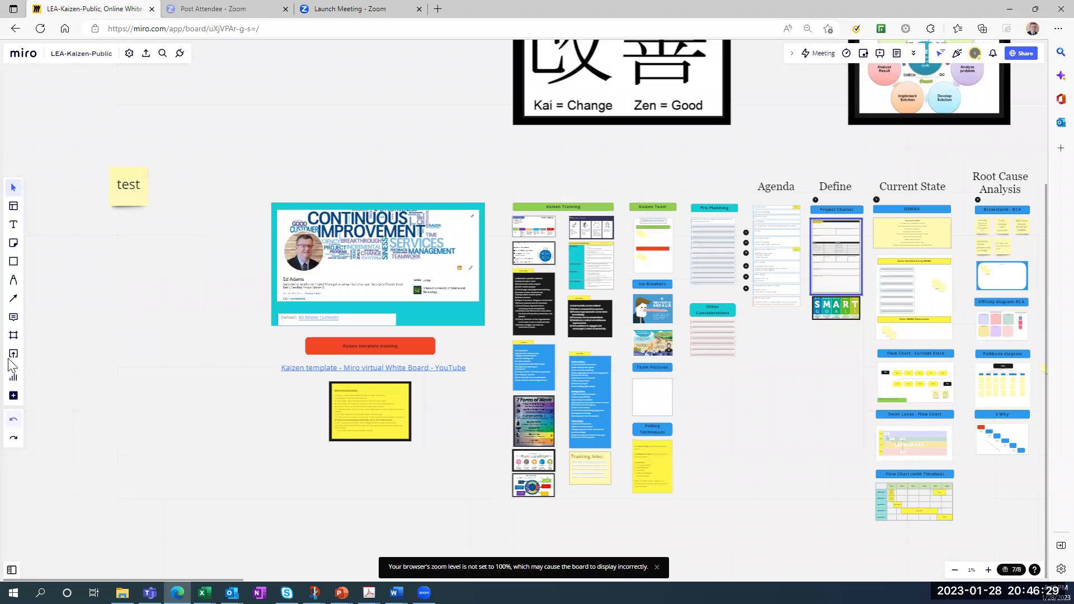
pyautogui.click(129, 187)
pyautogui.press('Delete')
pyautogui.scroll(5, 281, 408)
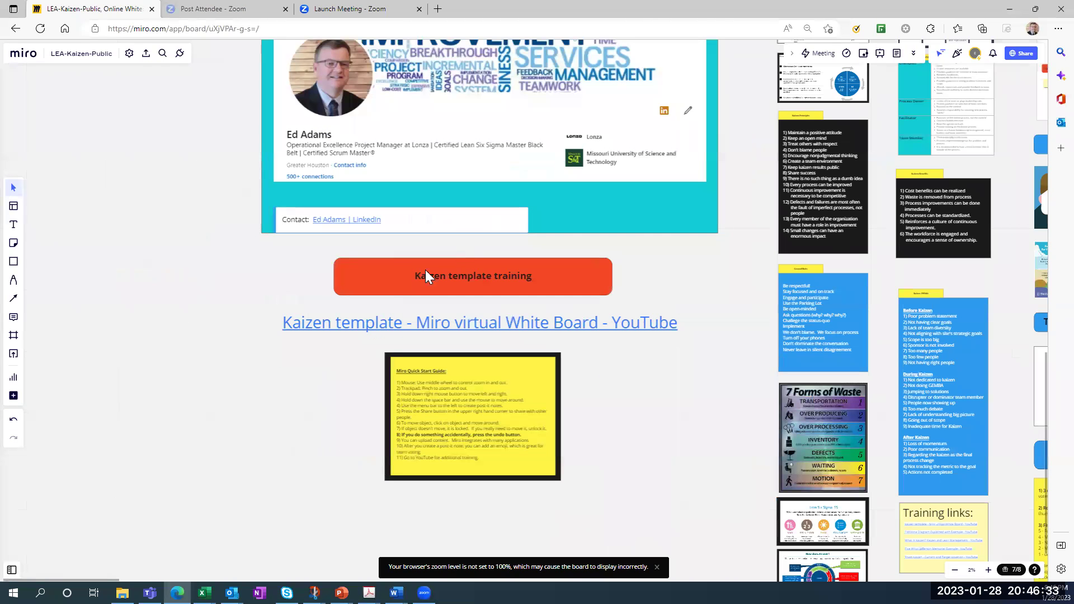
# Shift the red Kaizen template training button slightly left and lock it.
pyautogui.moveTo(431, 275)
pyautogui.mouseDown()
pyautogui.moveTo(367, 273)
pyautogui.moveTo(420, 276)
pyautogui.mouseUp()
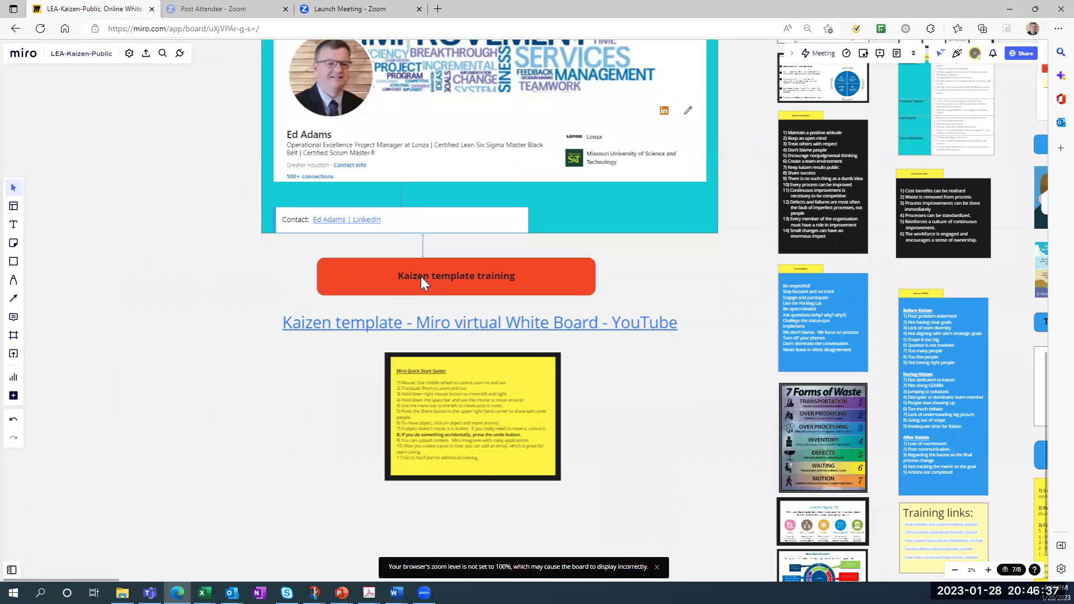
pyautogui.click(465, 267)
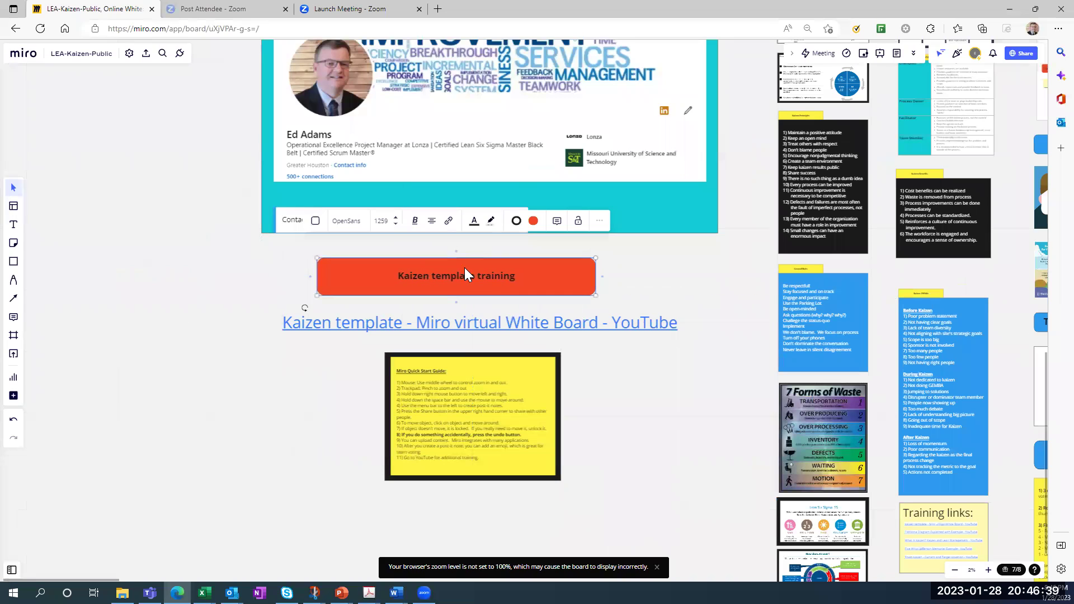
pyautogui.click(579, 223)
pyautogui.click(259, 272)
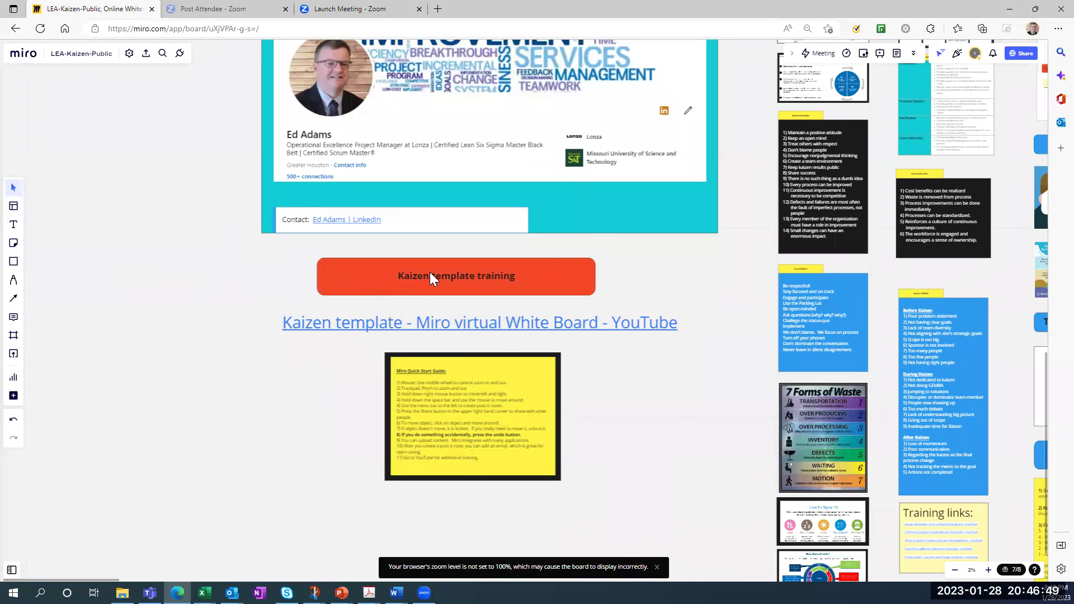
# Unlock the red button and nudge it right beneath the profile card, above the YouTube link.
pyautogui.rightClick(480, 276)
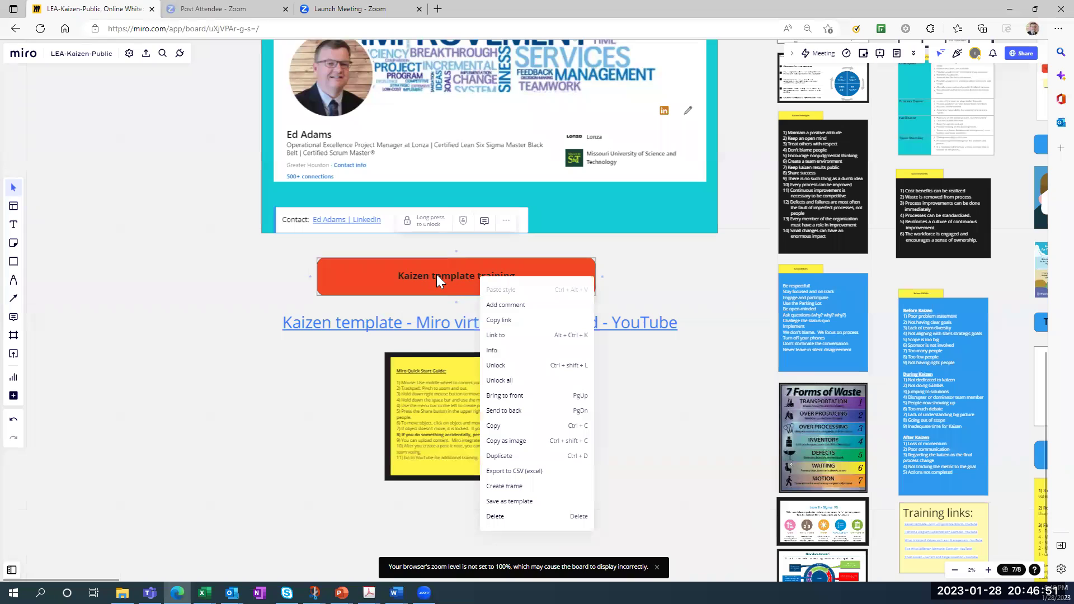
pyautogui.click(497, 365)
pyautogui.moveTo(468, 269)
pyautogui.mouseDown()
pyautogui.moveTo(368, 273)
pyautogui.moveTo(493, 271)
pyautogui.moveTo(483, 273)
pyautogui.mouseUp()
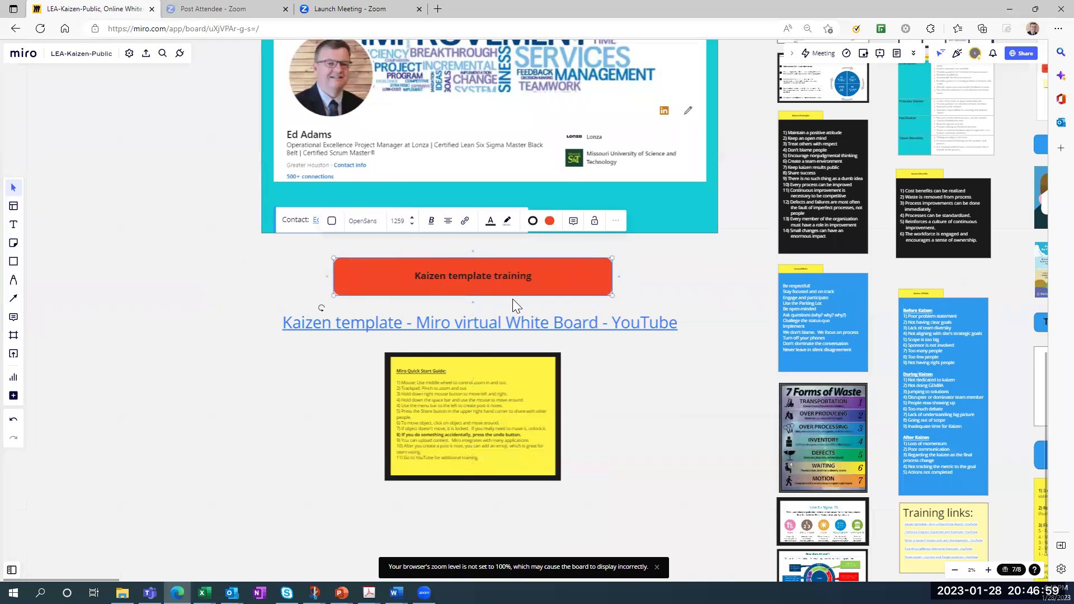
pyautogui.scroll(-4, 513, 299)
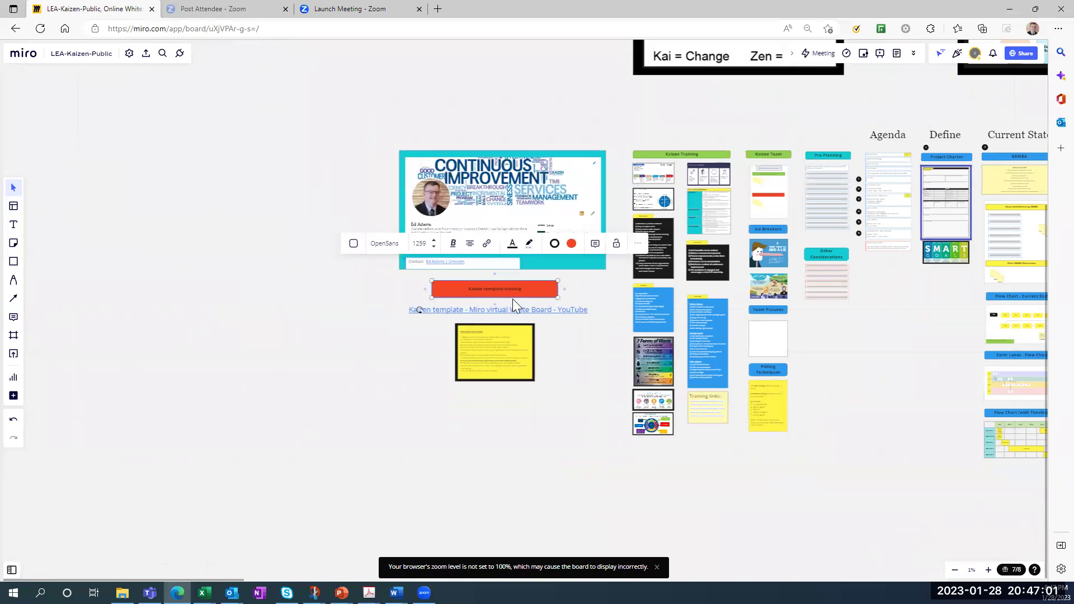
pyautogui.scroll(-2, 513, 299)
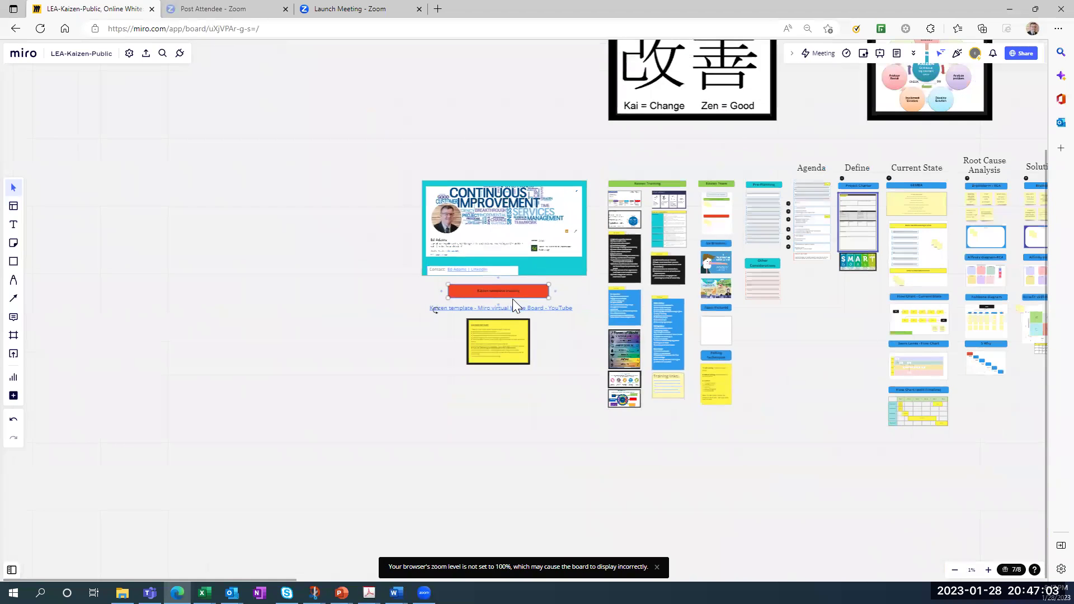
pyautogui.moveTo(775, 333); pyautogui.dragTo(513, 378)
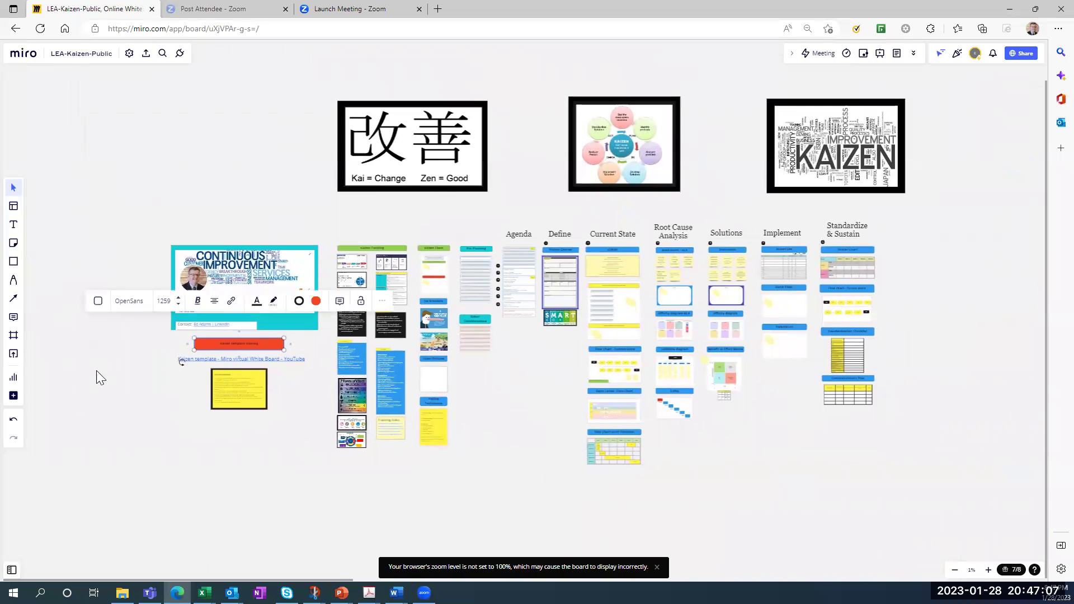
# Zoom out to view the whole Kaizen board.
pyautogui.scroll(3, 118, 384)
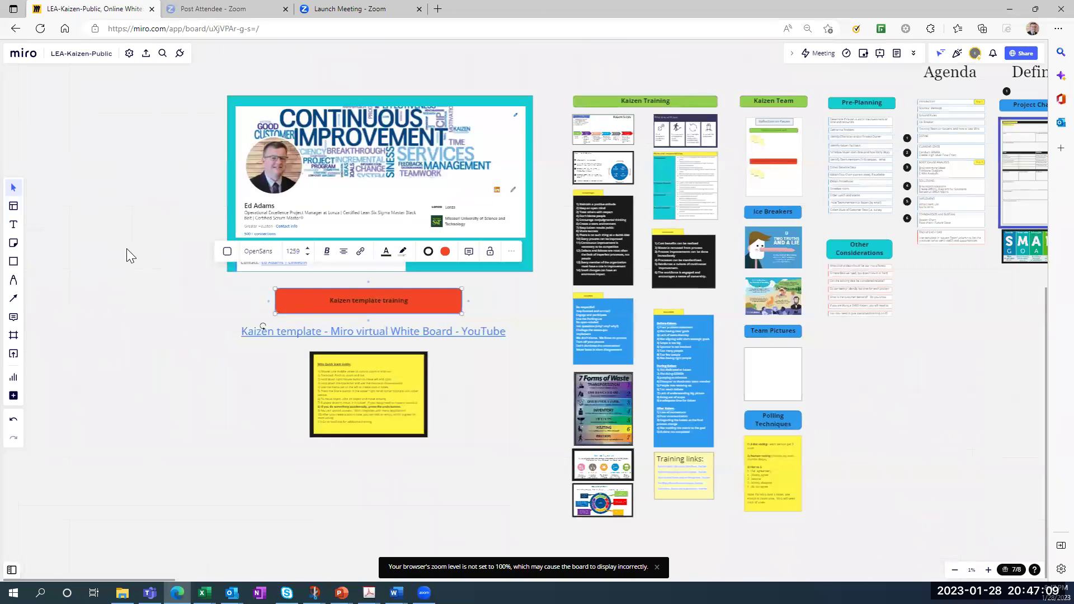
pyautogui.scroll(3, 113, 389)
pyautogui.scroll(2, 119, 393)
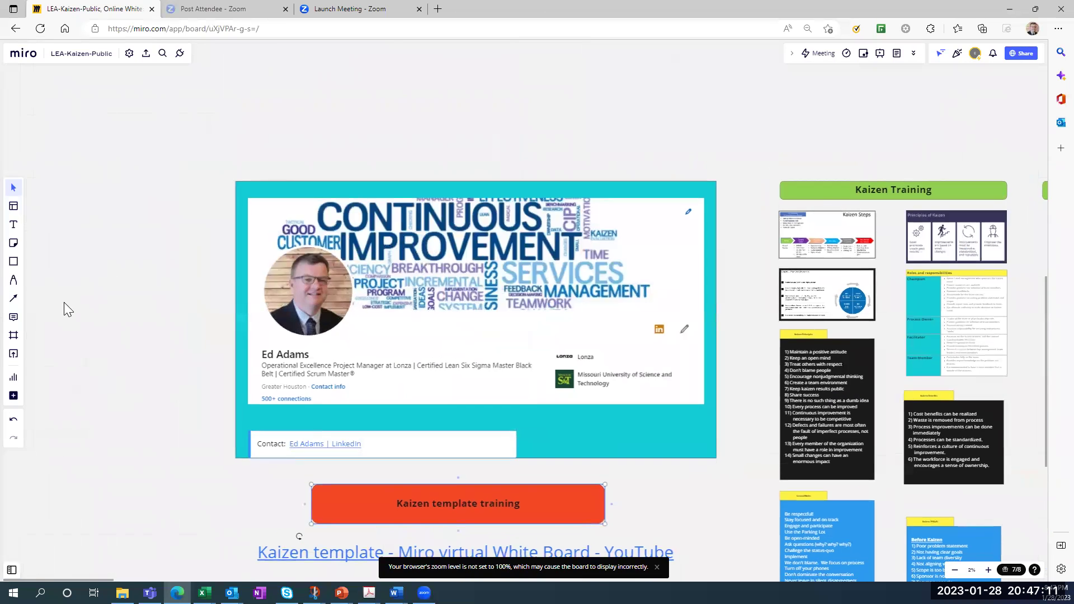
pyautogui.scroll(-2, 64, 302)
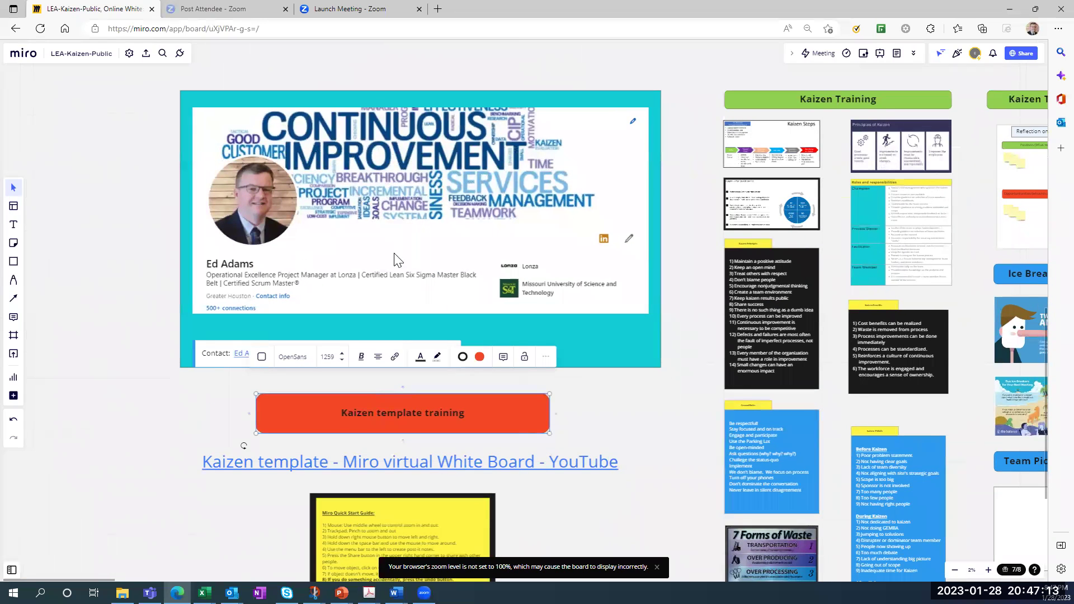
pyautogui.scroll(-2, 600, 309)
pyautogui.scroll(-1, 598, 280)
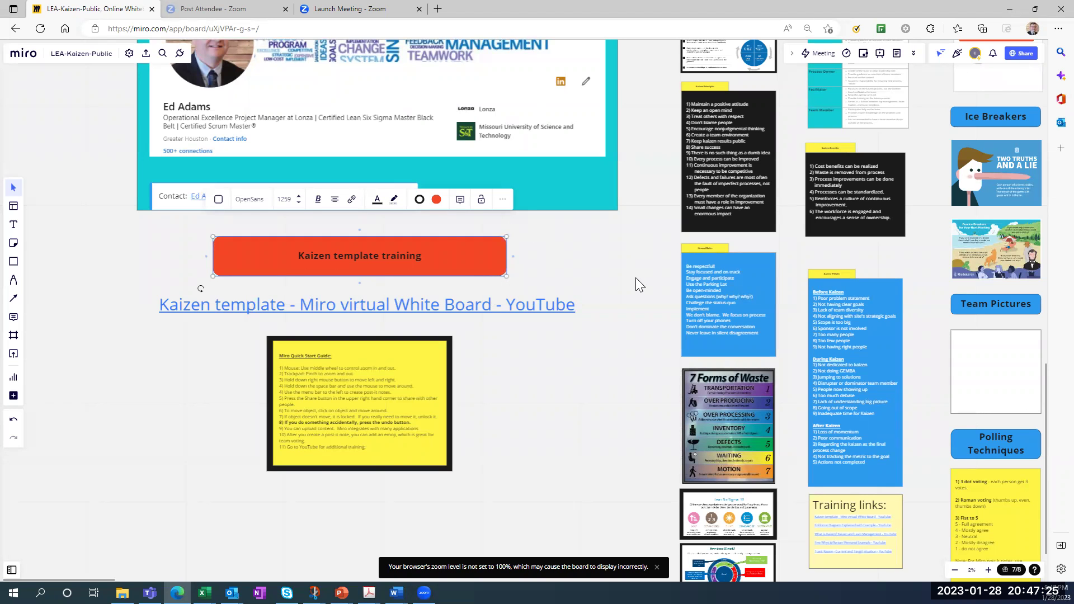
pyautogui.scroll(-3, 635, 278)
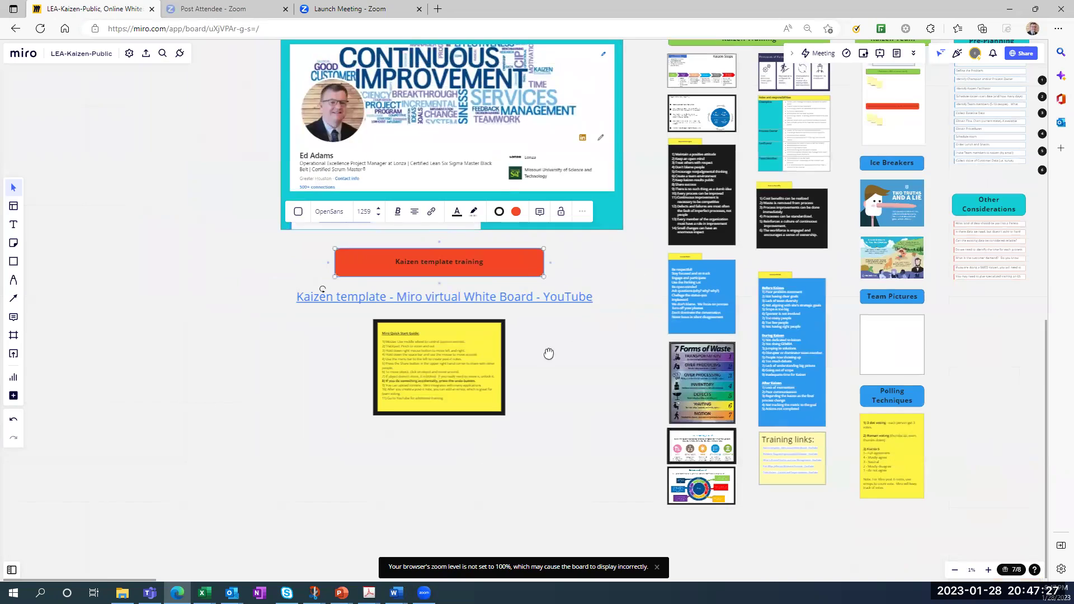
pyautogui.scroll(2, 566, 343)
pyautogui.hscroll(2, 566, 342)
pyautogui.hscroll(4, 403, 369)
pyautogui.scroll(-4, 255, 326)
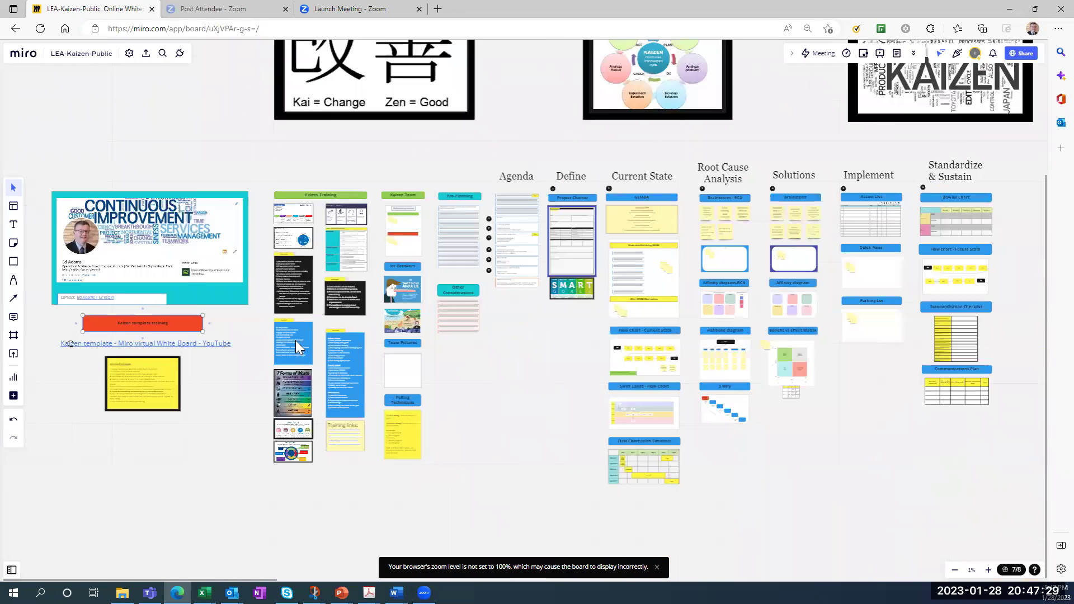
# Frame the Kaizen Training column and zoom in on the Kaizen Steps and Principles cards.
pyautogui.moveTo(502, 351); pyautogui.dragTo(420, 368)
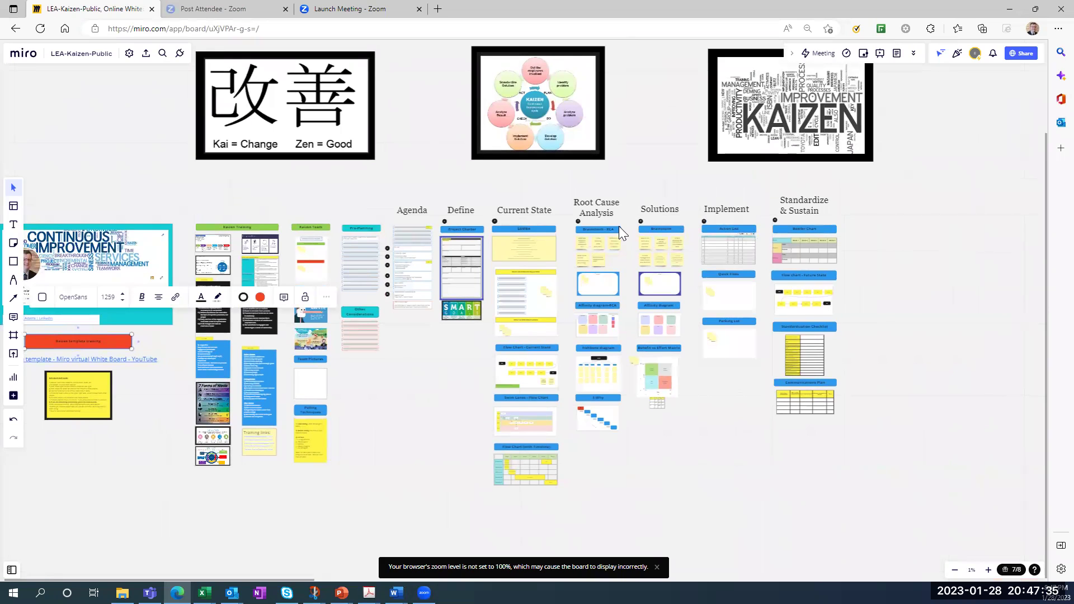
pyautogui.scroll(3, 448, 427)
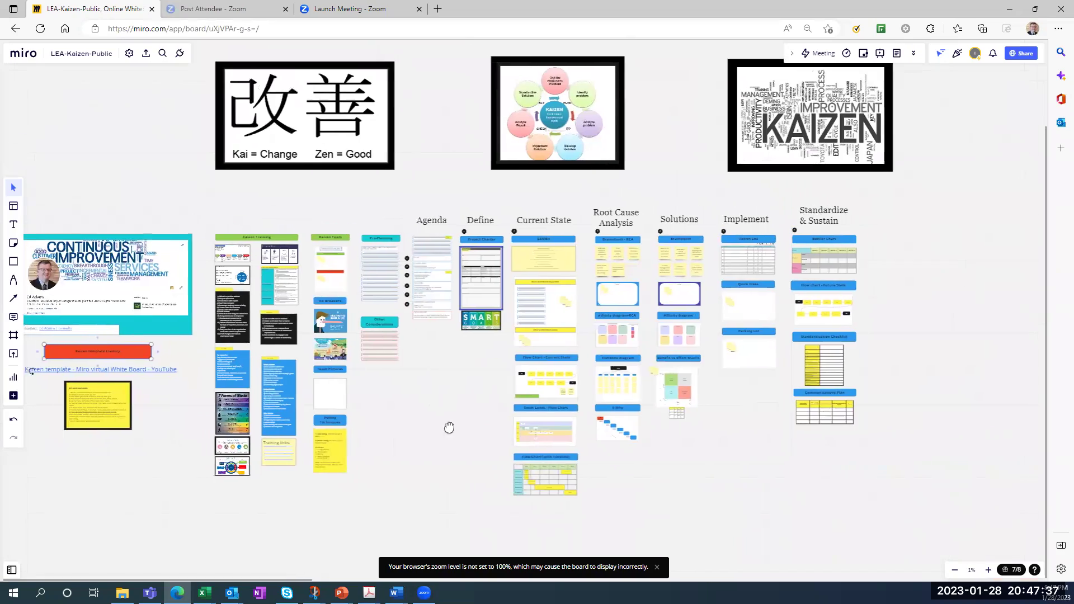
pyautogui.scroll(5, 359, 413)
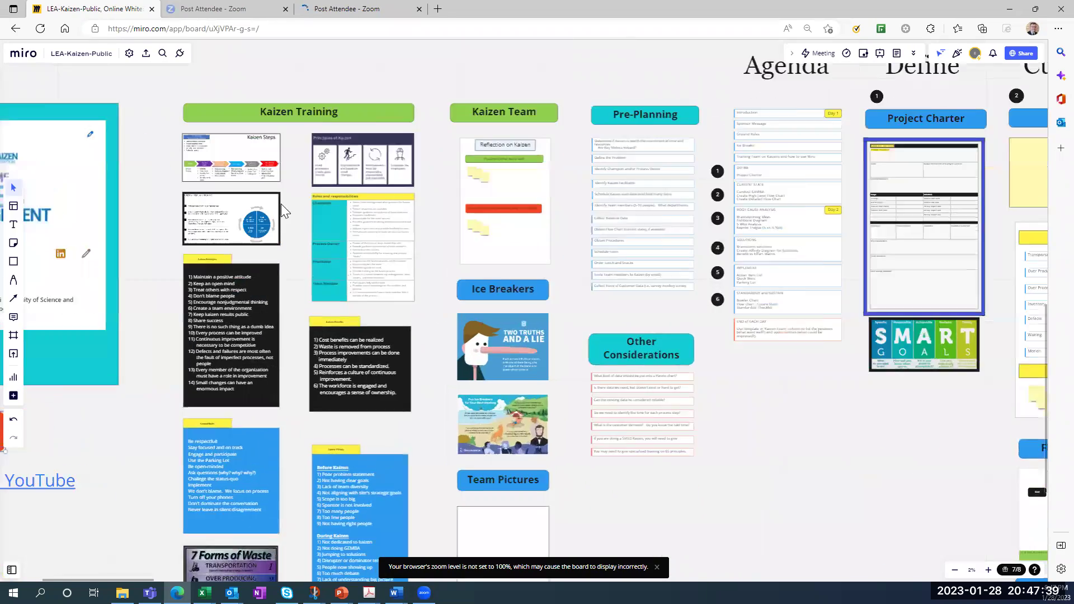
pyautogui.scroll(5, 579, 454)
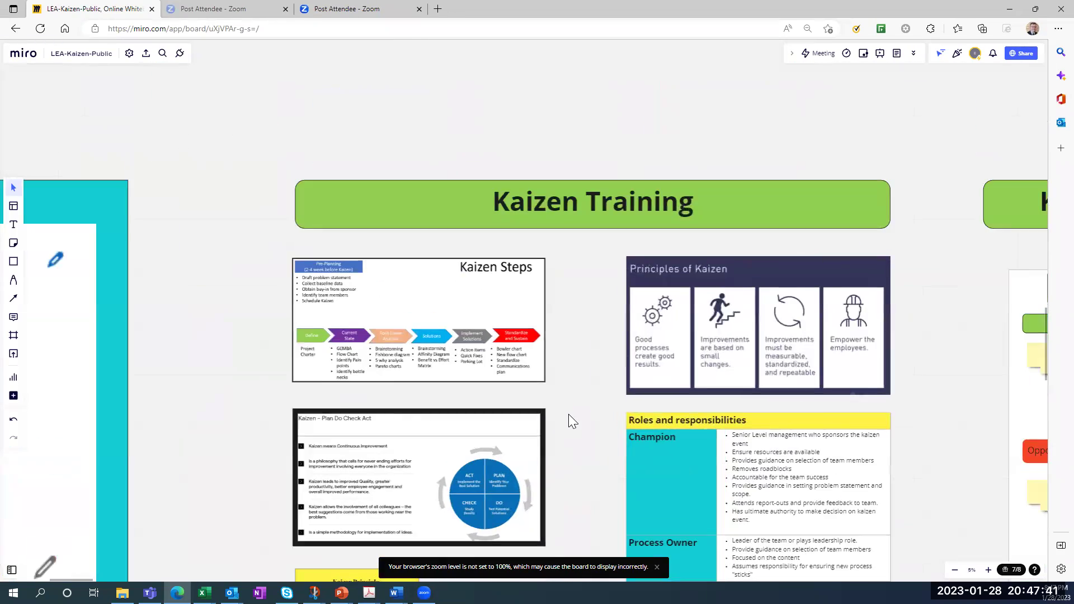
# Centre and enlarge the Kaizen Steps slide to read its pre-planning list and six stages.
pyautogui.hscroll(-3, 694, 337)
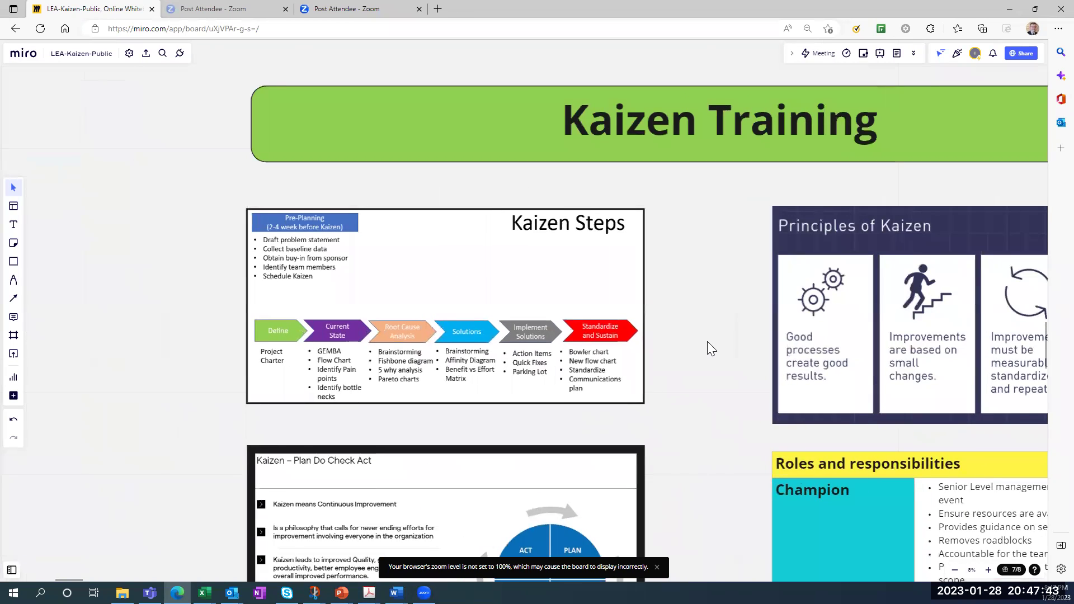
pyautogui.scroll(2, 708, 348)
pyautogui.moveTo(696, 340); pyautogui.dragTo(795, 323)
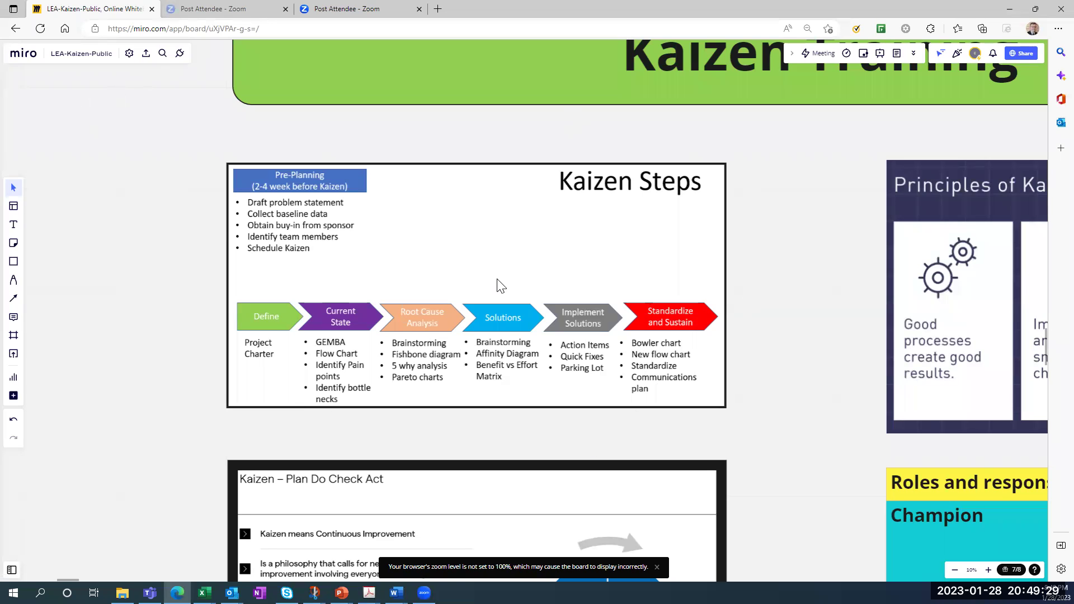
pyautogui.scroll(-6, 766, 185)
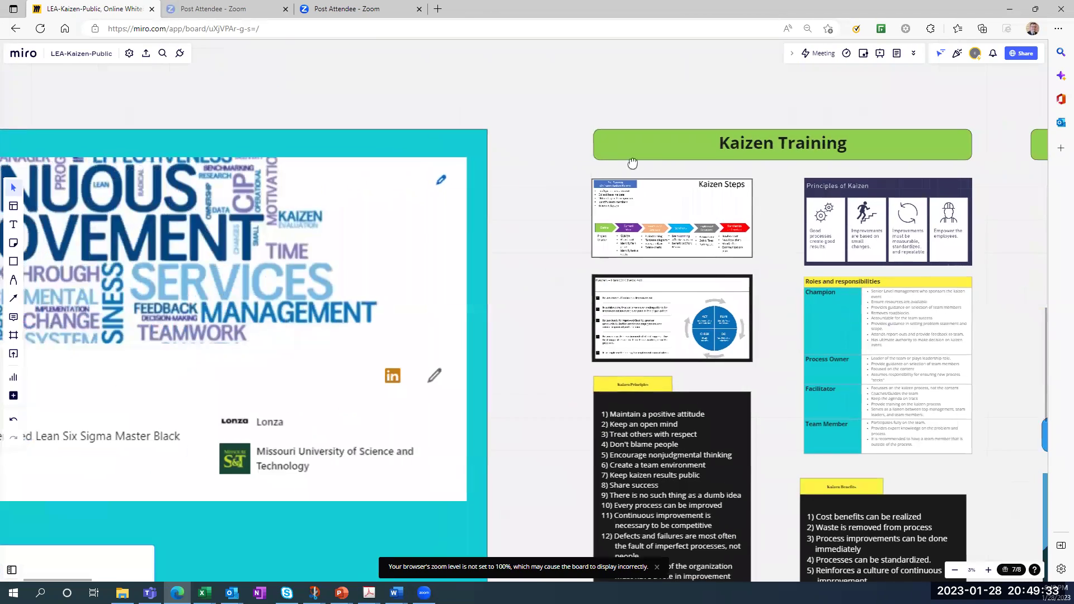
# Zoom out, then back in on the Kaizen Principles list.
pyautogui.scroll(-10, 609, 204)
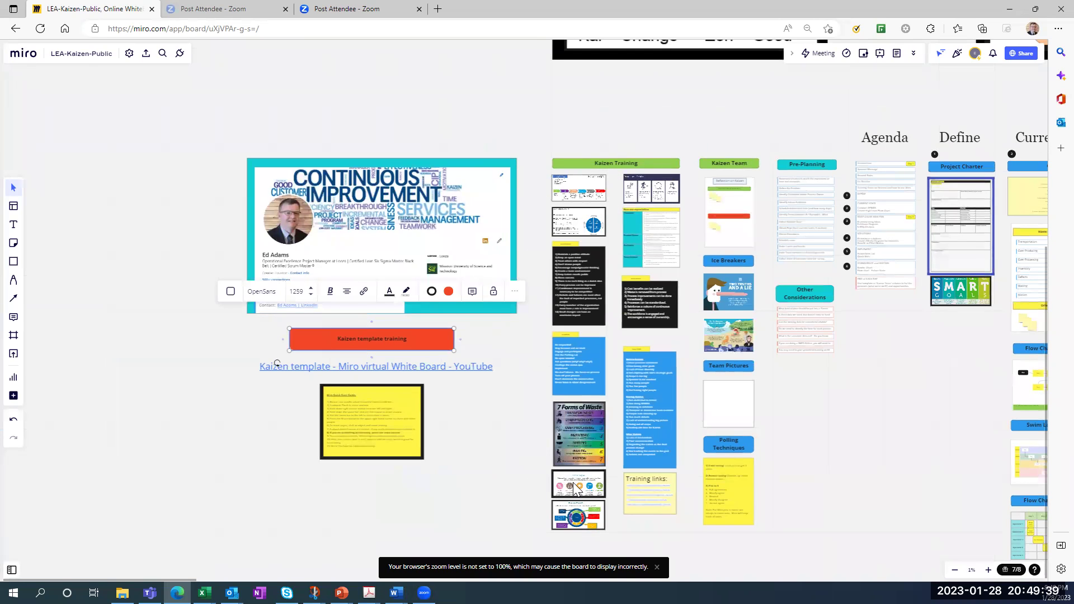
pyautogui.scroll(3, 601, 372)
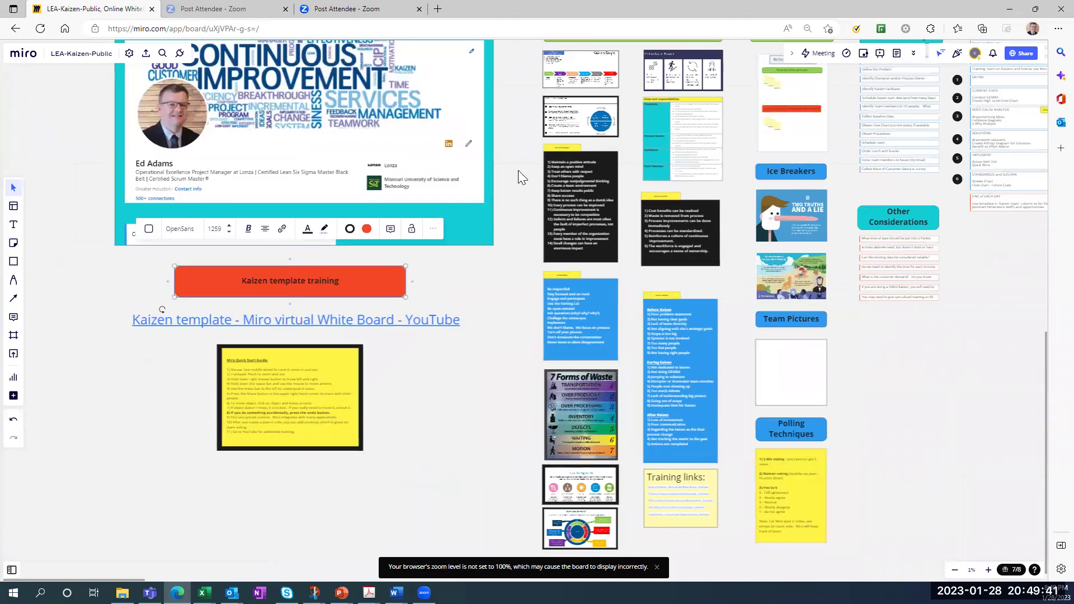
pyautogui.scroll(-2, 430, 315)
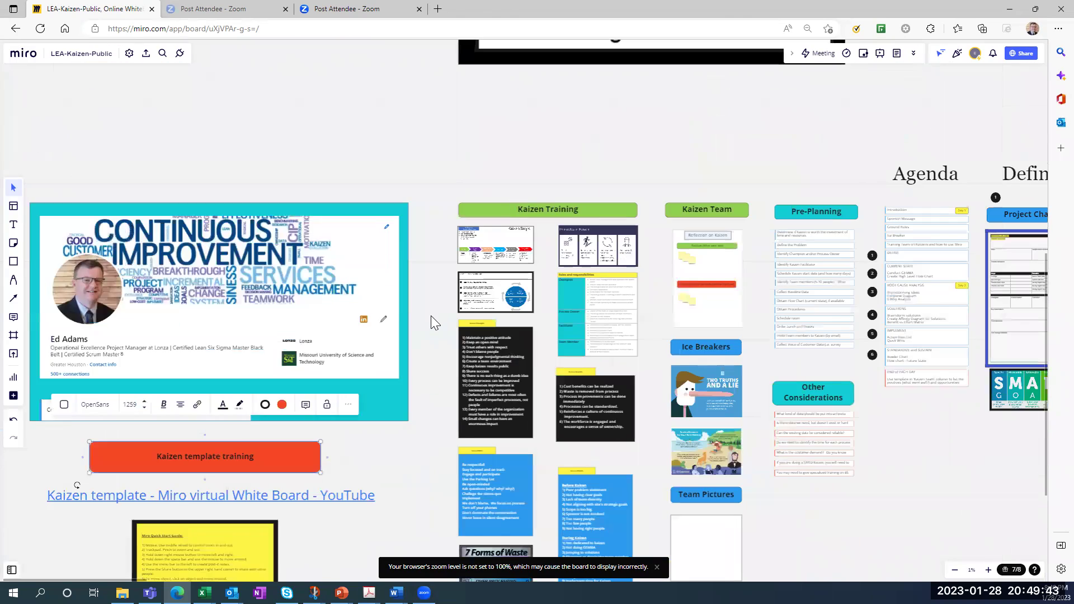
pyautogui.scroll(5, 431, 315)
pyautogui.scroll(5, 431, 315)
pyautogui.scroll(-2, 432, 314)
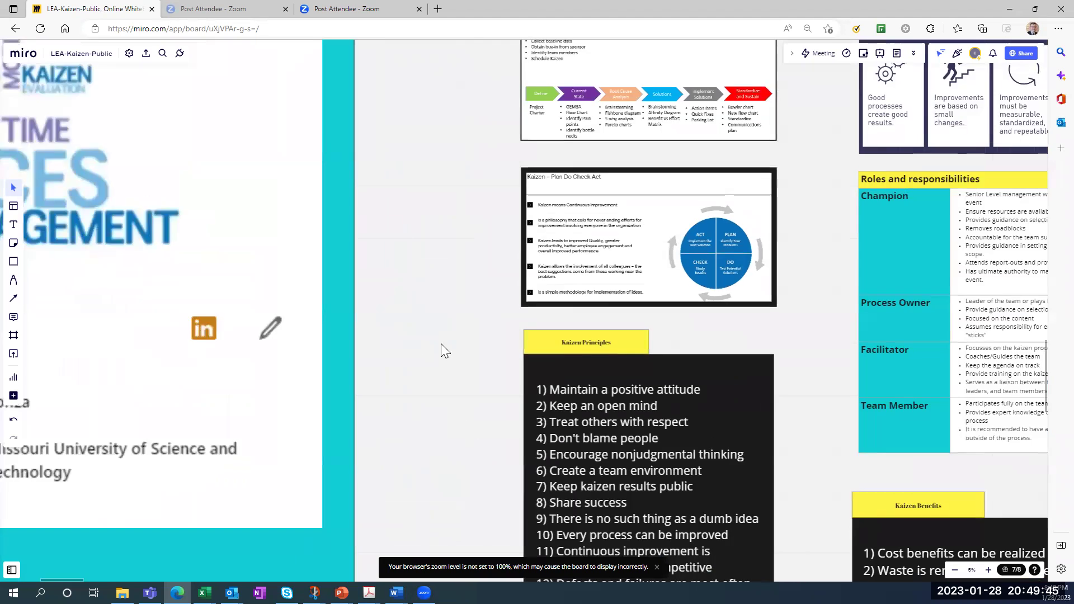
pyautogui.scroll(-10, 497, 264)
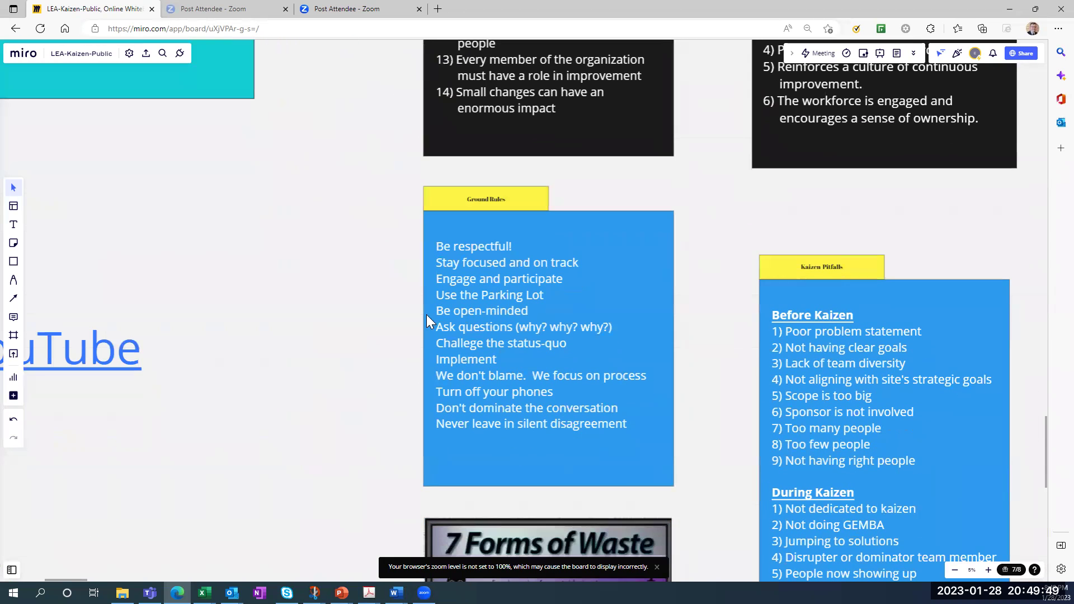
# Scroll down past Ground Rules and 7 Forms of Waste, then zoom out to 2%.
pyautogui.scroll(-6, 330, 168)
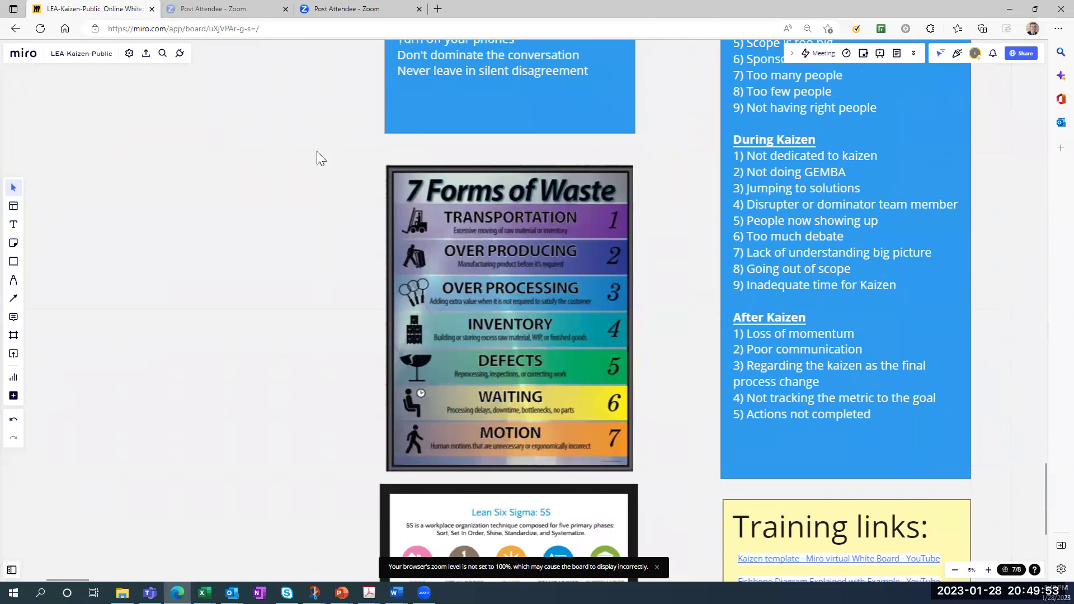
pyautogui.scroll(-5, 314, 73)
pyautogui.scroll(-3, 307, 120)
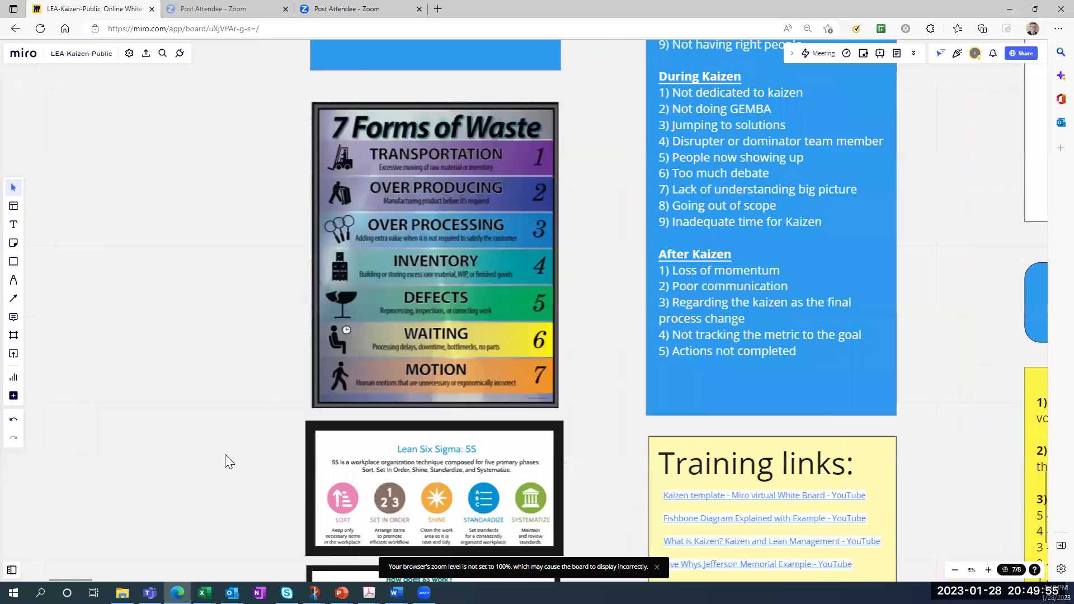
pyautogui.scroll(3, 549, 216)
pyautogui.scroll(-4, 664, 110)
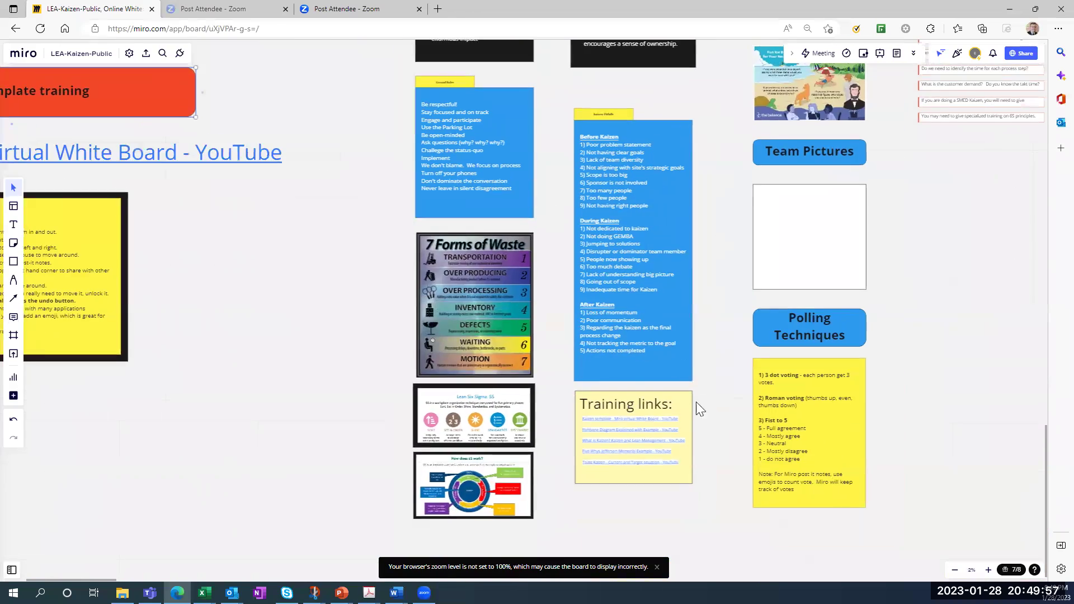
pyautogui.scroll(5, 707, 223)
pyautogui.scroll(2, 693, 189)
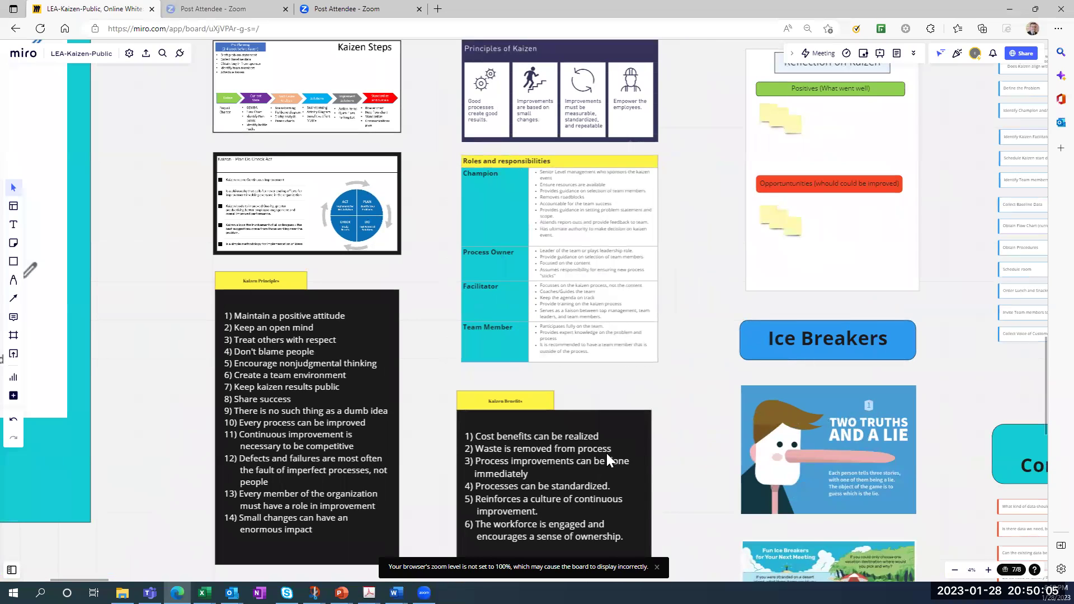
# Scroll through Kaizen Benefits and Pitfalls to the Training links card's five YouTube links.
pyautogui.scroll(1, 648, 469)
pyautogui.scroll(-5, 718, 357)
pyautogui.scroll(-1, 714, 182)
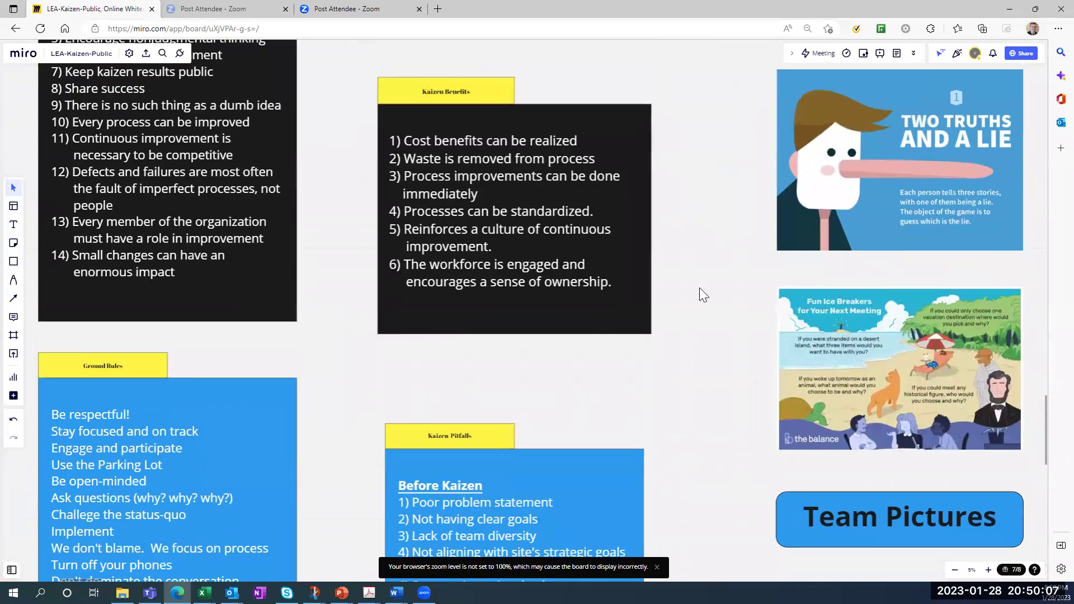
pyautogui.scroll(-5, 717, 434)
pyautogui.scroll(-3, 630, 274)
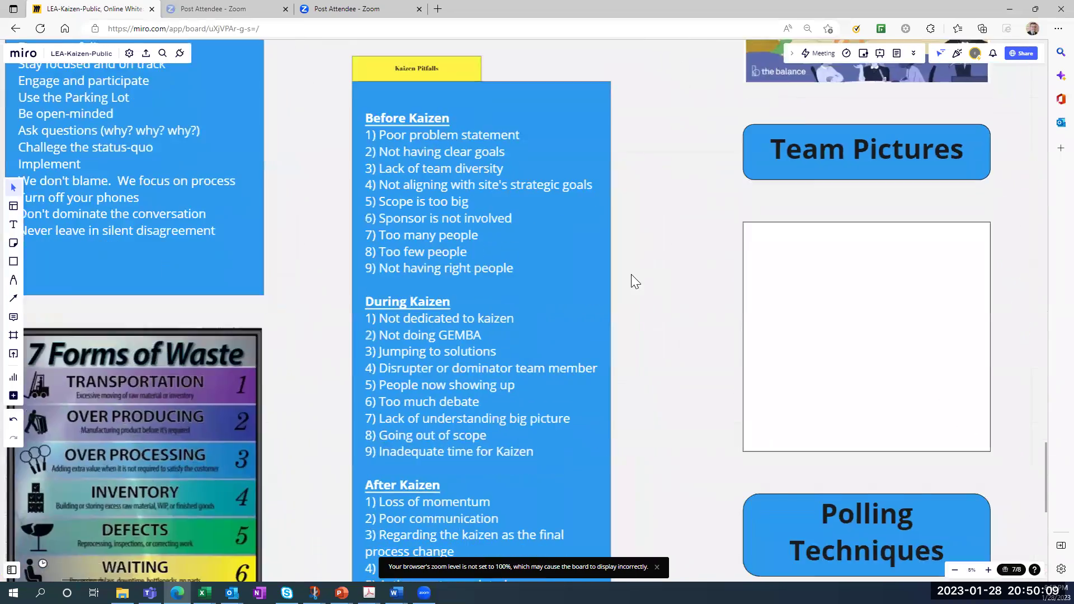
pyautogui.scroll(-2, 631, 274)
pyautogui.scroll(-2, 663, 309)
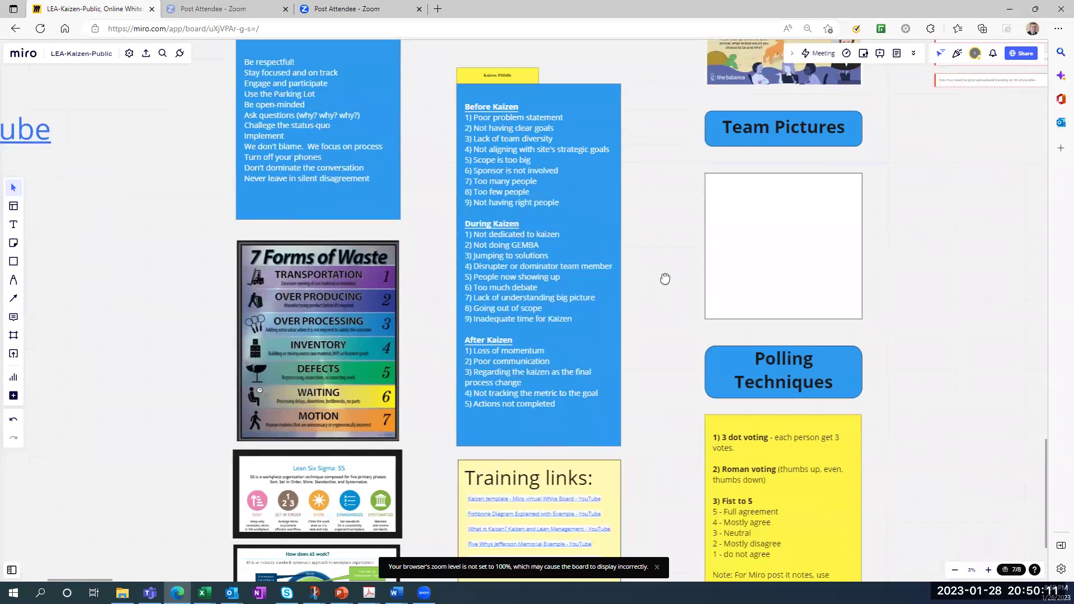
pyautogui.scroll(-5, 673, 353)
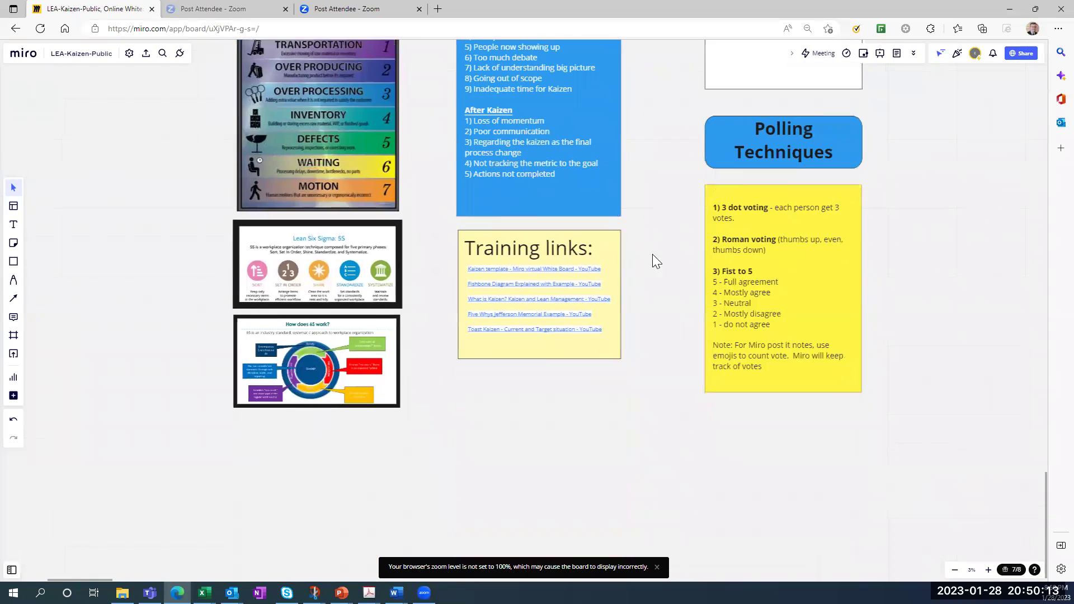
pyautogui.scroll(6, 593, 304)
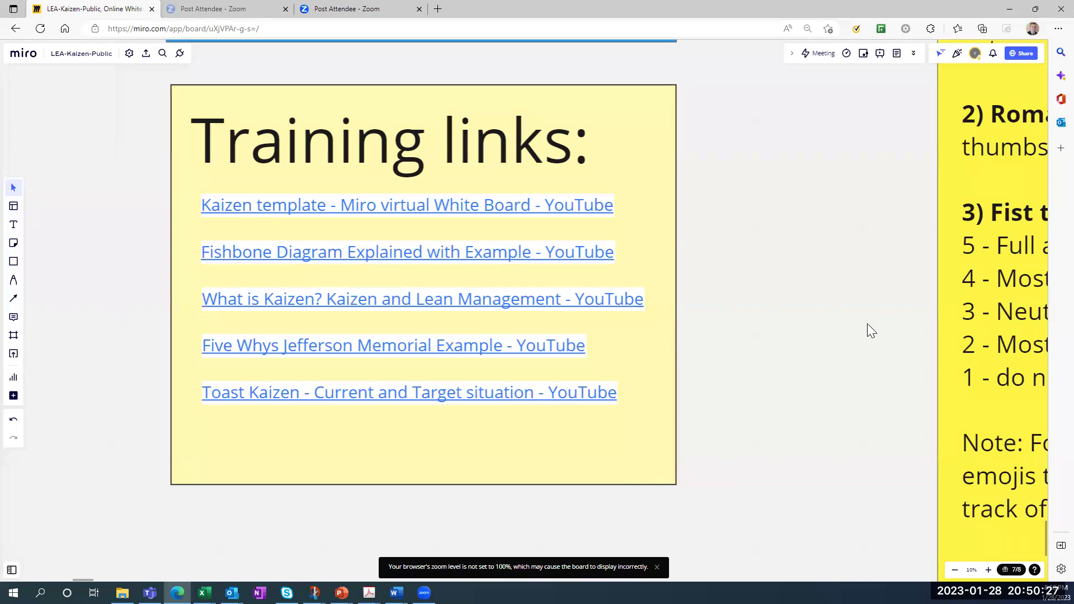
# Zoom out to 1% for a wide view from the Continuous Improvement card to Agenda.
pyautogui.scroll(-2, 863, 320)
pyautogui.scroll(-4, 827, 246)
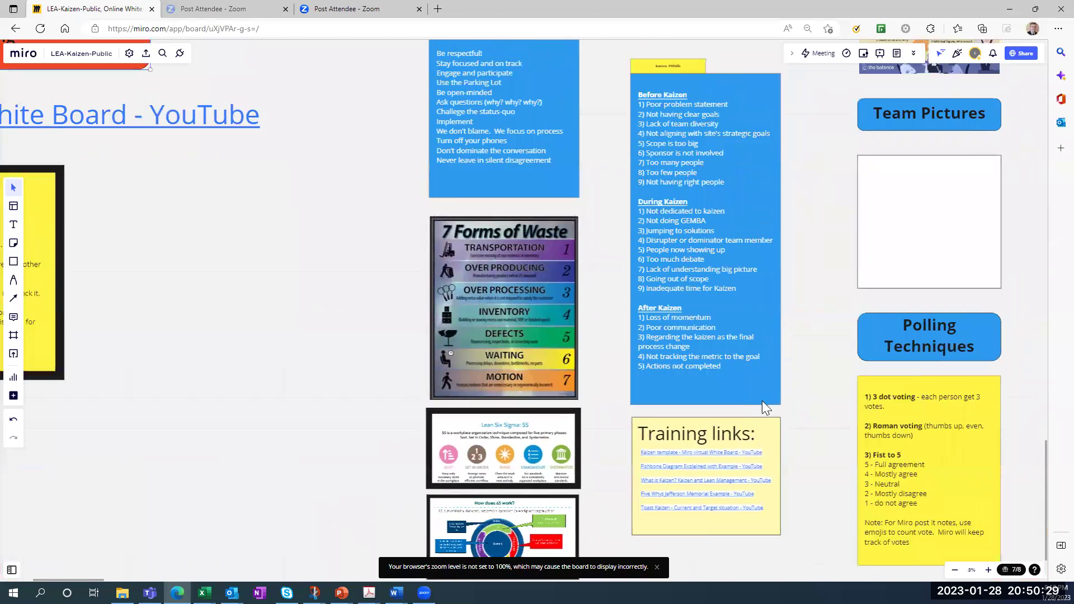
pyautogui.scroll(-4, 738, 170)
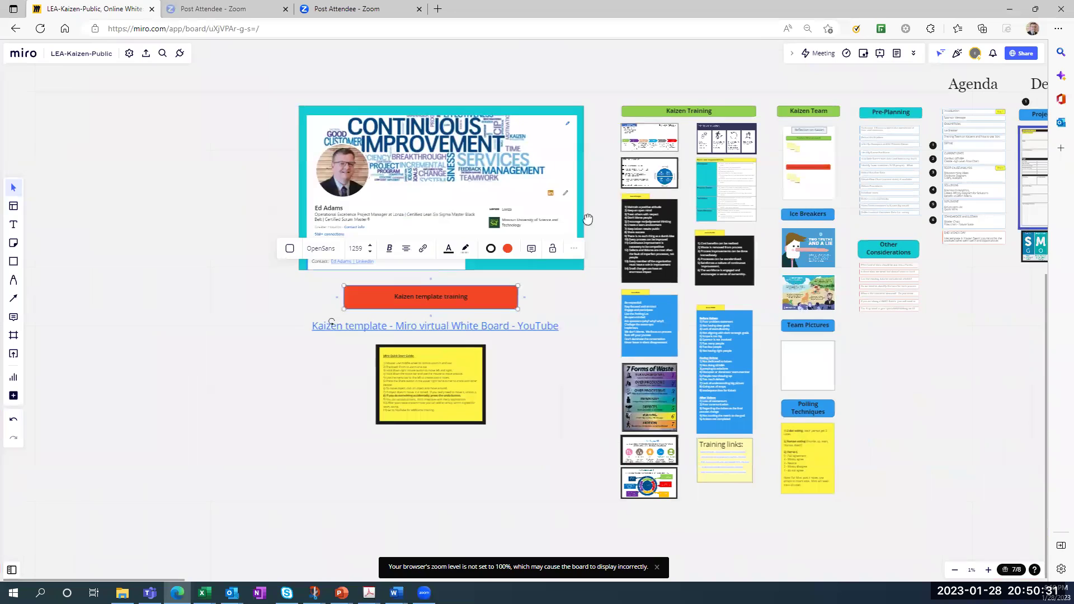
# Move to the training and planning columns and zoom in on Kaizen Pitfalls, Team Pictures and Polling Techniques.
pyautogui.moveTo(769, 167); pyautogui.dragTo(471, 251)
pyautogui.scroll(4, 509, 268)
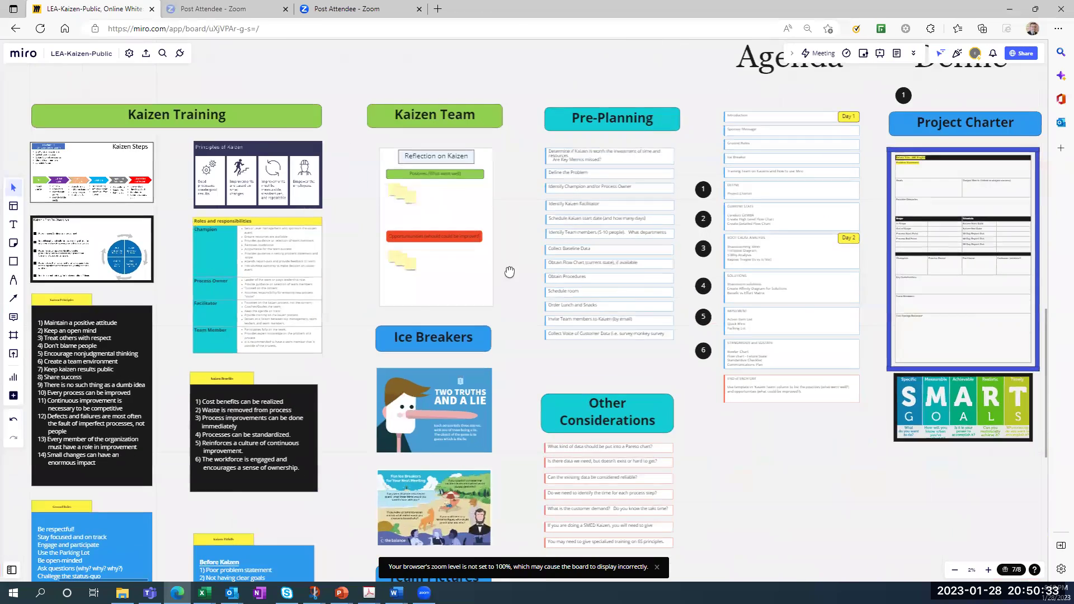
pyautogui.scroll(3, 509, 273)
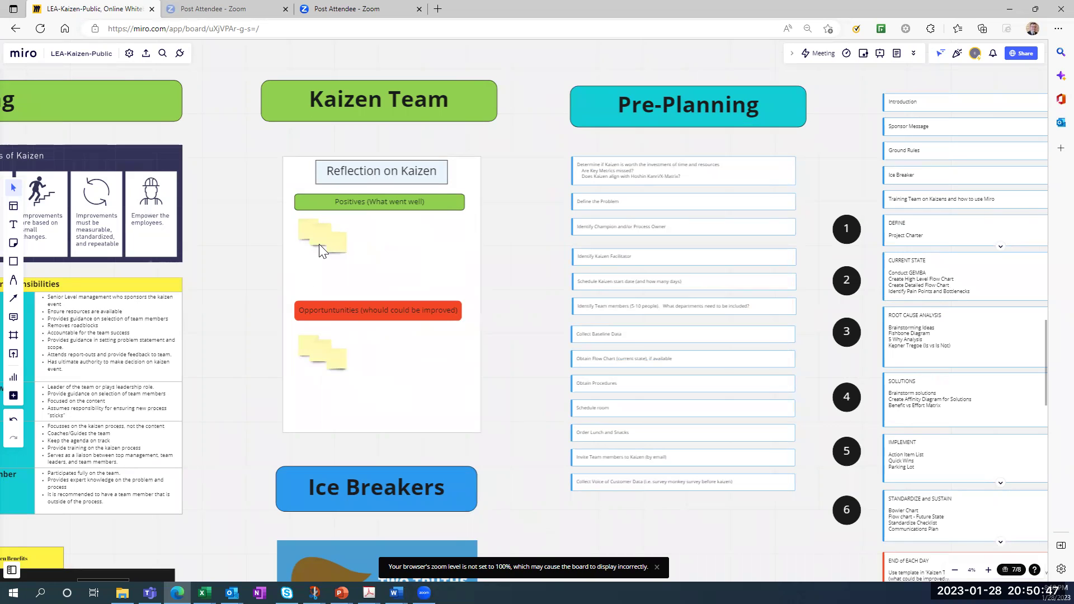
pyautogui.scroll(-3, 520, 422)
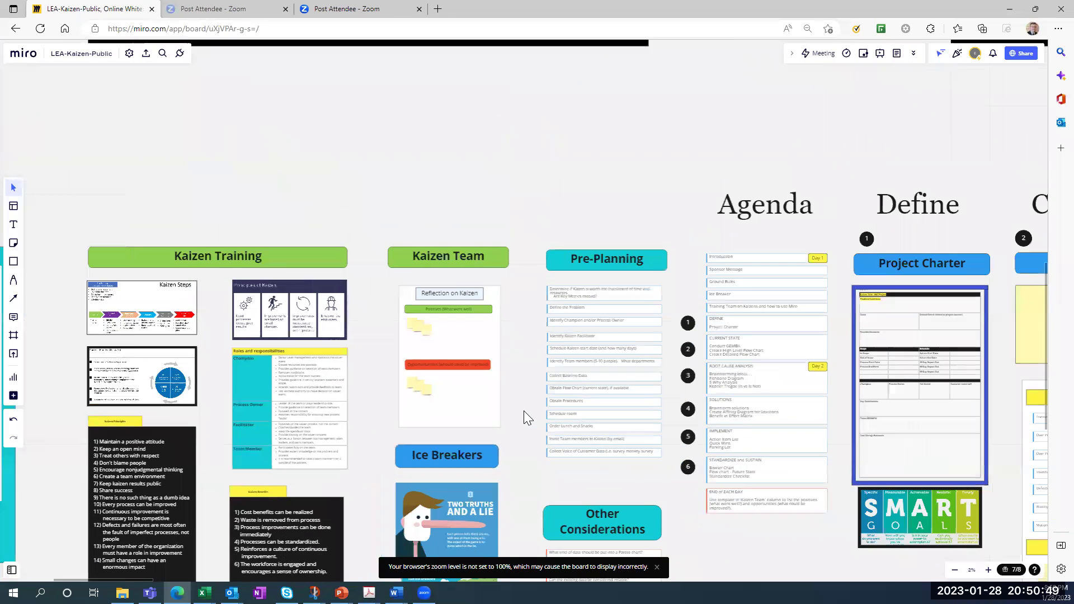
pyautogui.scroll(-5, 526, 369)
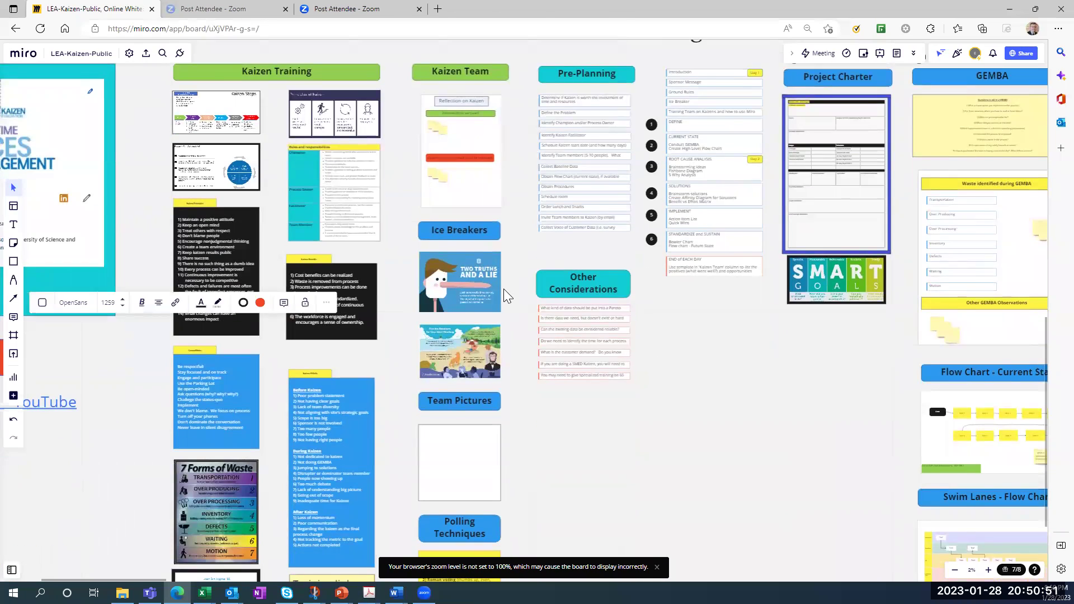
pyautogui.scroll(3, 504, 289)
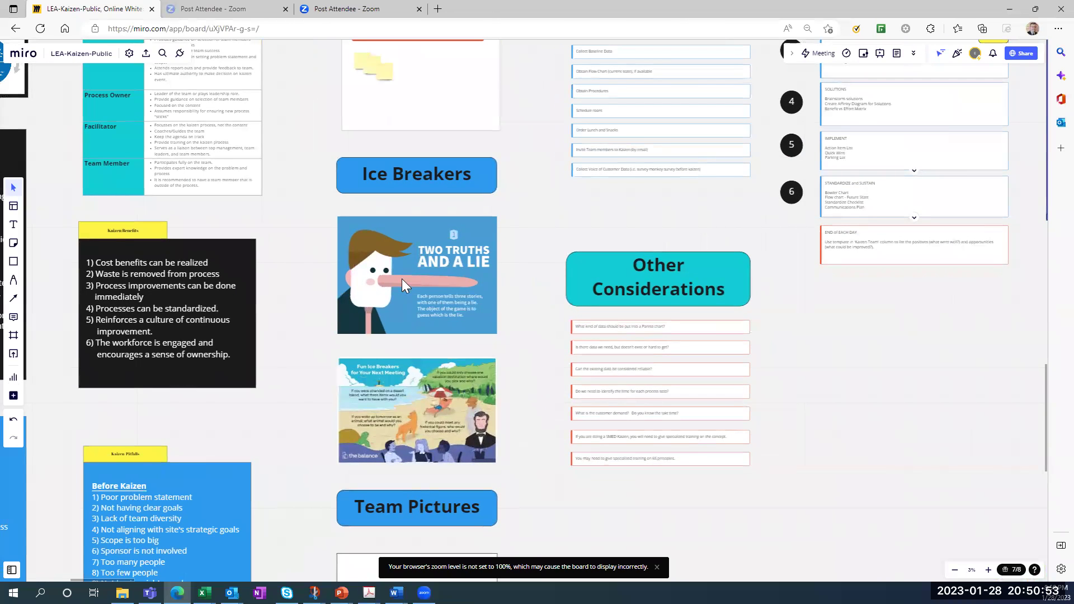
pyautogui.scroll(-5, 504, 476)
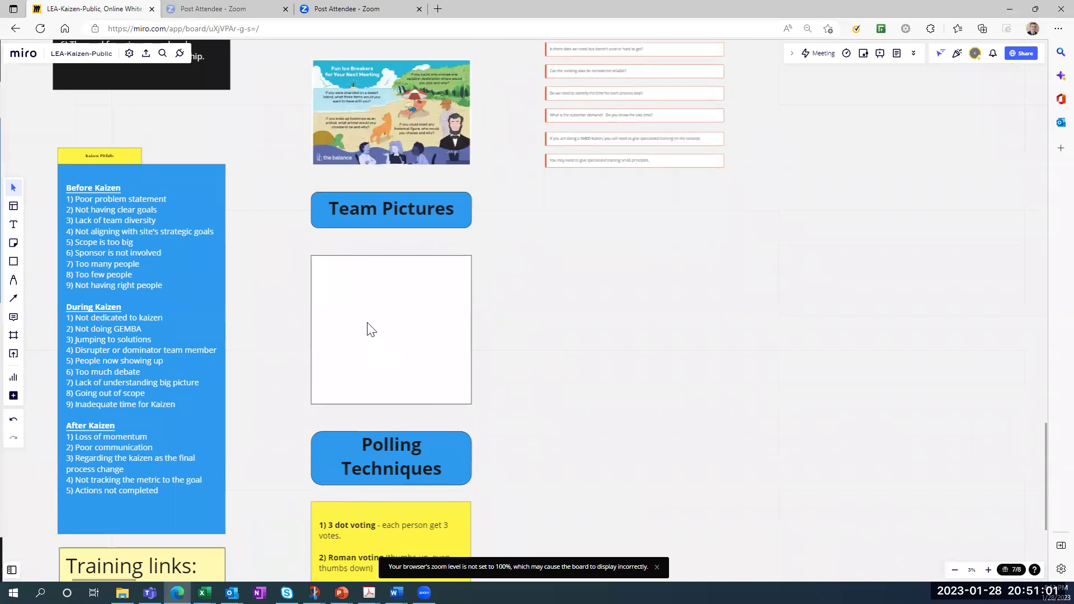
# Frame the Polling Techniques note, then zoom out to the wide view from Kaizen Training to Solutions.
pyautogui.scroll(-1, 562, 401)
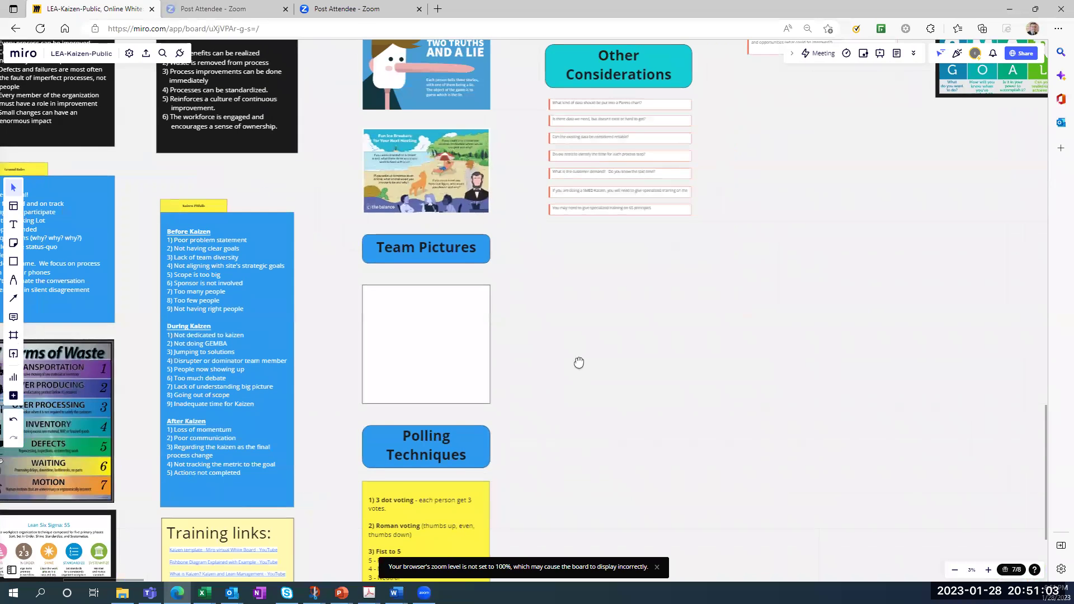
pyautogui.scroll(-5, 574, 294)
pyautogui.scroll(2, 499, 307)
pyautogui.scroll(1, 499, 306)
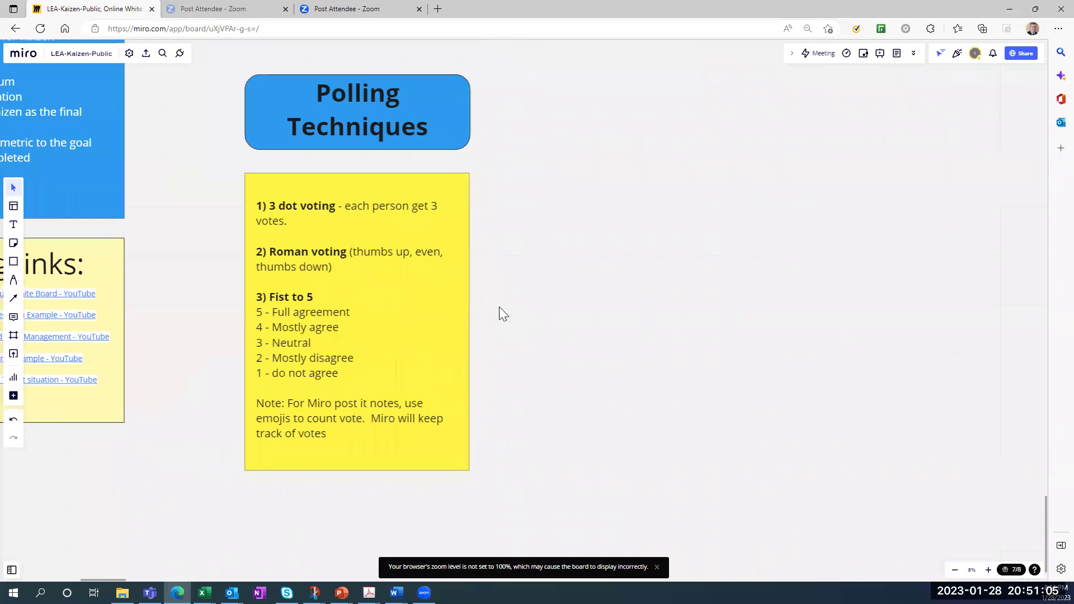
pyautogui.moveTo(499, 307); pyautogui.dragTo(510, 350)
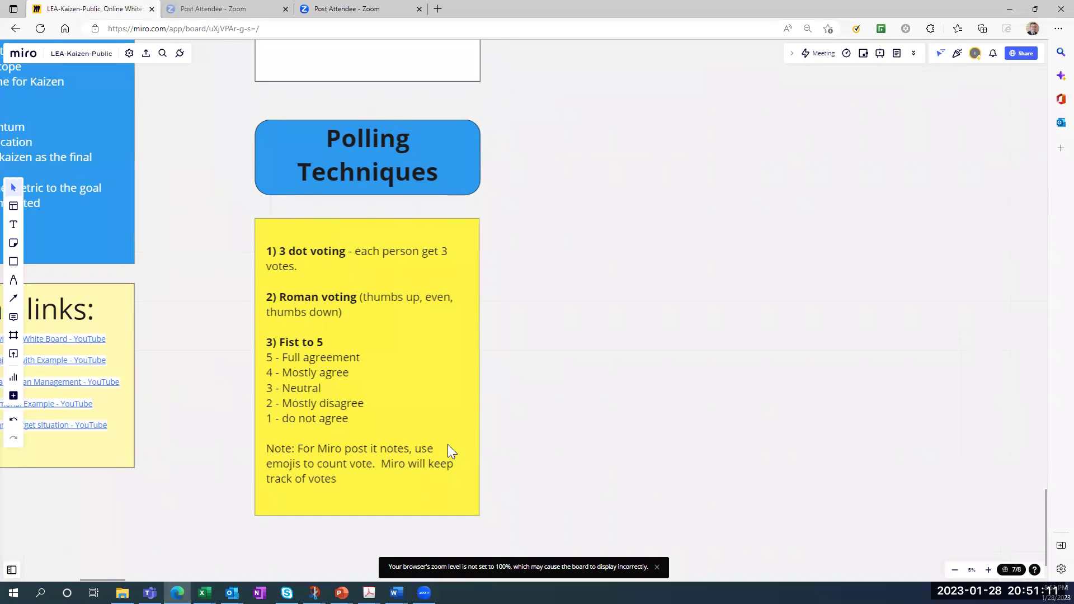
pyautogui.scroll(-10, 618, 263)
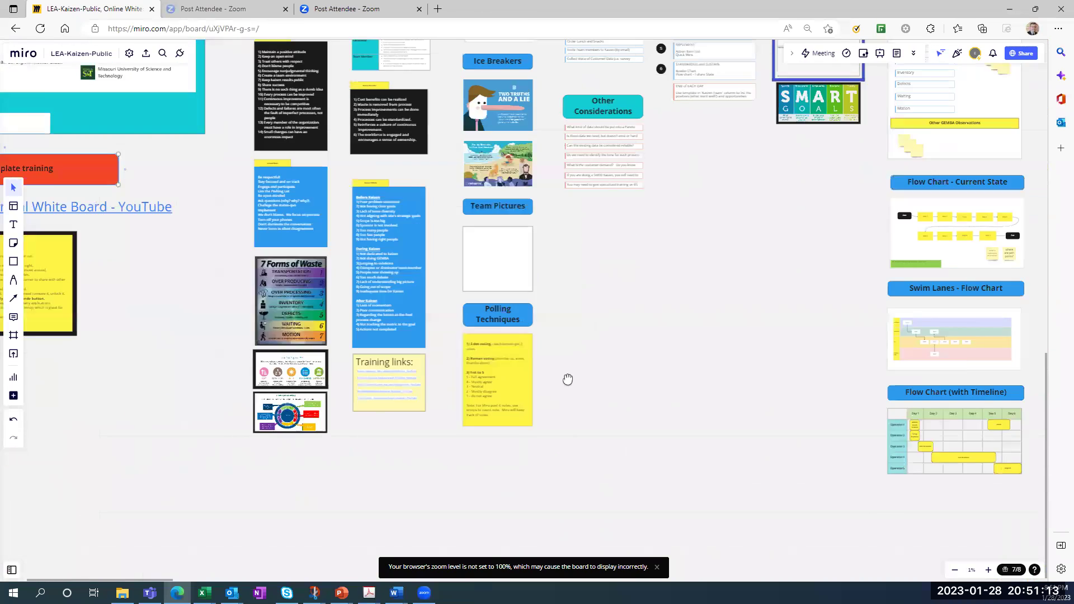
pyautogui.scroll(-3, 542, 414)
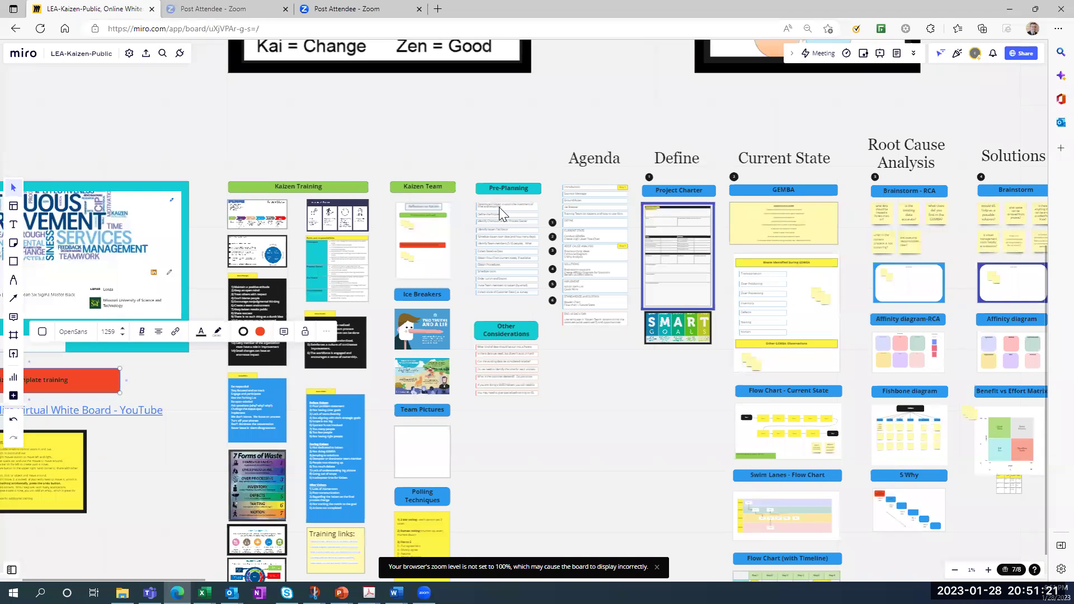
# Zoom in on Pre-Planning and Other Considerations, bringing the SMART Goals into view.
pyautogui.scroll(5, 500, 207)
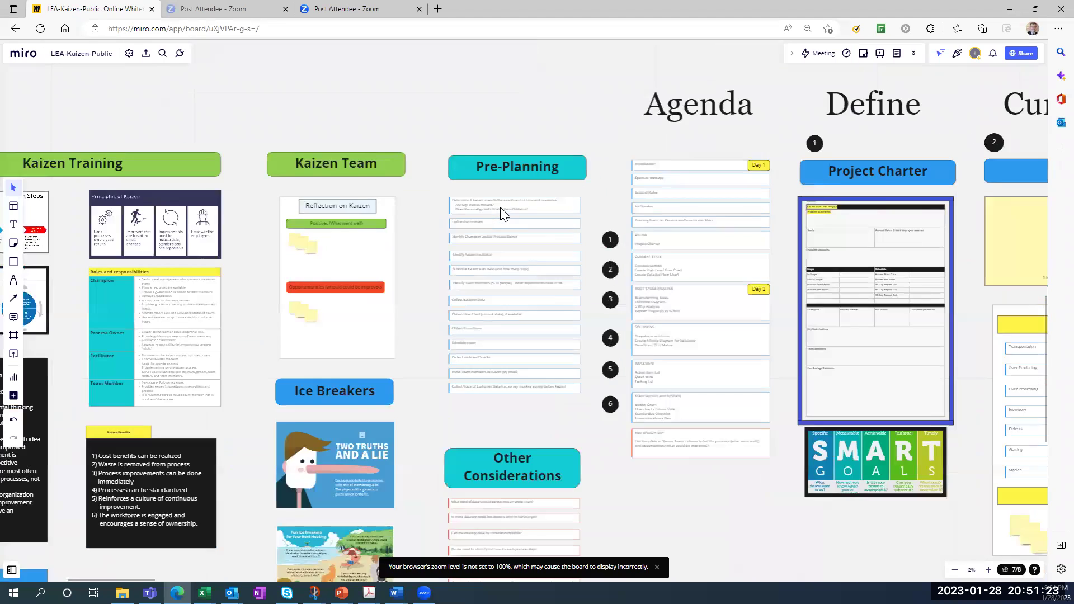
pyautogui.scroll(1, 500, 207)
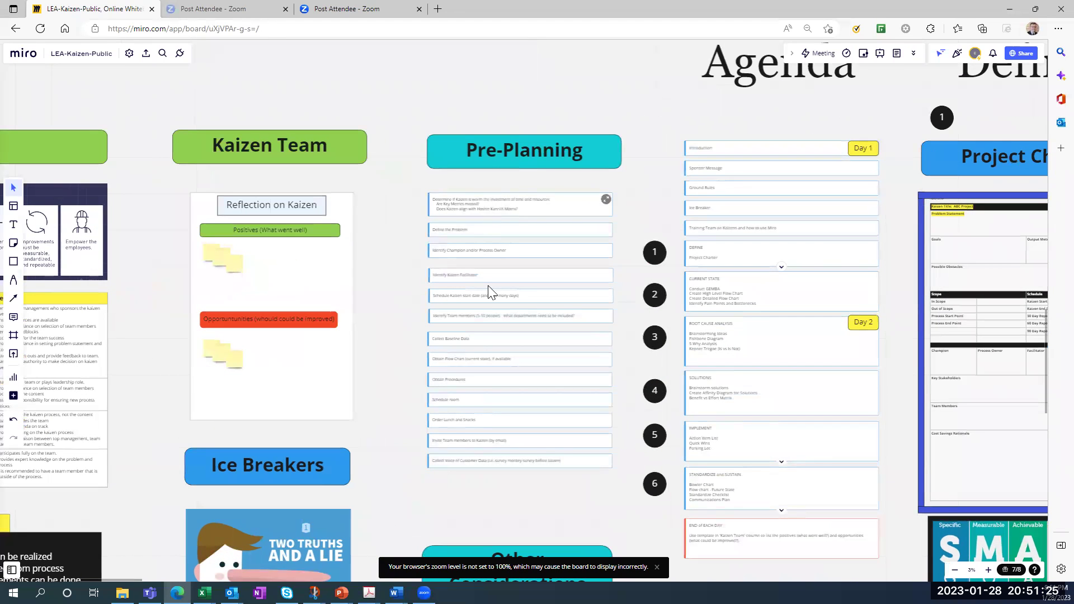
pyautogui.scroll(2, 487, 301)
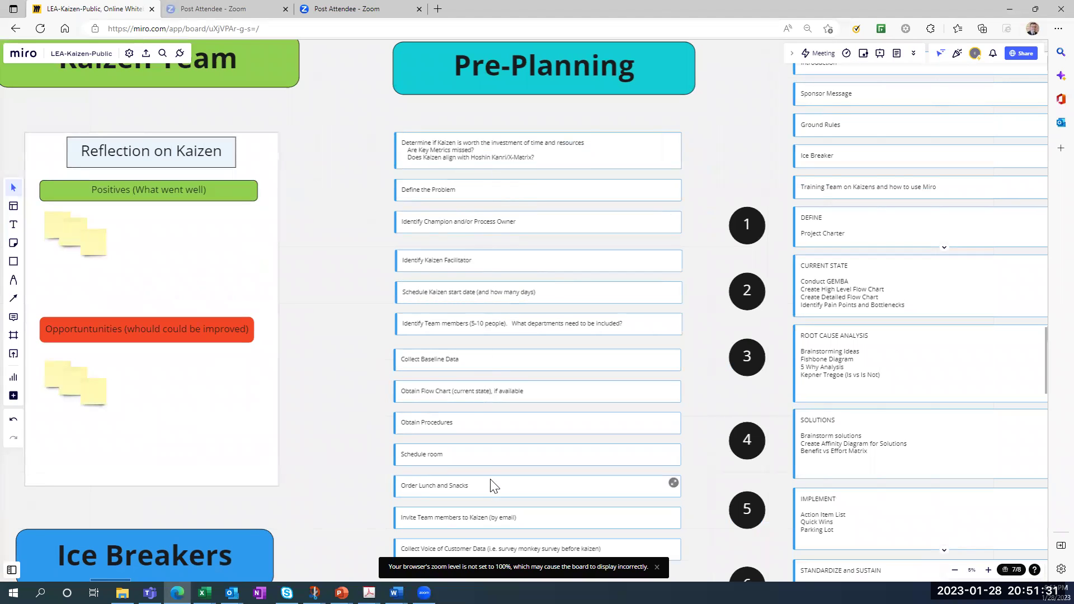
pyautogui.scroll(-3, 492, 485)
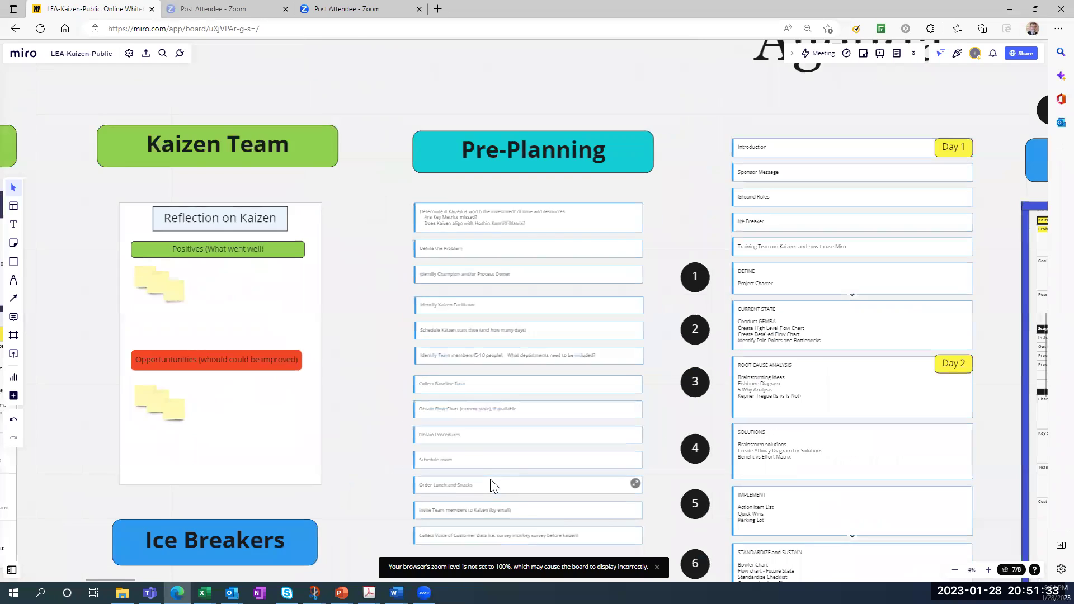
pyautogui.scroll(-2, 490, 483)
pyautogui.moveTo(425, 418); pyautogui.dragTo(359, 356)
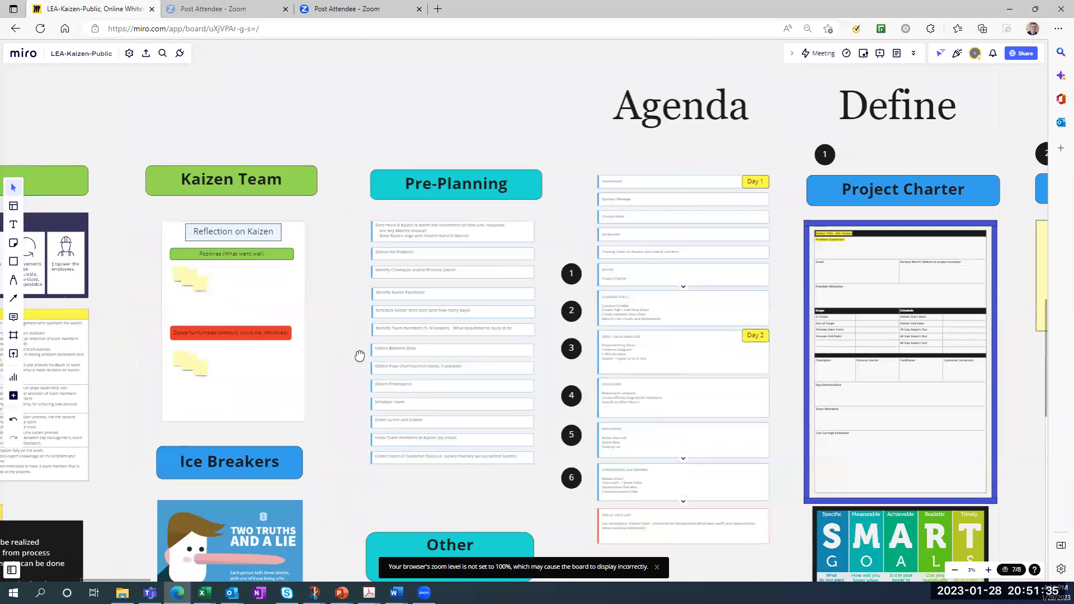
# Pan and zoom over to the Agenda's Day 1 items beside the Project Charter.
pyautogui.scroll(-3, 359, 358)
pyautogui.scroll(-5, 322, 223)
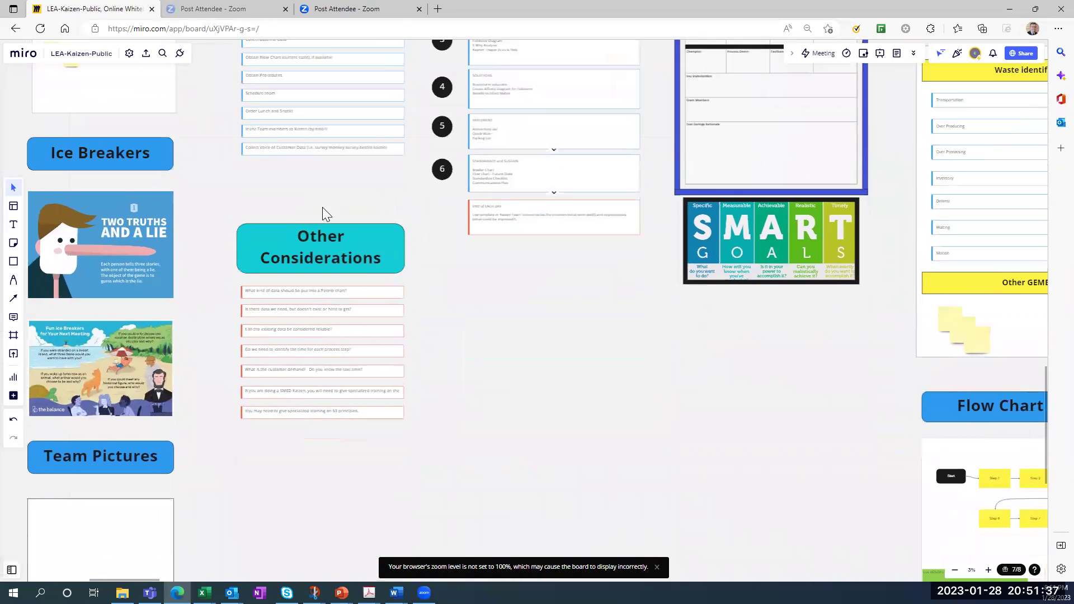
pyautogui.scroll(3, 307, 328)
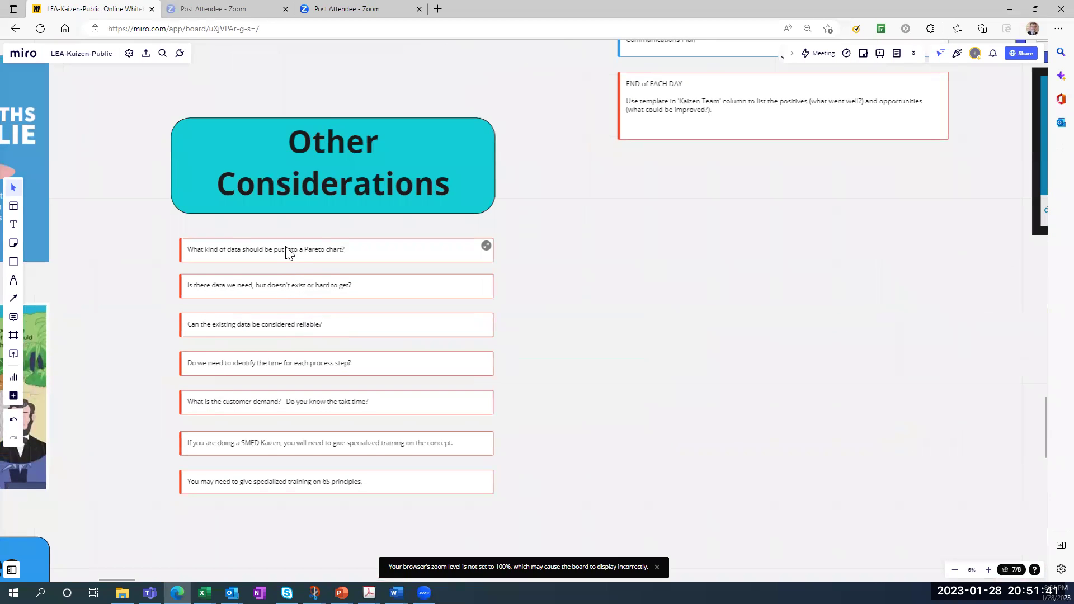
pyautogui.scroll(-3, 320, 186)
pyautogui.scroll(2, 381, 164)
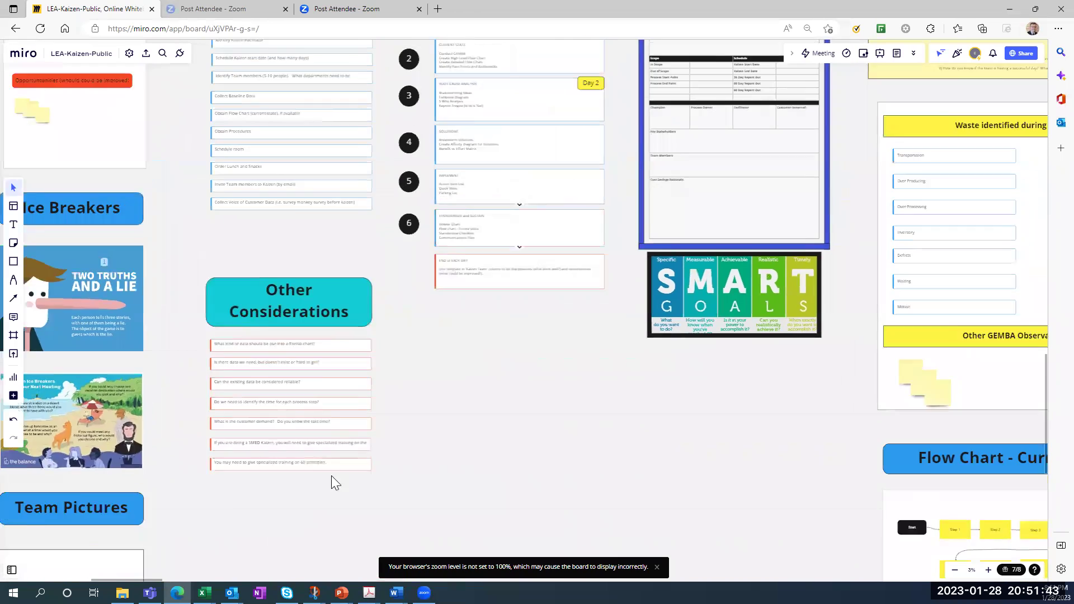
pyautogui.scroll(8, 378, 148)
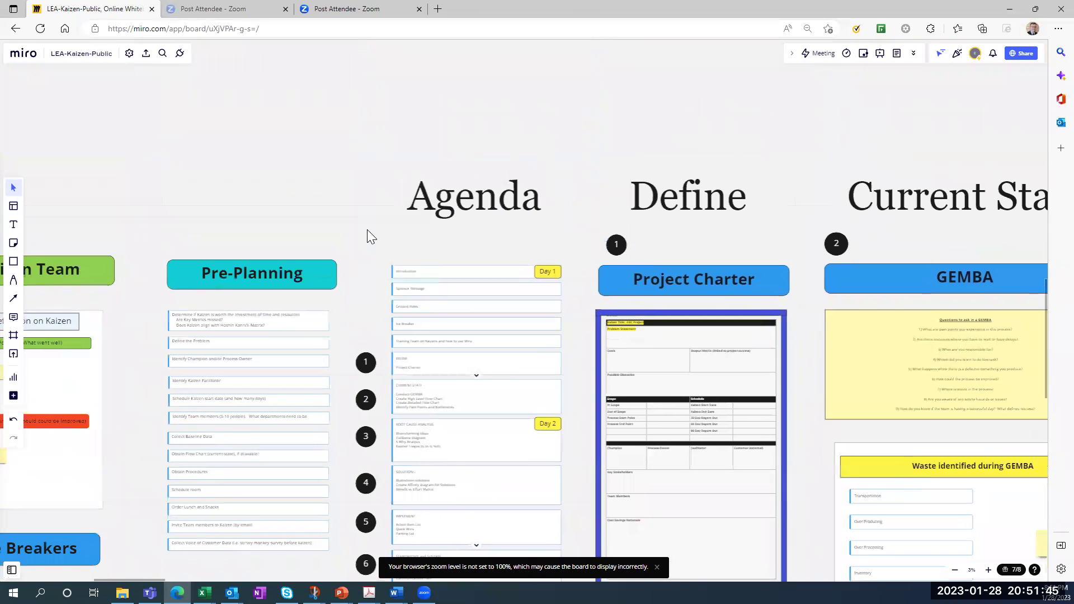
pyautogui.scroll(2, 367, 229)
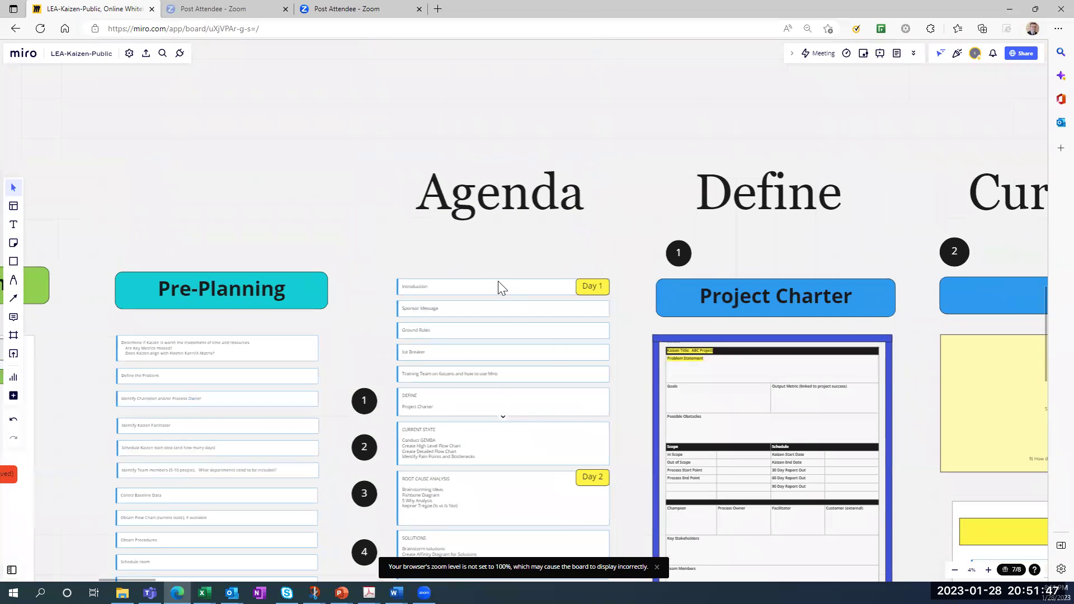
pyautogui.scroll(-3, 635, 371)
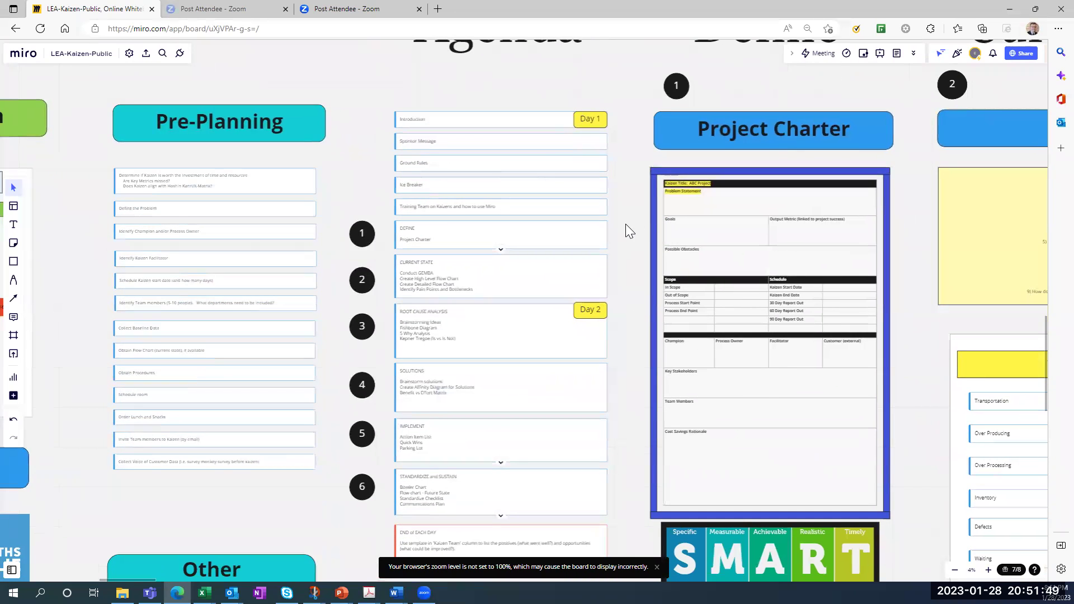
pyautogui.scroll(4, 613, 265)
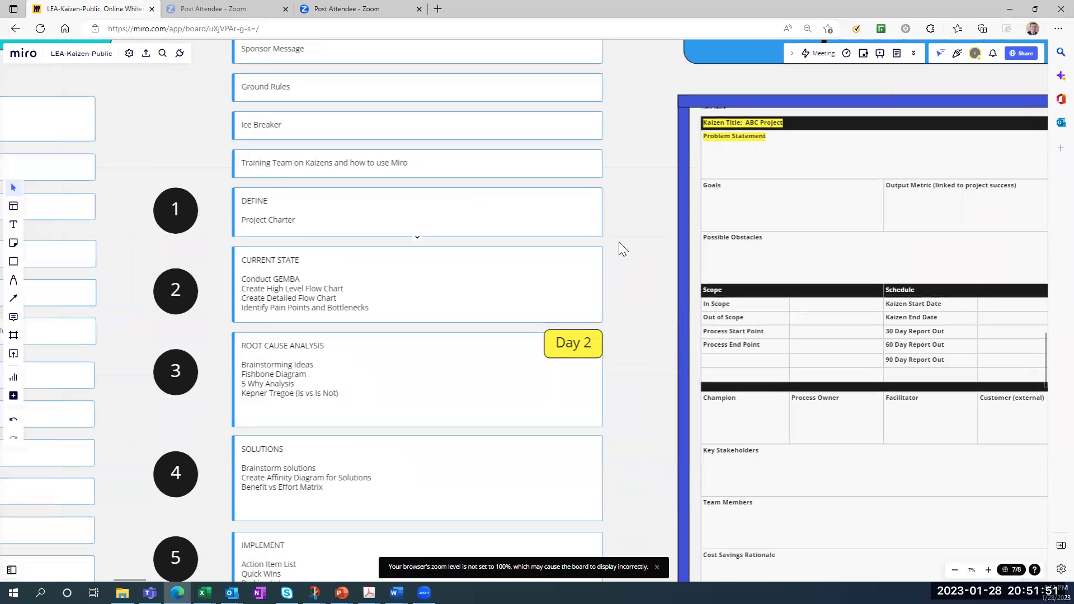
pyautogui.moveTo(627, 136); pyautogui.dragTo(654, 250)
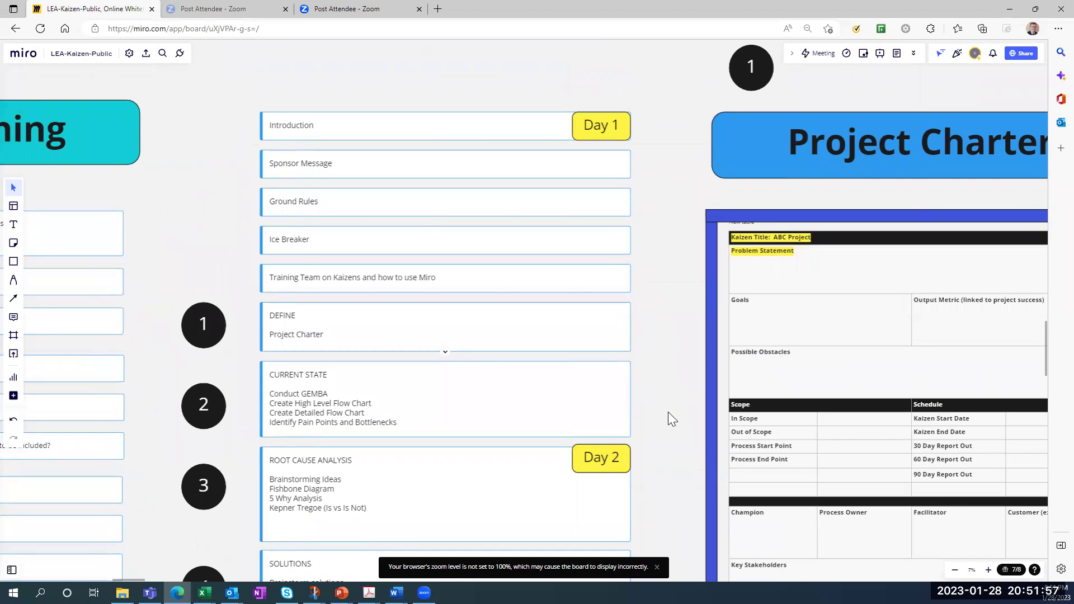
# Frame the agenda list and drag the Day 1 label back into place.
pyautogui.scroll(-1, 669, 477)
pyautogui.moveTo(670, 476); pyautogui.dragTo(655, 493)
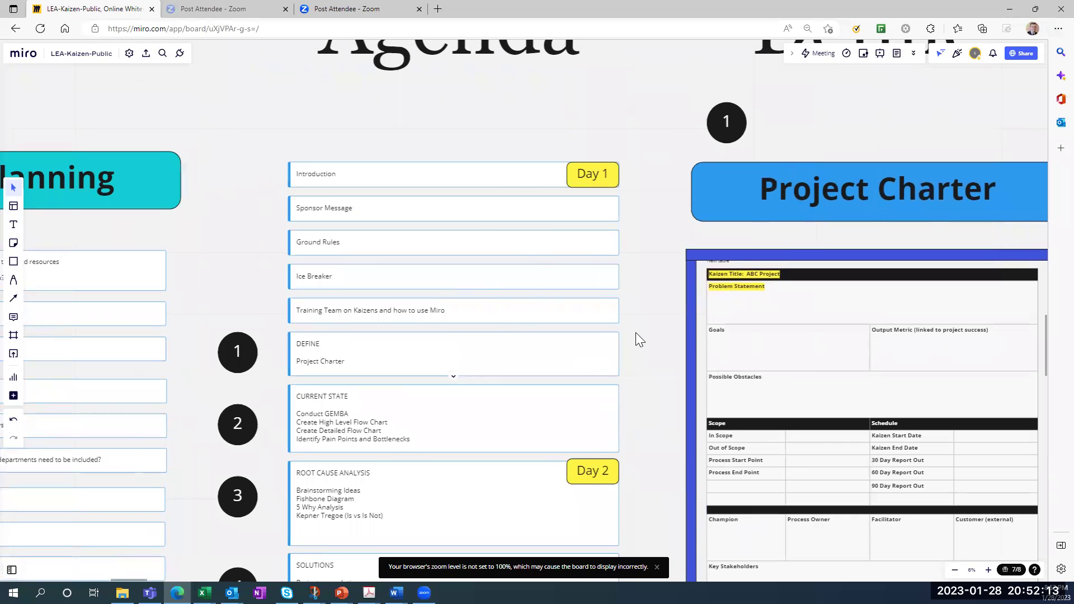
pyautogui.scroll(-3, 639, 268)
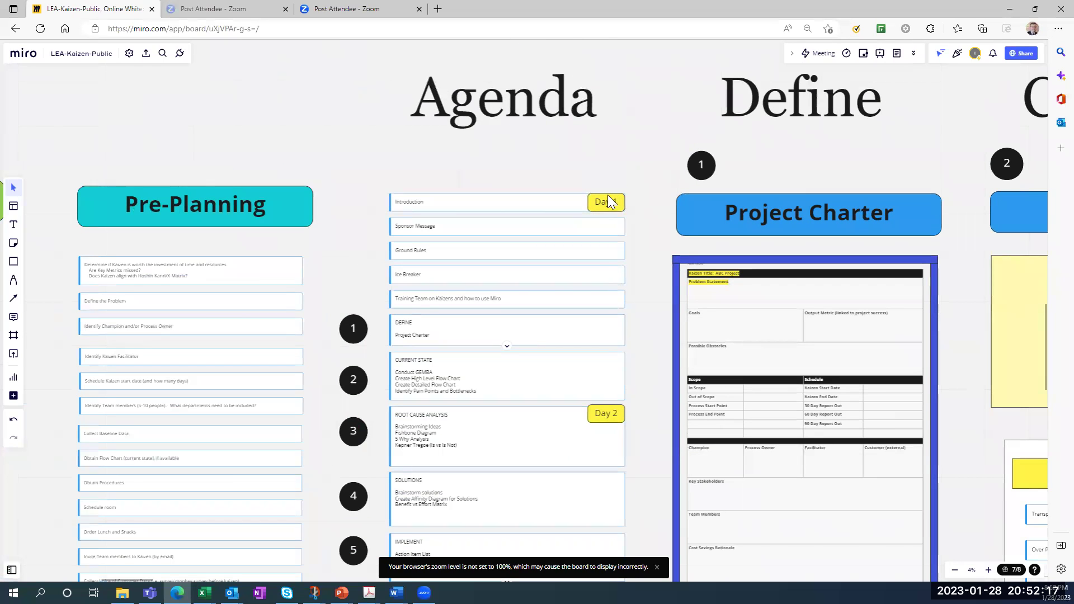
pyautogui.moveTo(605, 203)
pyautogui.mouseDown()
pyautogui.moveTo(601, 217)
pyautogui.moveTo(605, 205)
pyautogui.mouseUp()
# Bring the Define and Current State columns into view and zoom on the Project Charter template.
pyautogui.scroll(-2, 627, 406)
pyautogui.moveTo(642, 414); pyautogui.dragTo(368, 307)
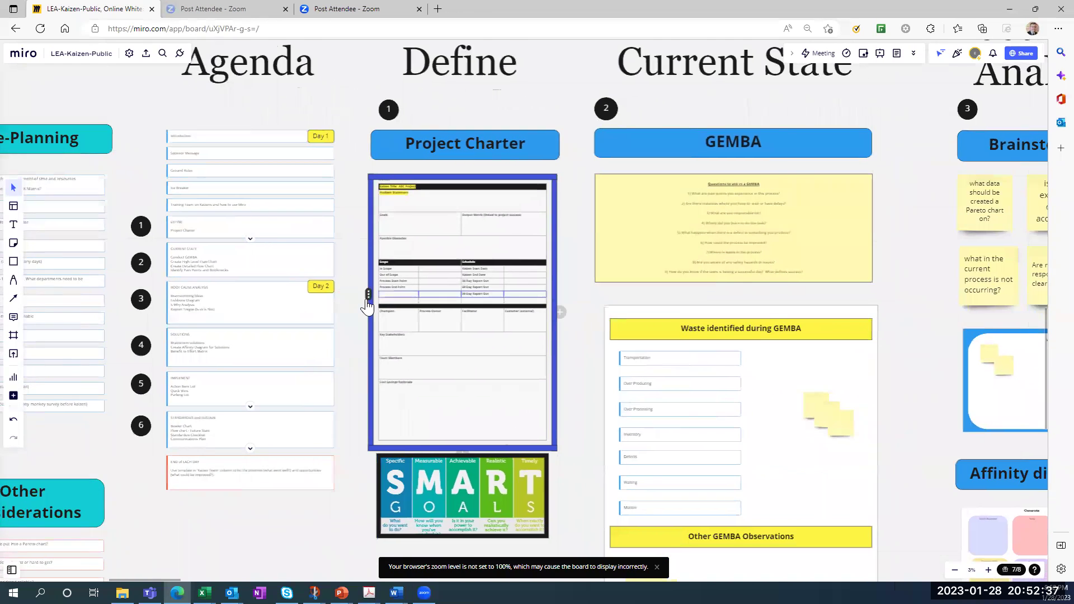
pyautogui.scroll(2, 364, 302)
pyautogui.scroll(-1, 359, 299)
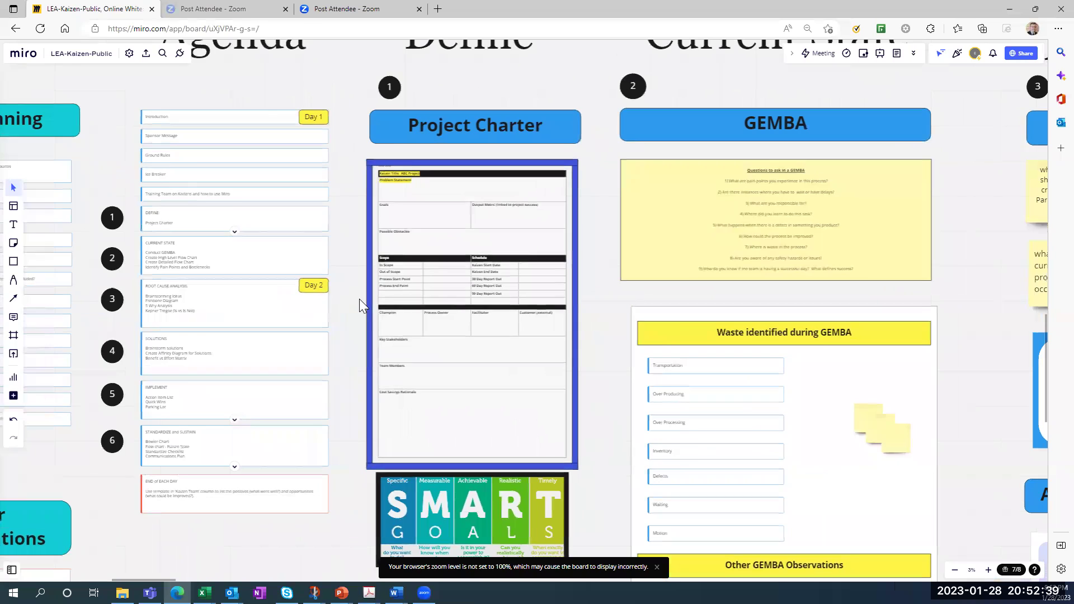
pyautogui.scroll(-2, 359, 299)
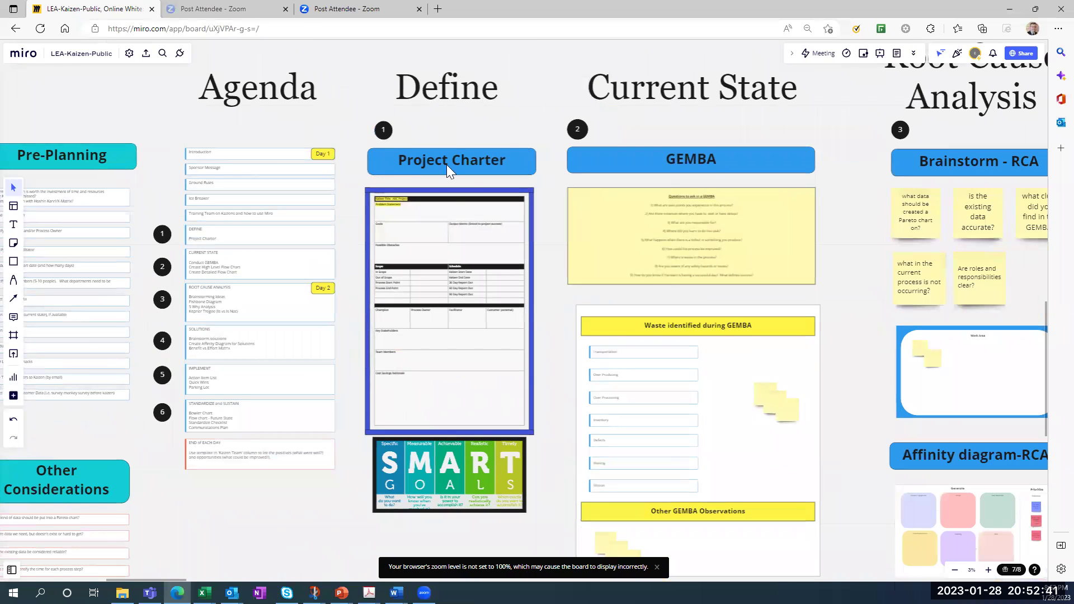
pyautogui.scroll(3, 366, 281)
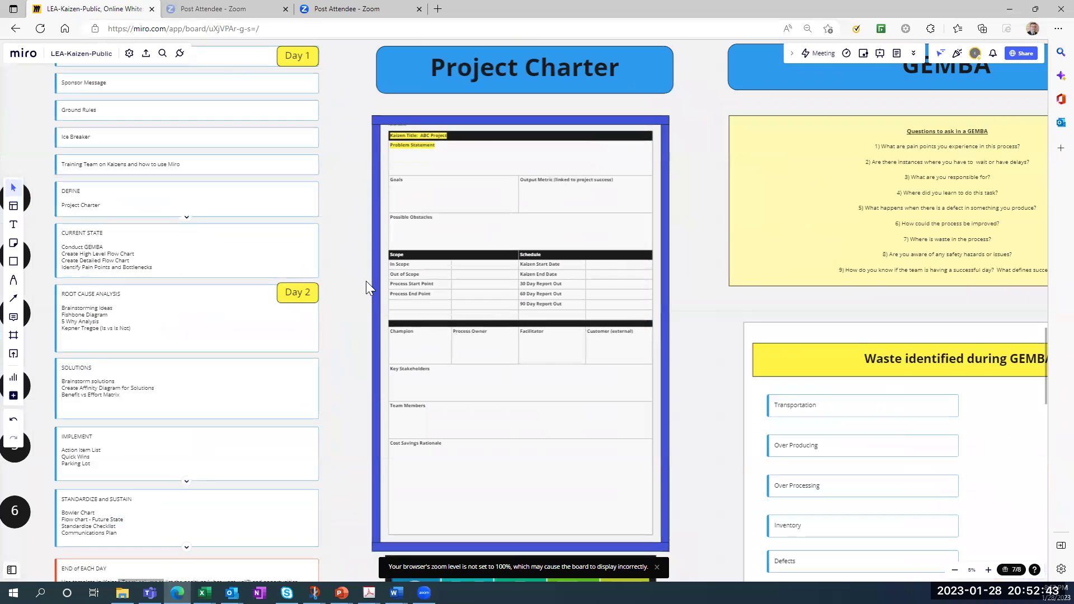
pyautogui.scroll(2, 365, 281)
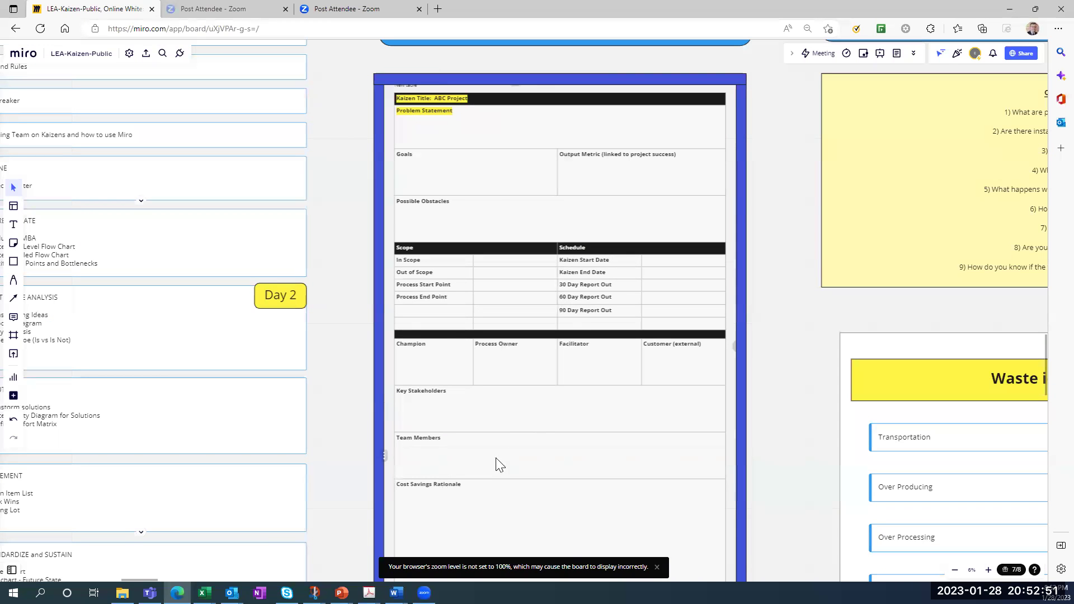
# Zoom out and pan until the Solutions and Implement columns appear.
pyautogui.scroll(-3, 474, 508)
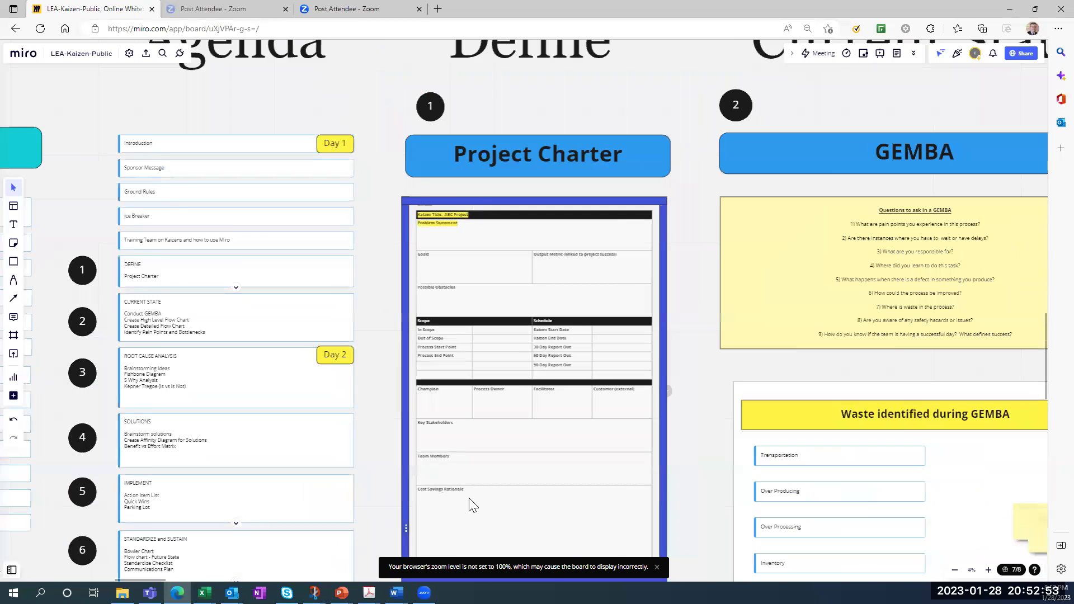
pyautogui.scroll(1, 596, 413)
pyautogui.scroll(-2, 658, 277)
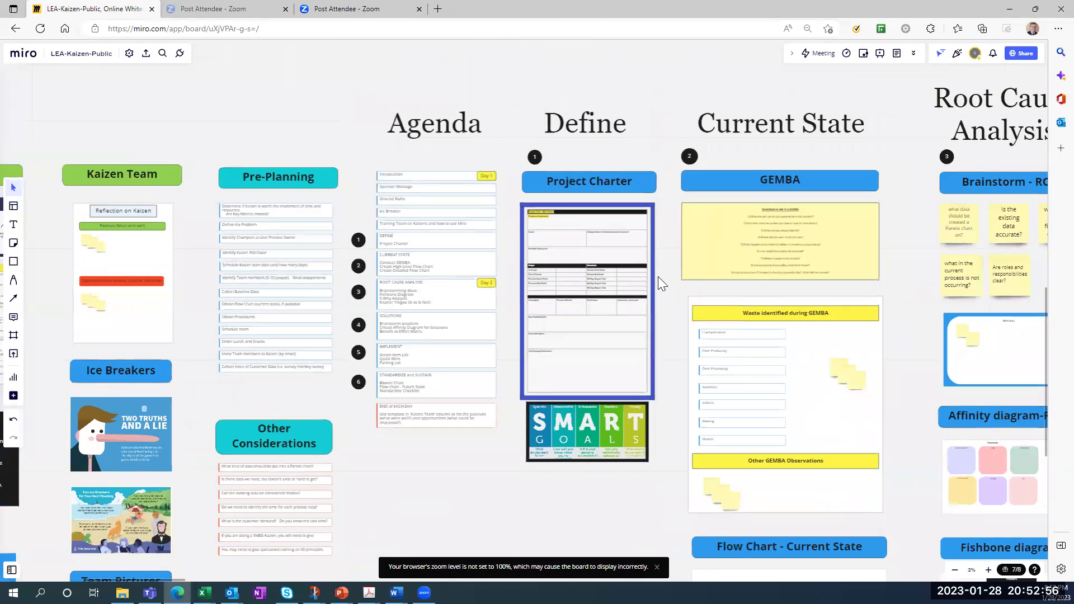
pyautogui.scroll(-1, 658, 276)
pyautogui.moveTo(668, 280); pyautogui.dragTo(340, 270)
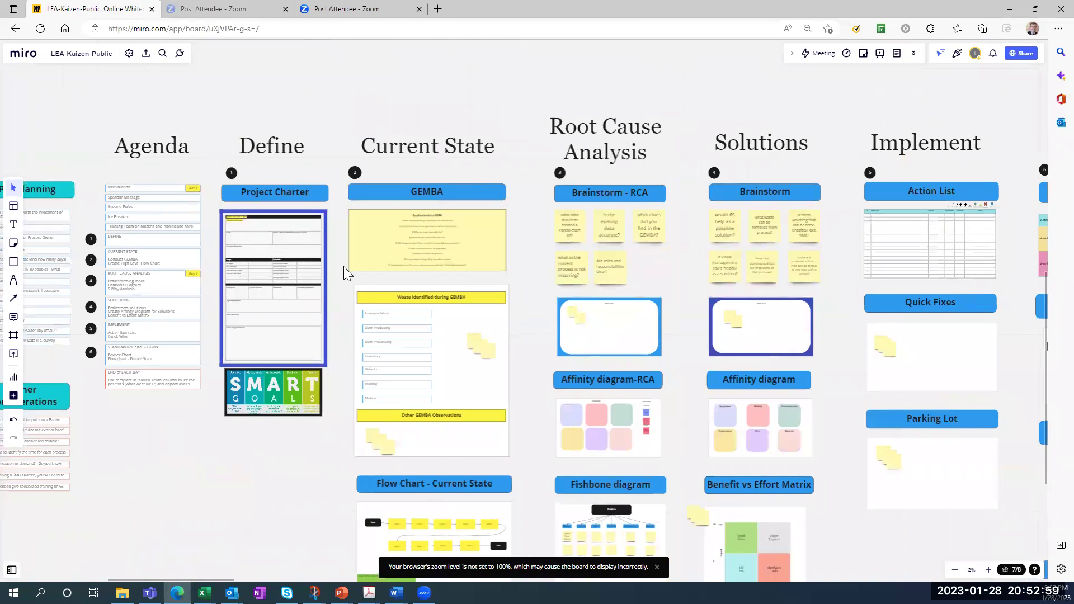
# Center on the GEMBA questions and waste frame, then pull one sticky note off the waste stack.
pyautogui.scroll(2, 343, 268)
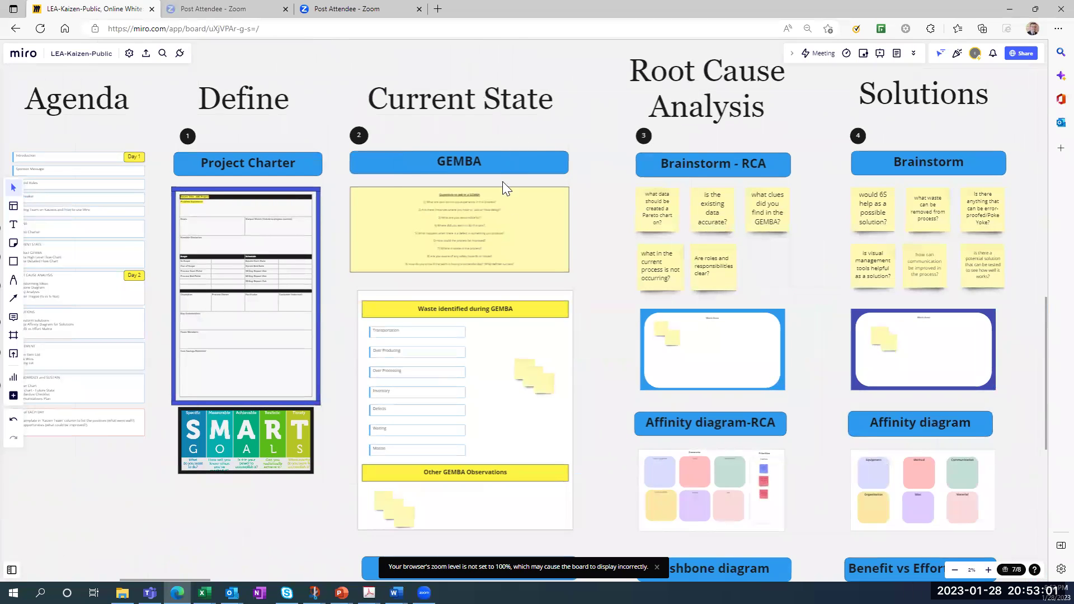
pyautogui.scroll(3, 497, 229)
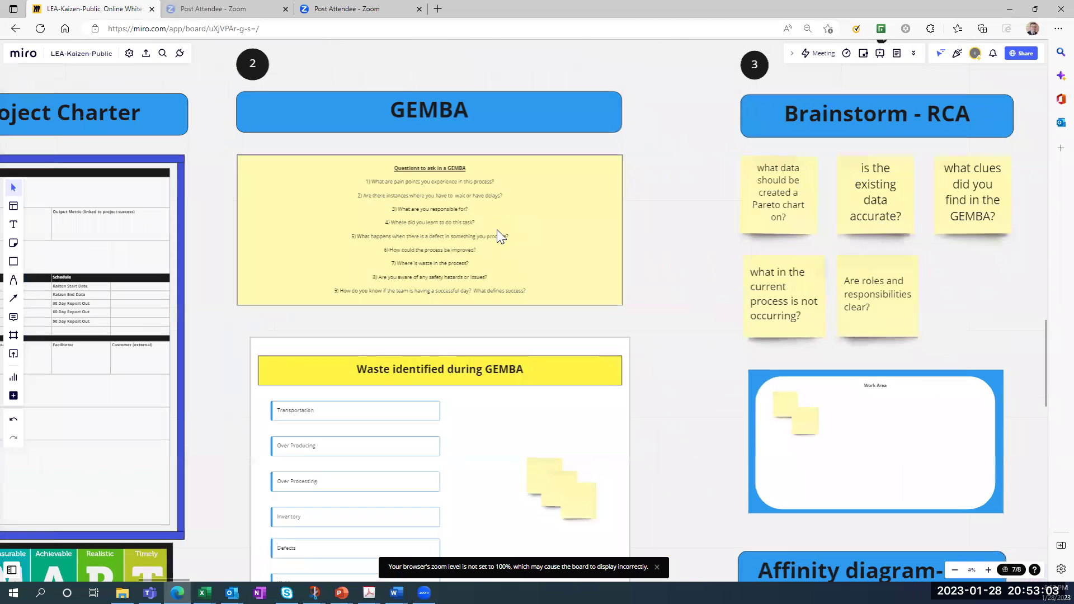
pyautogui.moveTo(386, 315); pyautogui.dragTo(479, 348)
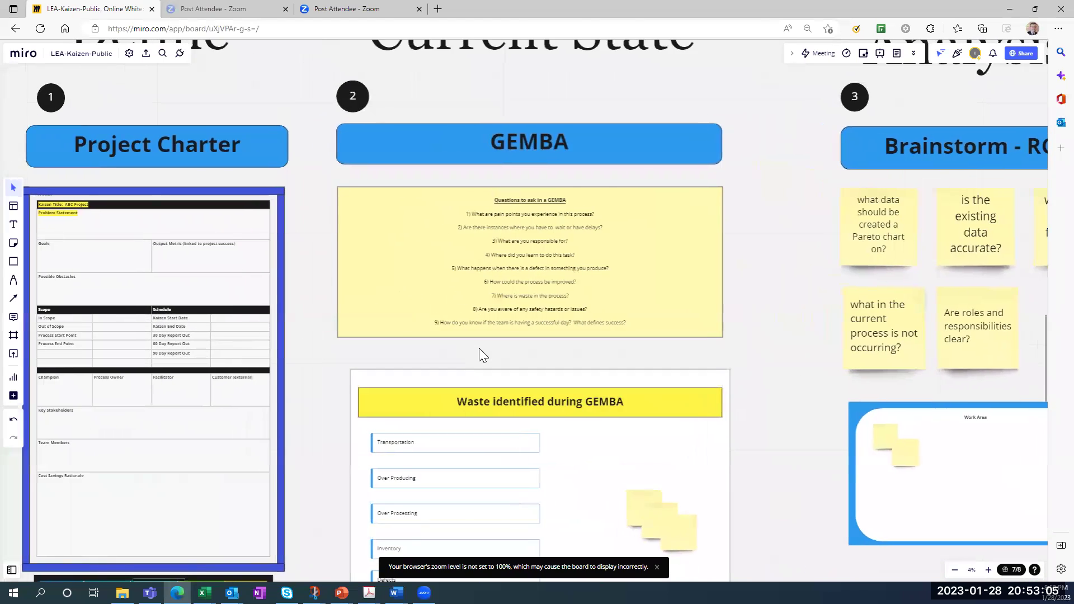
pyautogui.scroll(2, 479, 348)
pyautogui.scroll(1, 479, 348)
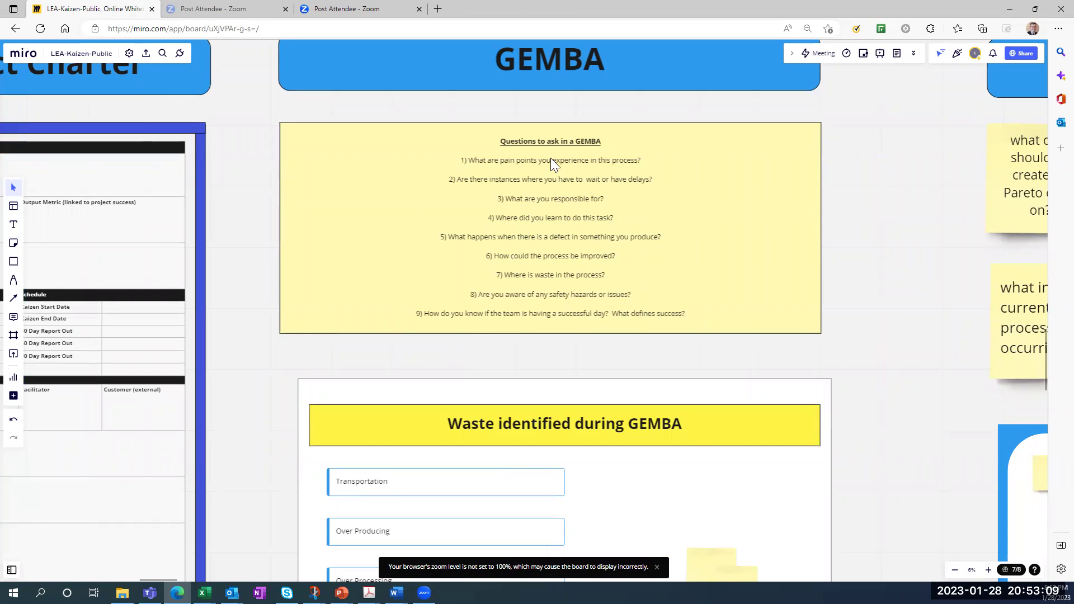
pyautogui.scroll(1, 527, 183)
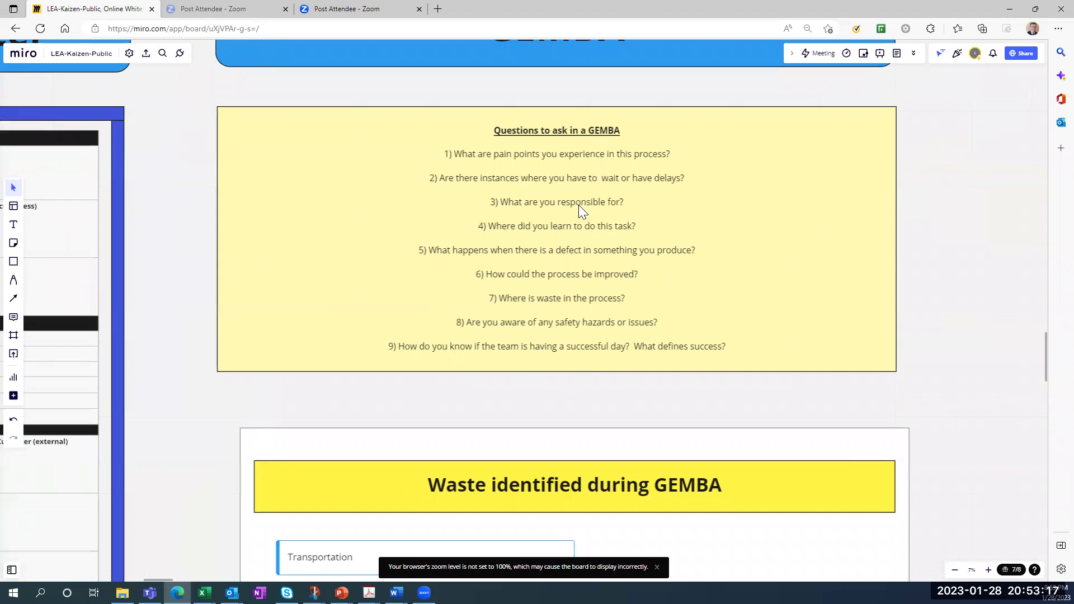
pyautogui.scroll(-5, 579, 204)
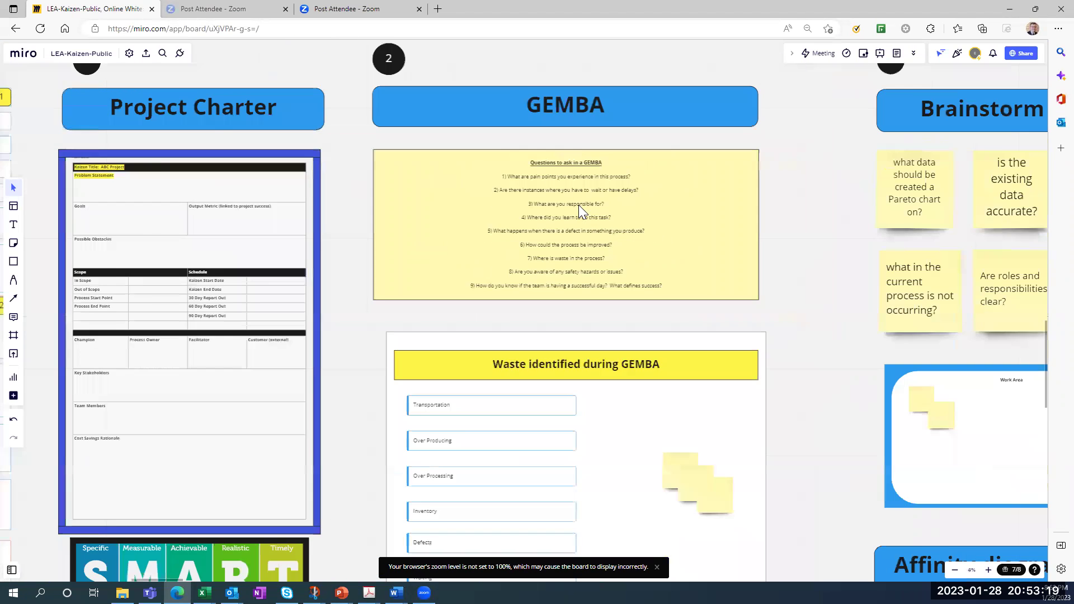
pyautogui.scroll(-5, 725, 312)
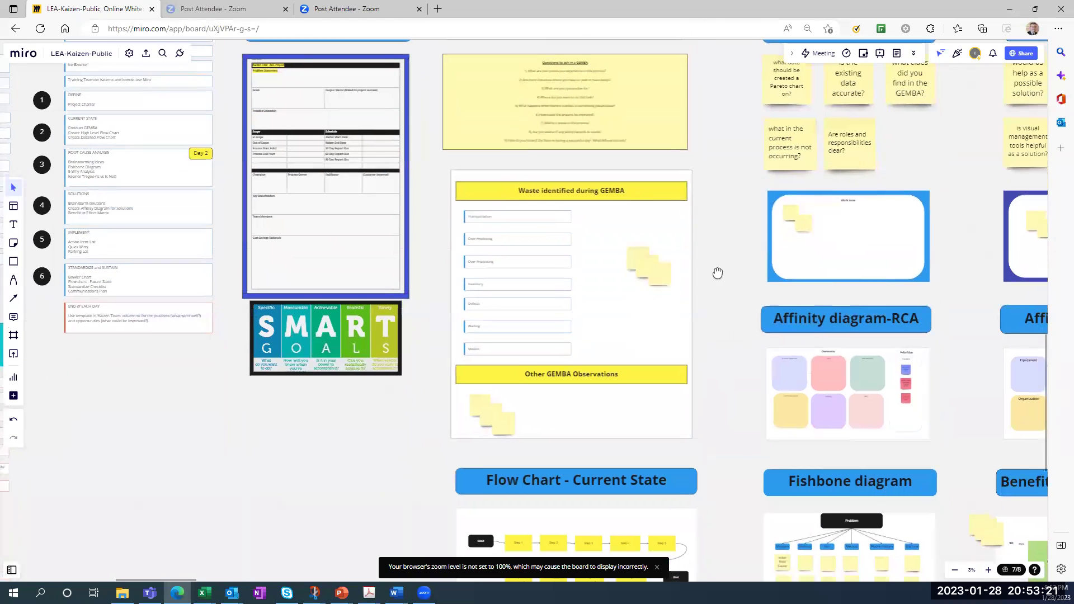
pyautogui.scroll(3, 645, 280)
pyautogui.moveTo(649, 232)
pyautogui.mouseDown()
pyautogui.moveTo(571, 287)
pyautogui.moveTo(345, 119)
pyautogui.moveTo(321, 394)
pyautogui.moveTo(331, 325)
pyautogui.moveTo(367, 317)
pyautogui.moveTo(364, 352)
pyautogui.moveTo(347, 237)
pyautogui.moveTo(318, 204)
pyautogui.moveTo(661, 230)
pyautogui.moveTo(647, 229)
pyautogui.mouseUp()
# Set the waste sticky note beside the cluster and move down to the Current State flow chart.
pyautogui.moveTo(766, 406); pyautogui.dragTo(790, 210)
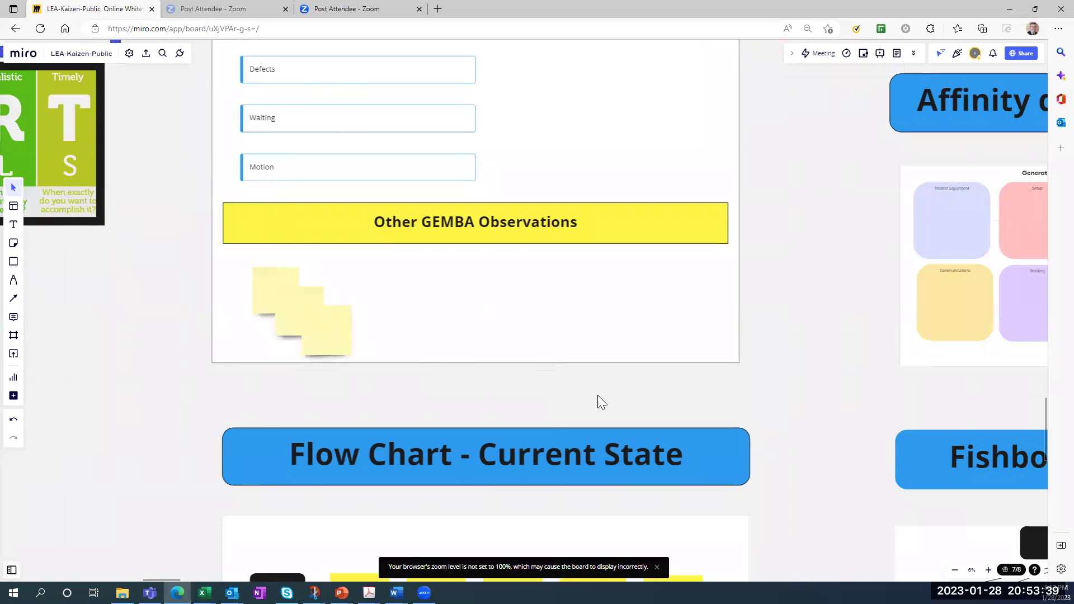
pyautogui.scroll(-5, 597, 400)
pyautogui.scroll(-5, 714, 436)
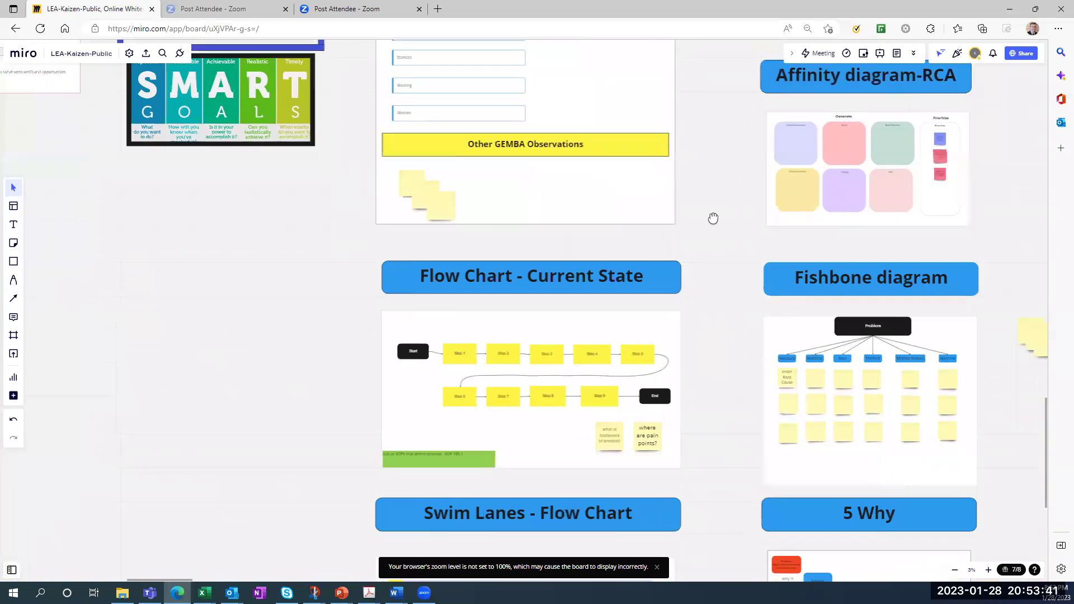
pyautogui.scroll(3, 585, 287)
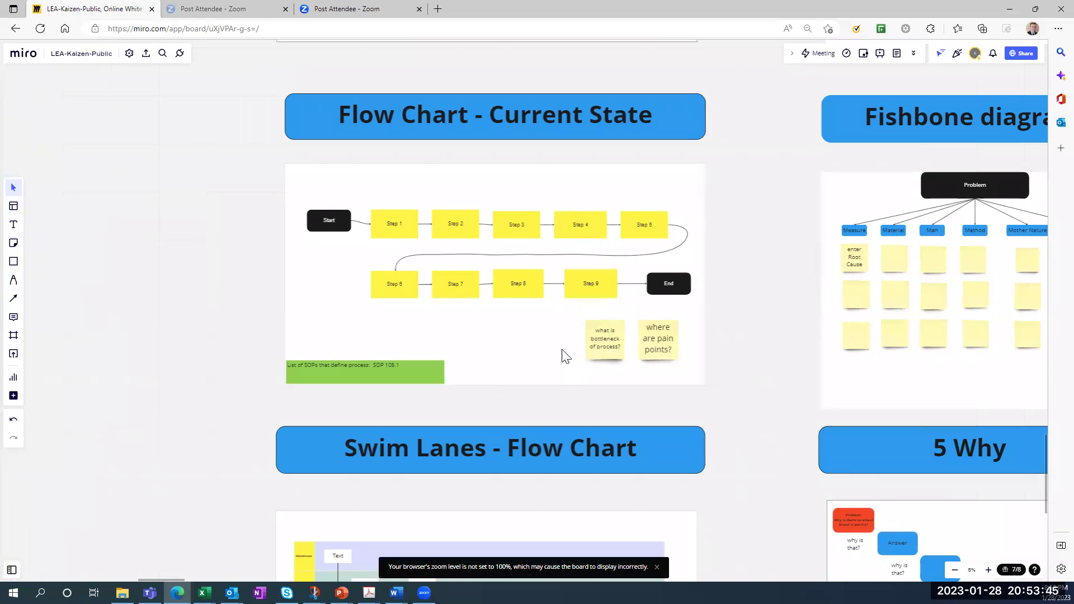
# Return Step 6 to its place and select the Step 1, Step 2 and Step 4 boxes.
pyautogui.moveTo(393, 295)
pyautogui.mouseDown()
pyautogui.moveTo(369, 295)
pyautogui.moveTo(394, 294)
pyautogui.moveTo(387, 289)
pyautogui.mouseUp()
pyautogui.click(389, 227)
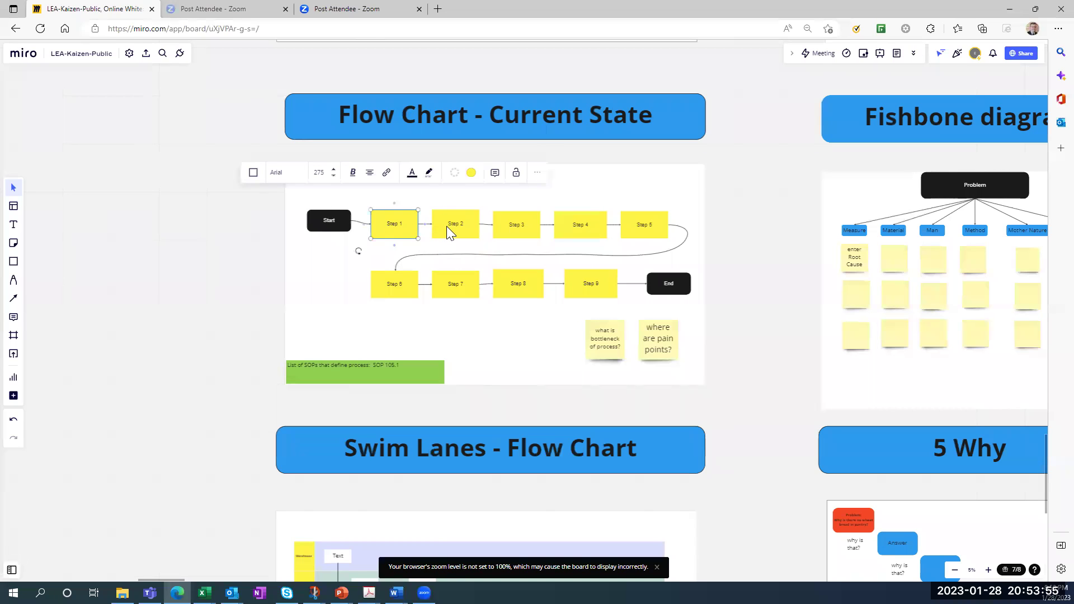
pyautogui.click(446, 226)
pyautogui.click(582, 226)
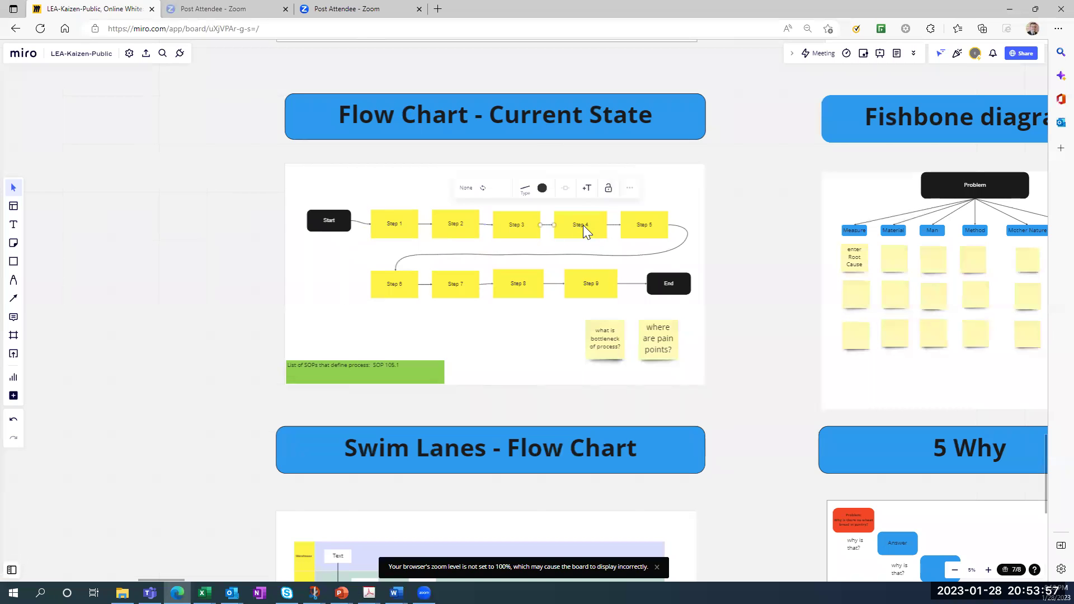
# Shift the pain-points note up-right and place the bottleneck note beneath Step 9.
pyautogui.scroll(5, 723, 401)
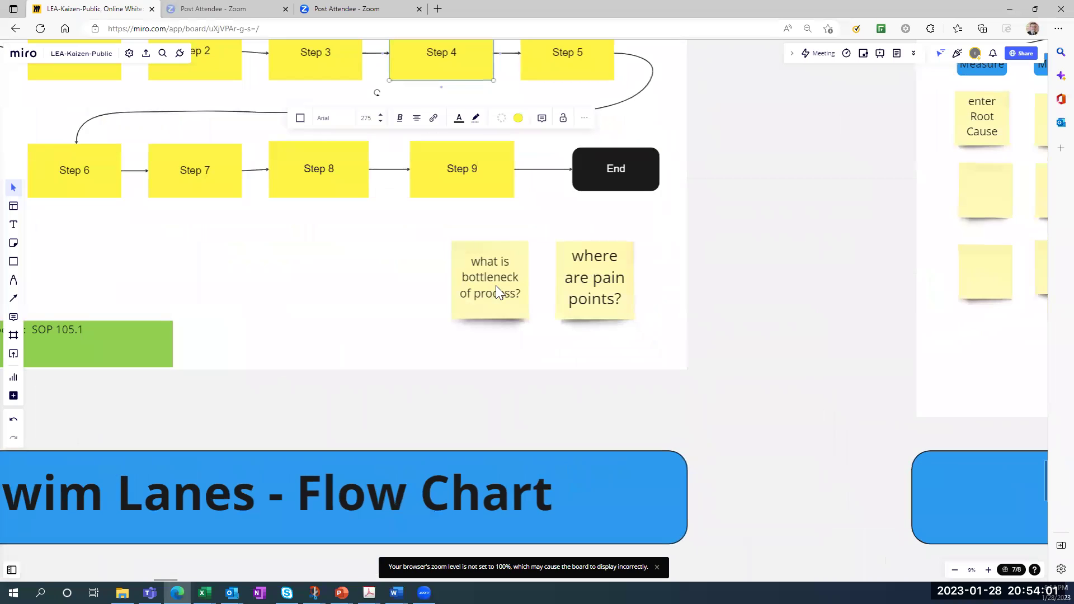
pyautogui.moveTo(611, 281); pyautogui.dragTo(637, 281)
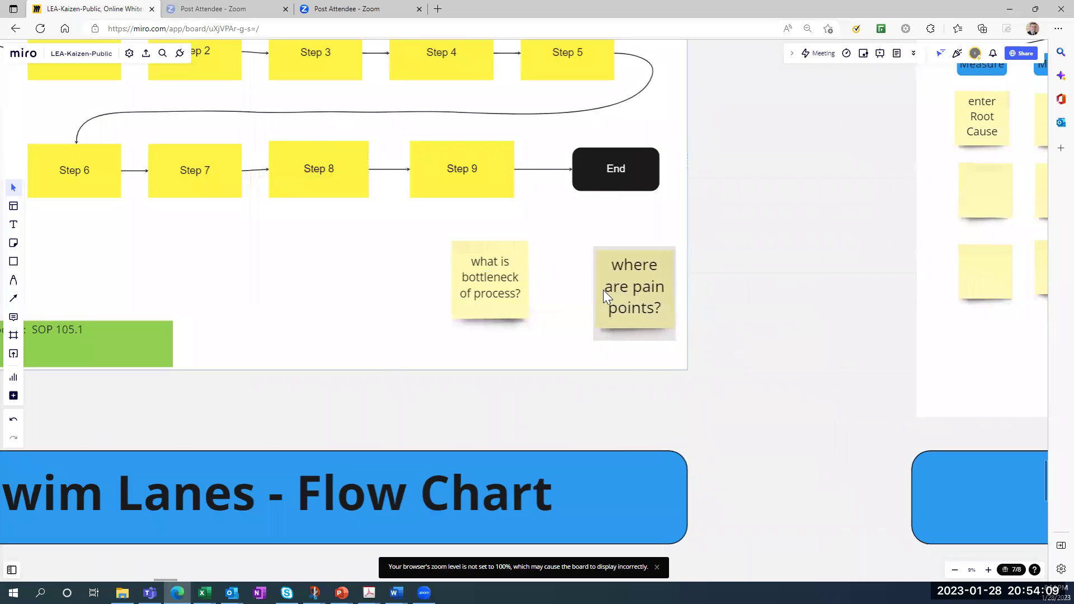
pyautogui.moveTo(515, 289); pyautogui.dragTo(565, 307)
# Look over the Swim Lanes chart, then frame the Timeline grid of Operators 1–5 across Days 1–6.
pyautogui.scroll(-5, 498, 357)
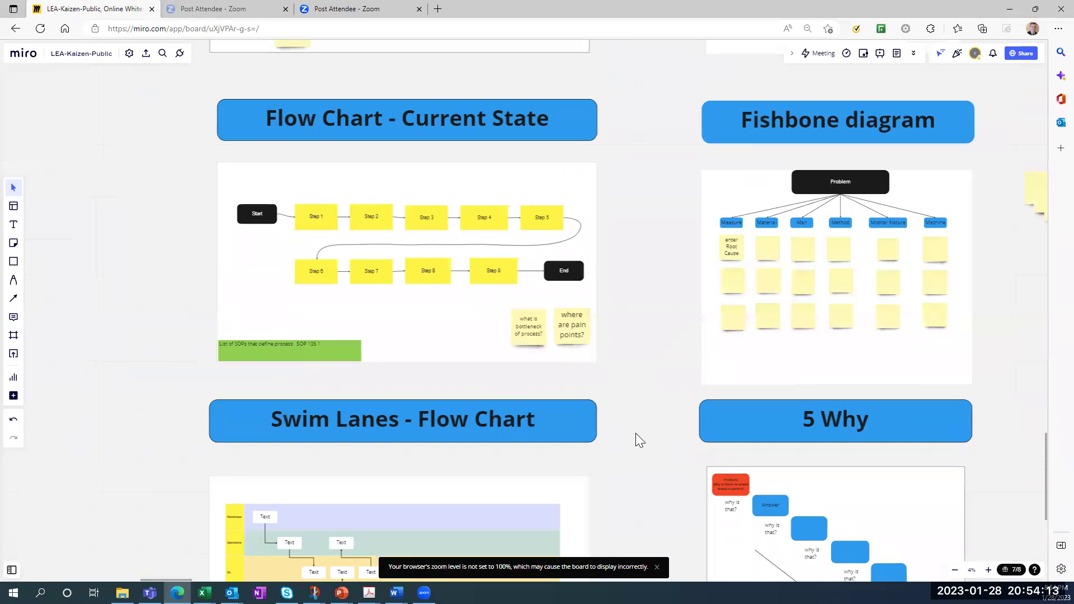
pyautogui.scroll(-5, 644, 365)
pyautogui.scroll(3, 642, 302)
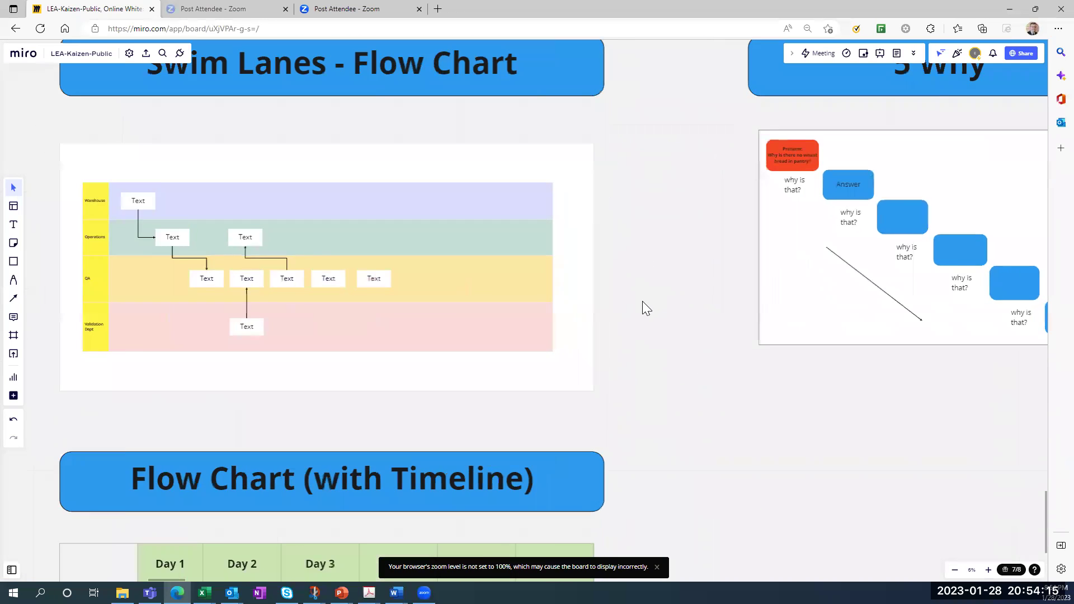
pyautogui.hscroll(-3, 175, 317)
pyautogui.scroll(5, 175, 317)
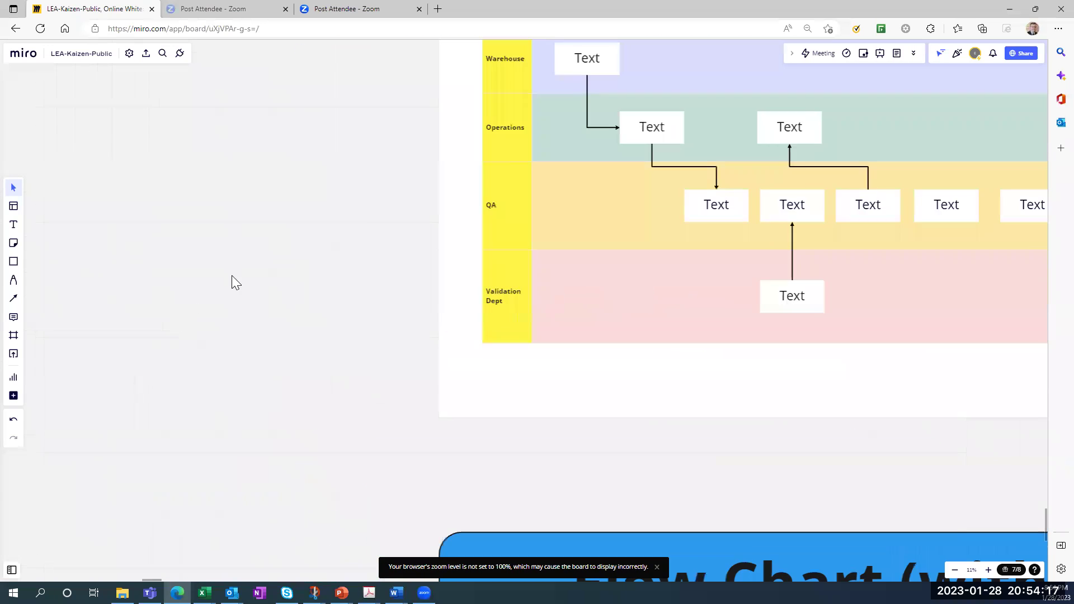
pyautogui.scroll(3, 351, 246)
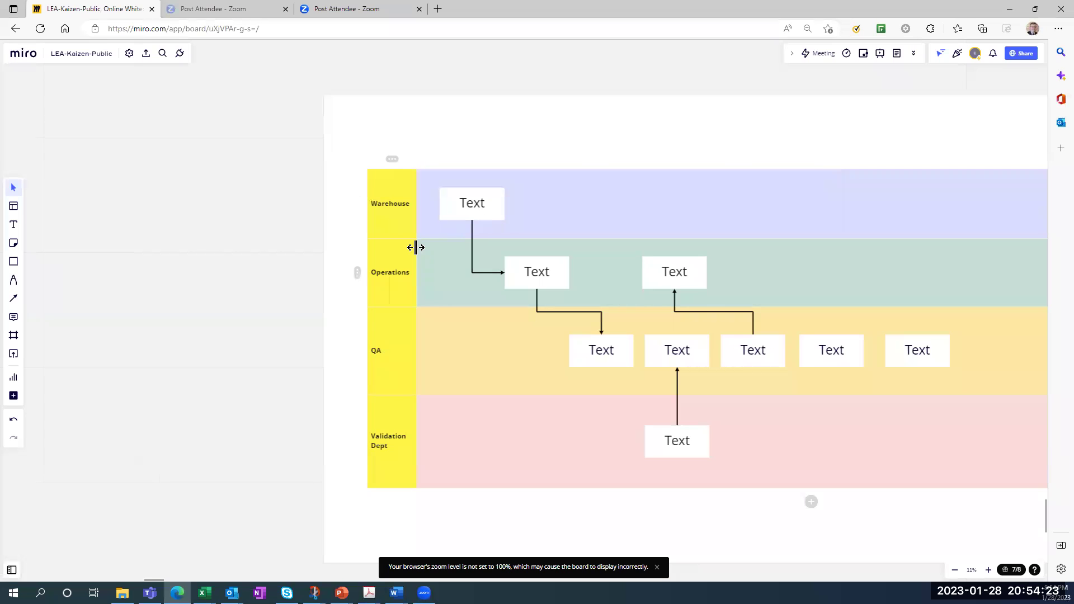
pyautogui.scroll(-5, 412, 245)
pyautogui.scroll(-3, 283, 191)
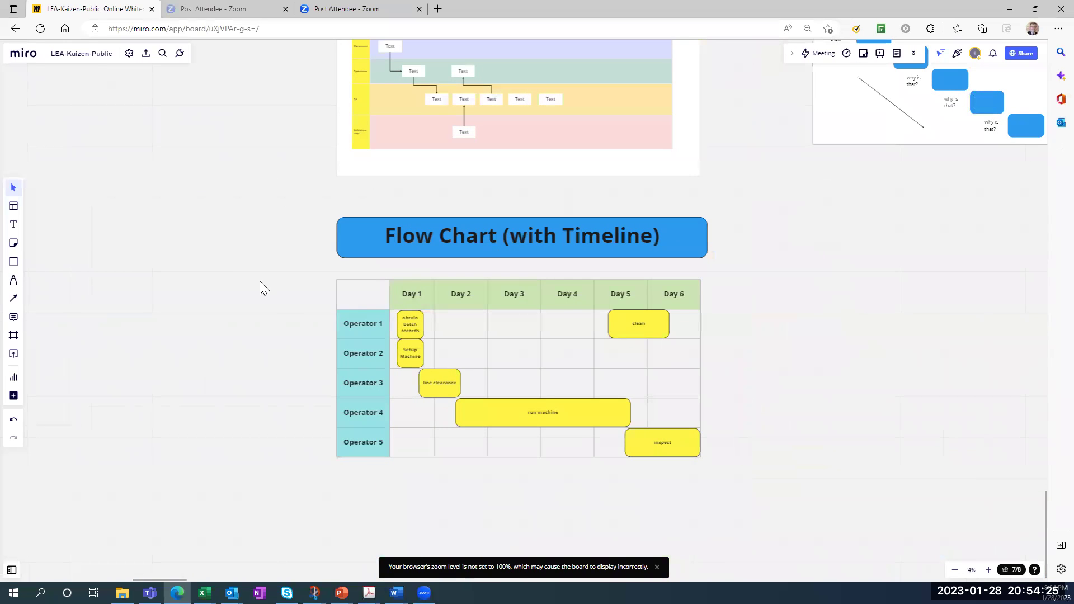
pyautogui.scroll(-2, 233, 341)
pyautogui.scroll(3, 275, 316)
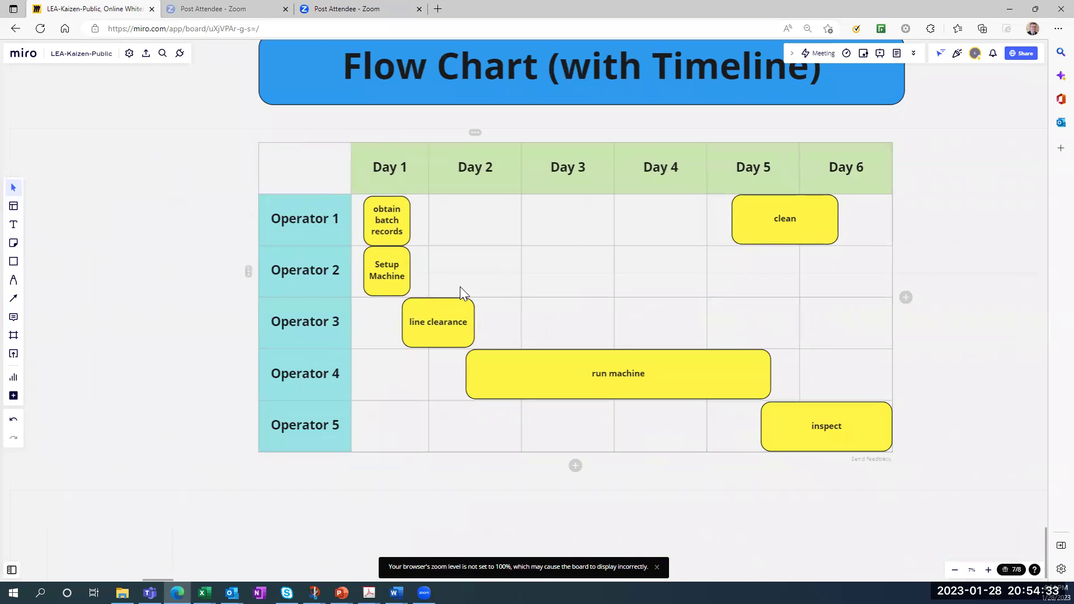
pyautogui.scroll(-3, 458, 287)
pyautogui.scroll(-3, 827, 197)
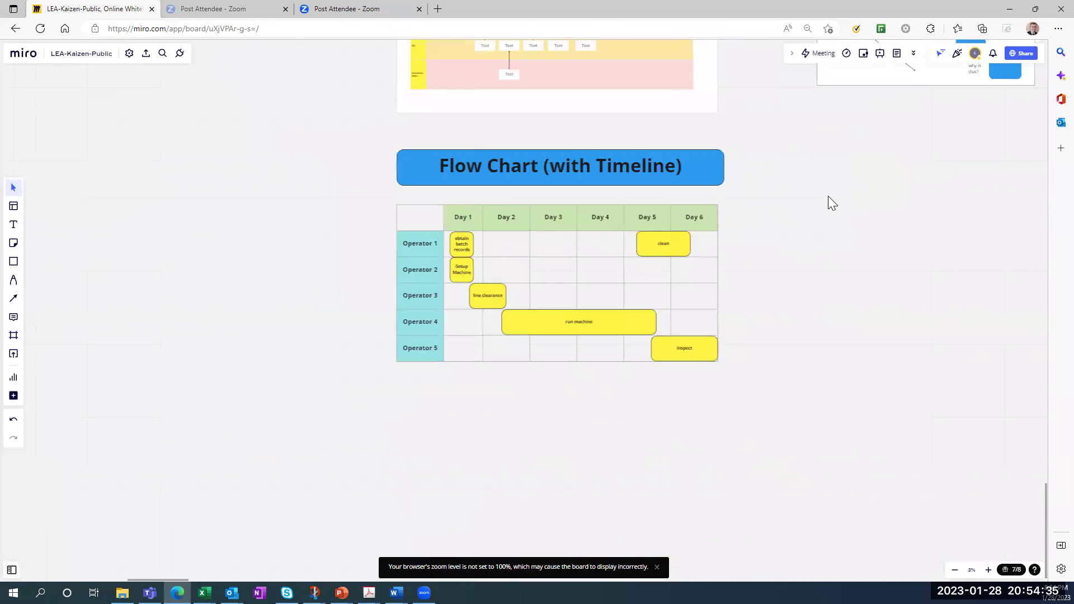
pyautogui.moveTo(879, 217); pyautogui.dragTo(624, 423)
# Zoom out to see the whole Kaizen board and scroll across its columns.
pyautogui.scroll(-3, 623, 411)
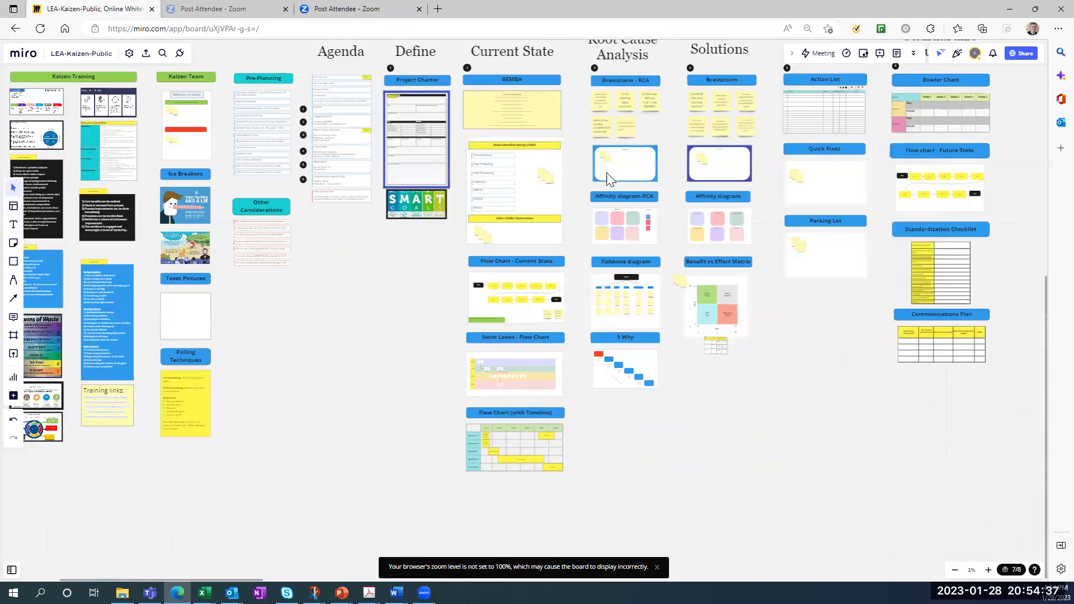
pyautogui.scroll(5, 502, 283)
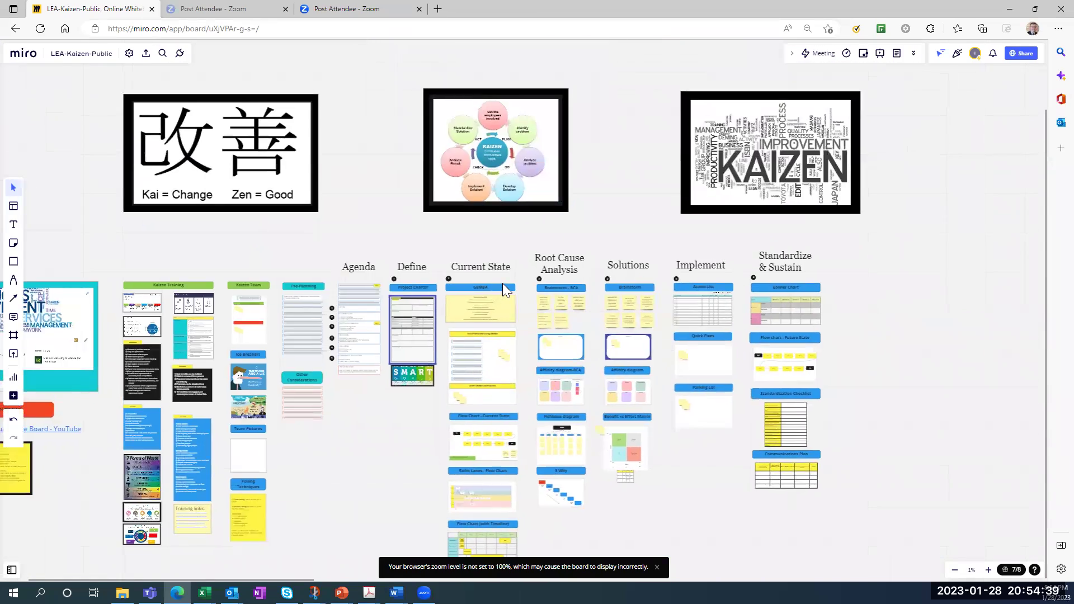
pyautogui.scroll(4, 502, 283)
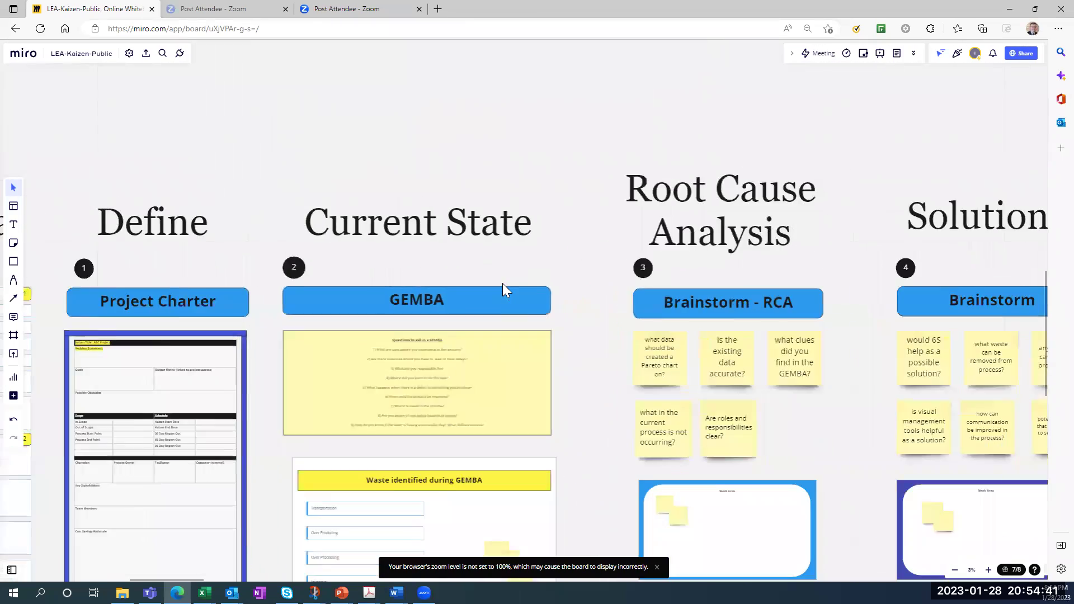
pyautogui.scroll(-2, 571, 456)
pyautogui.hscroll(3, 559, 424)
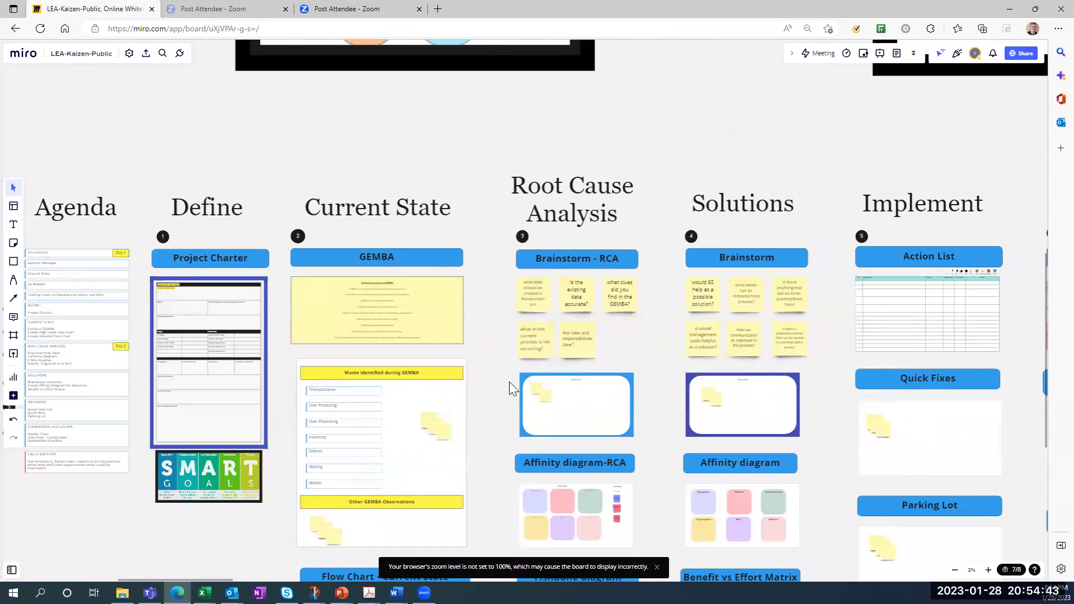
pyautogui.scroll(4, 495, 361)
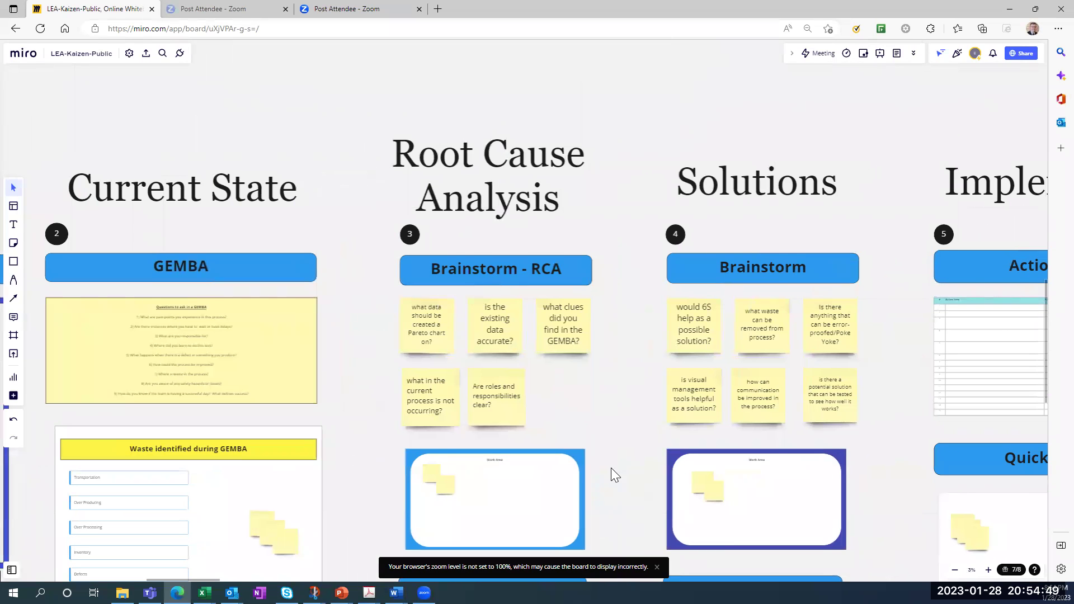
# Zoom in on the Brainstorm - RCA question notes and their Work Area.
pyautogui.scroll(-5, 610, 468)
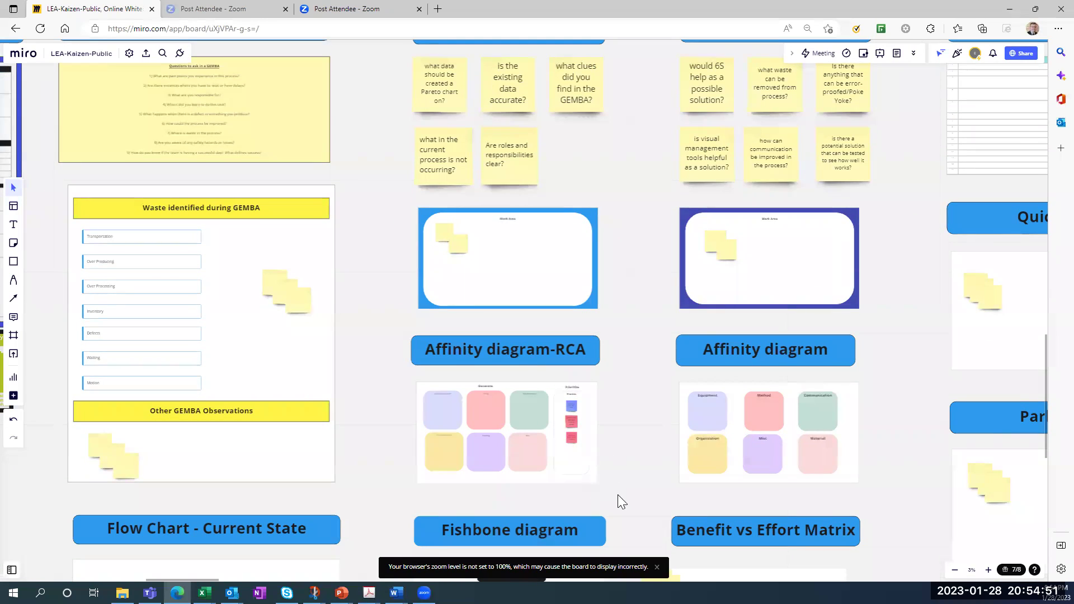
pyautogui.scroll(-5, 613, 410)
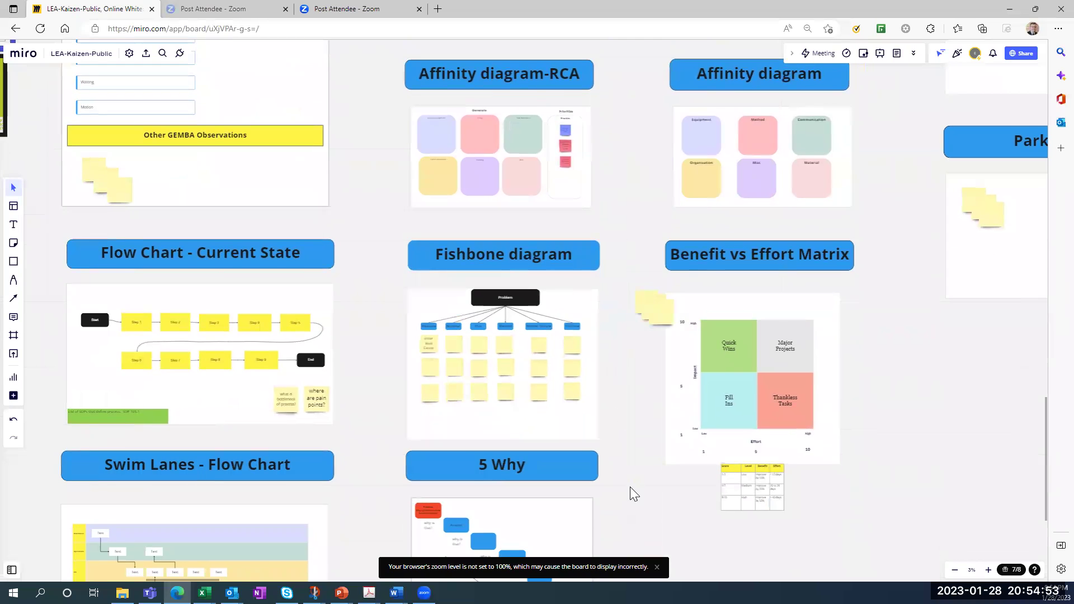
pyautogui.scroll(-3, 632, 494)
pyautogui.scroll(-1, 518, 263)
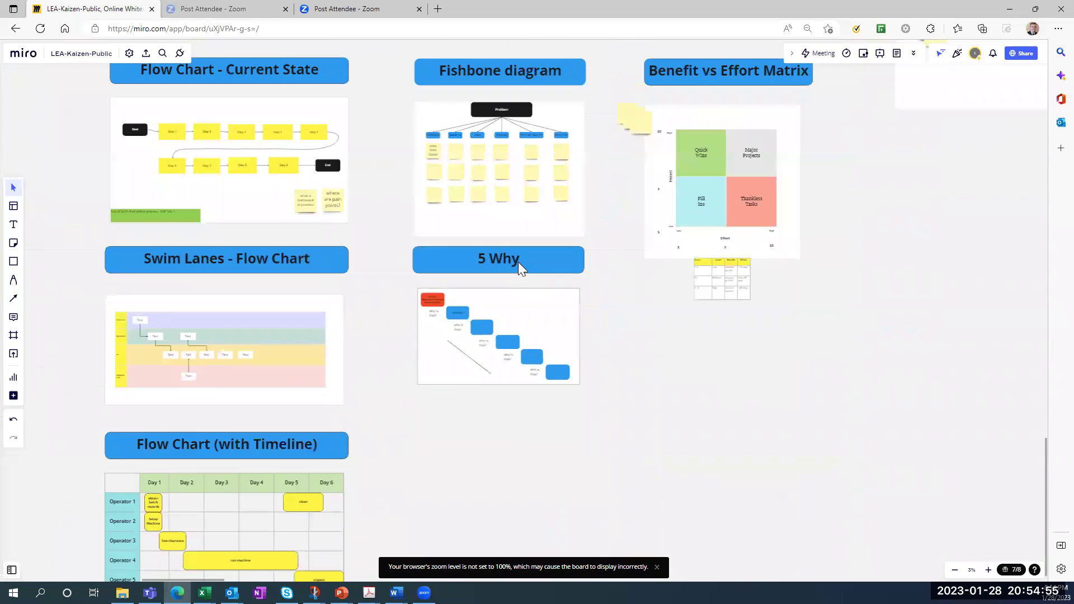
pyautogui.scroll(-2, 518, 261)
pyautogui.scroll(5, 581, 192)
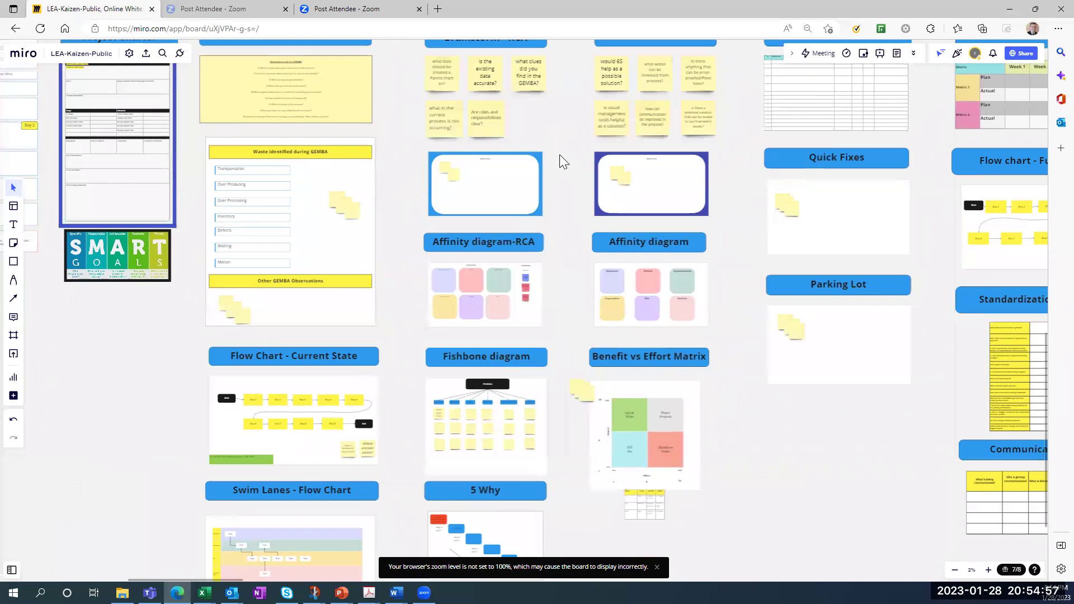
pyautogui.scroll(-3, 560, 155)
pyautogui.scroll(-1, 549, 258)
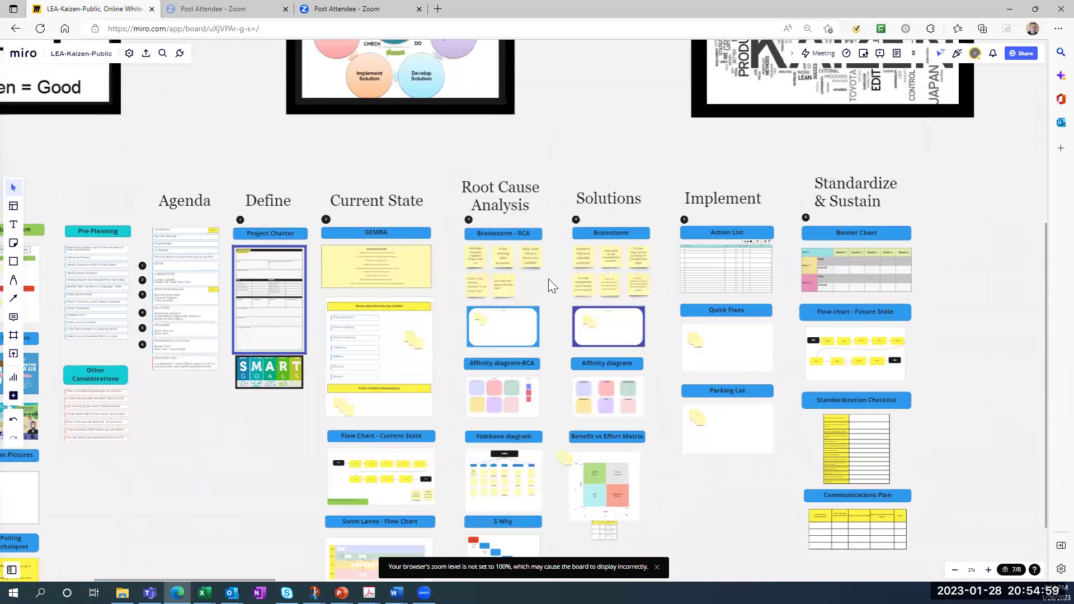
pyautogui.scroll(3, 548, 278)
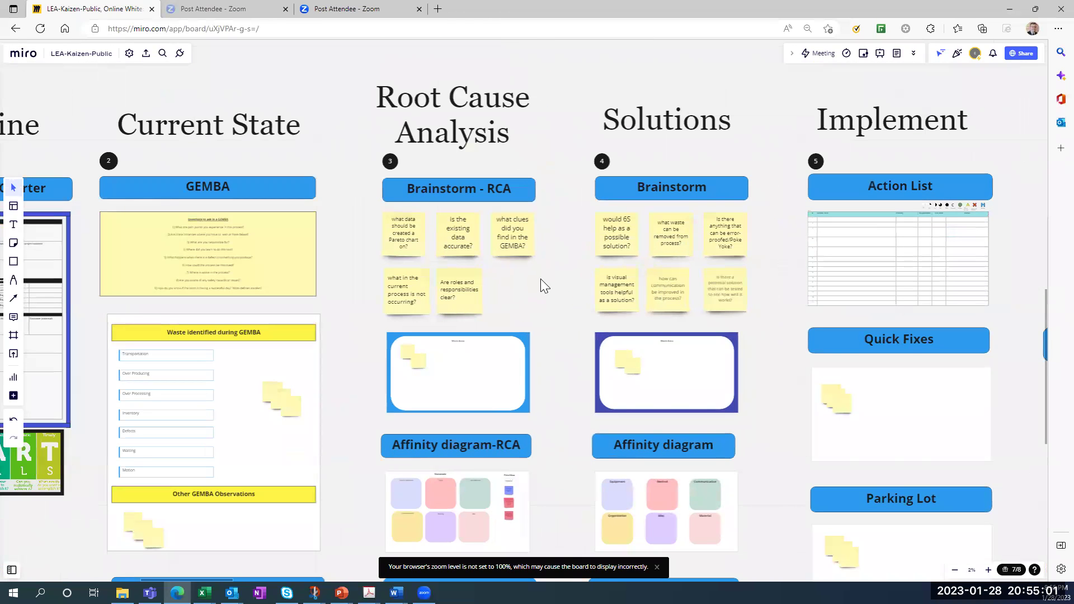
pyautogui.scroll(4, 400, 241)
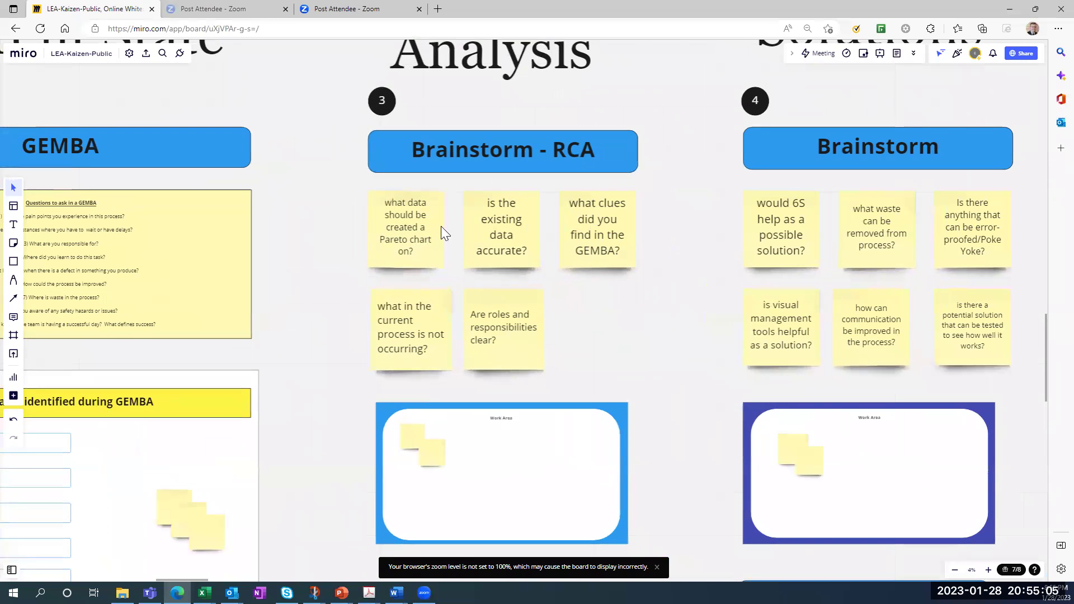
pyautogui.scroll(-4, 692, 419)
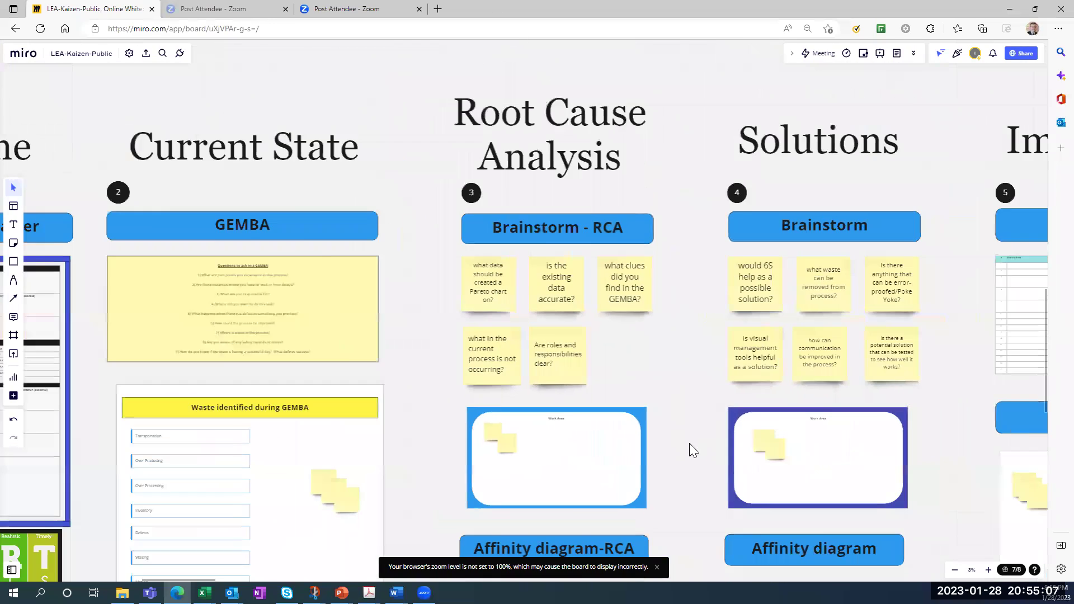
pyautogui.scroll(5, 615, 361)
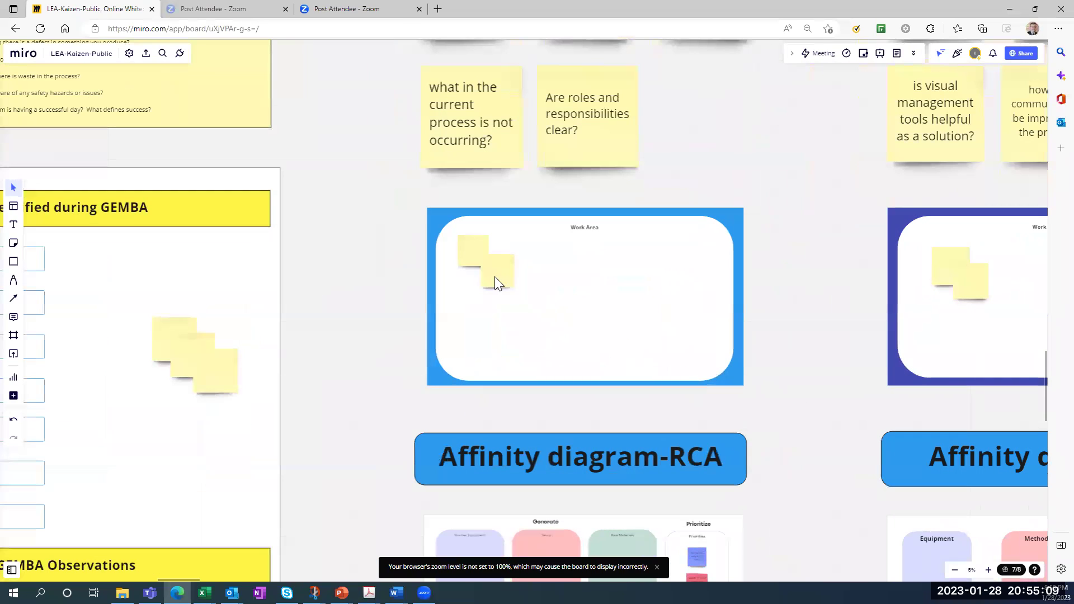
# Move the overlapping note to the Work Area's right side and adjust another sticky there.
pyautogui.moveTo(500, 279)
pyautogui.mouseDown()
pyautogui.moveTo(643, 296)
pyautogui.moveTo(501, 311)
pyautogui.moveTo(665, 315)
pyautogui.moveTo(551, 264)
pyautogui.moveTo(549, 364)
pyautogui.moveTo(650, 323)
pyautogui.moveTo(524, 264)
pyautogui.moveTo(532, 285)
pyautogui.moveTo(516, 279)
pyautogui.mouseUp()
pyautogui.scroll(-2, 516, 279)
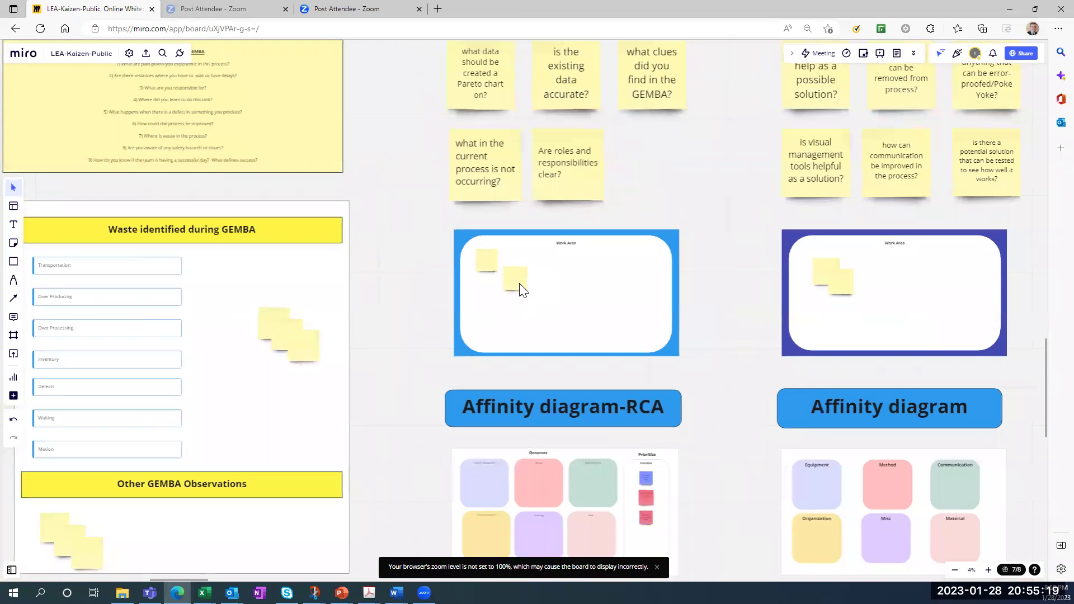
pyautogui.moveTo(710, 360); pyautogui.dragTo(702, 318)
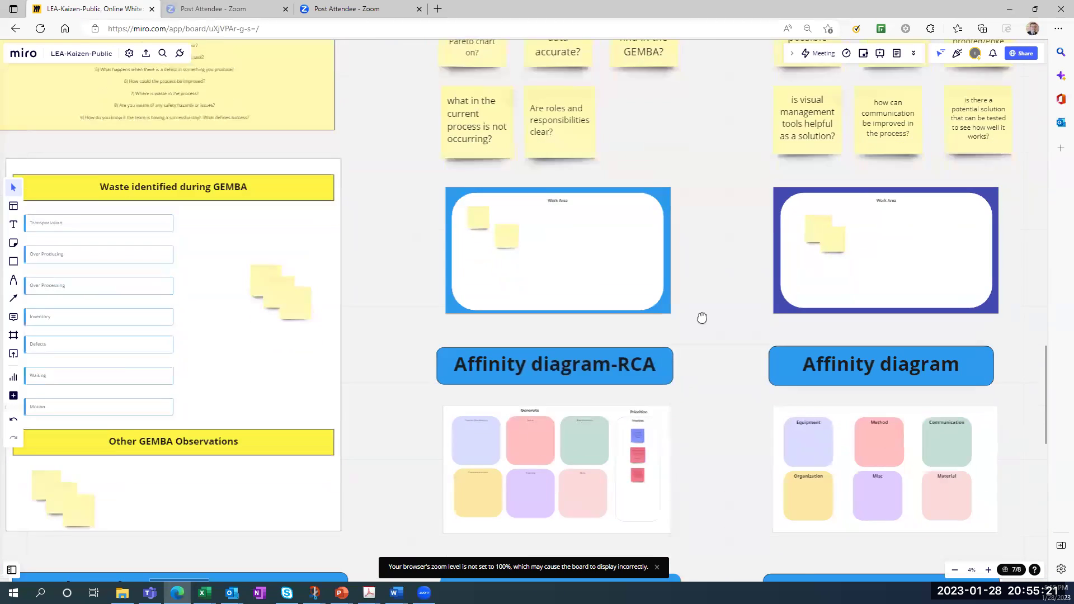
pyautogui.scroll(-3, 702, 318)
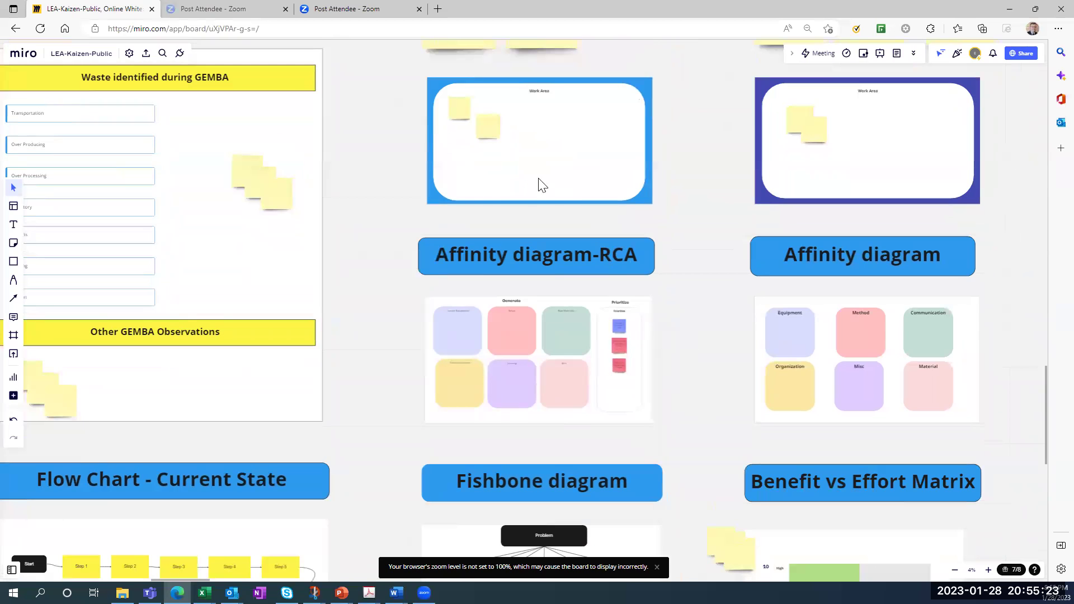
pyautogui.moveTo(492, 124)
pyautogui.mouseDown()
pyautogui.moveTo(500, 146)
pyautogui.moveTo(496, 122)
pyautogui.mouseUp()
# Pan down to the Fishbone diagram and reposition the first sticky note under Material.
pyautogui.scroll(3, 511, 329)
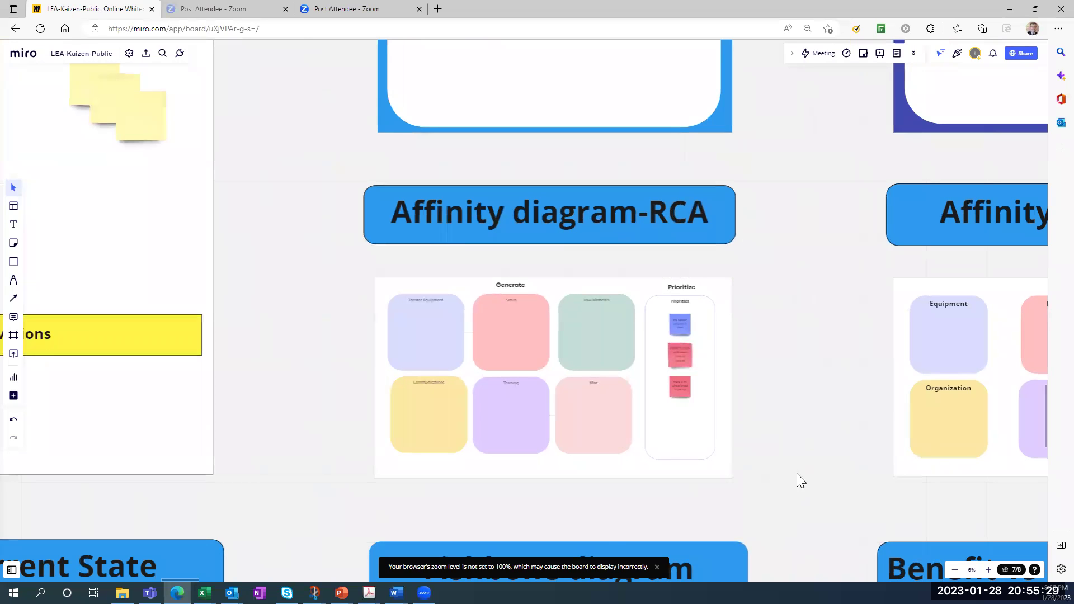
pyautogui.scroll(-3, 797, 305)
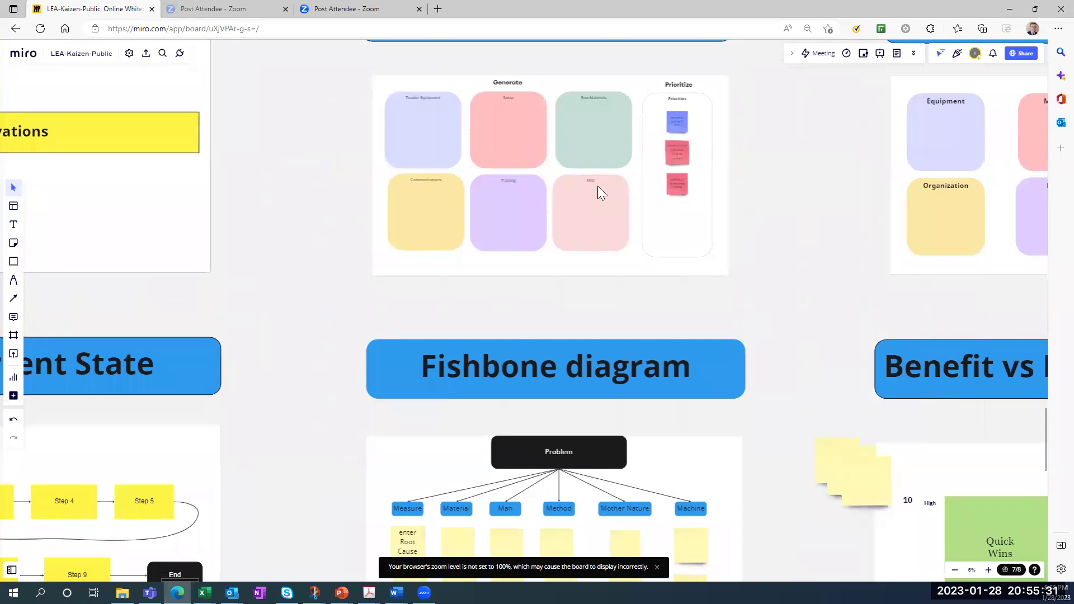
pyautogui.scroll(-4, 750, 175)
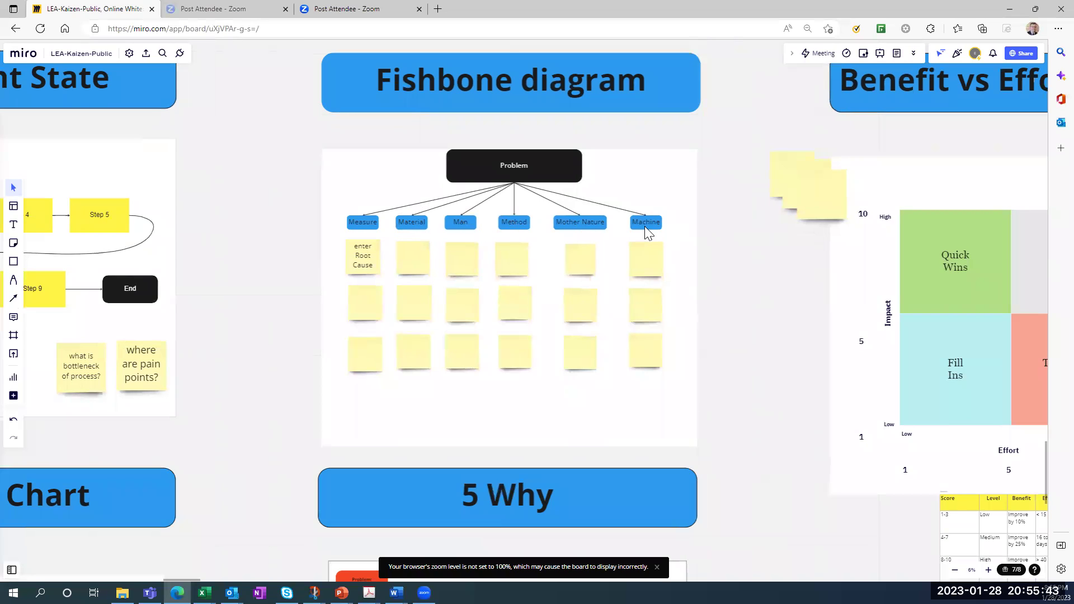
pyautogui.moveTo(421, 258)
pyautogui.mouseDown()
pyautogui.moveTo(483, 275)
pyautogui.moveTo(410, 258)
pyautogui.mouseUp()
# Zoom in and center the 5 Why frame with its Problem box and why steps.
pyautogui.scroll(-3, 628, 440)
pyautogui.scroll(-5, 673, 209)
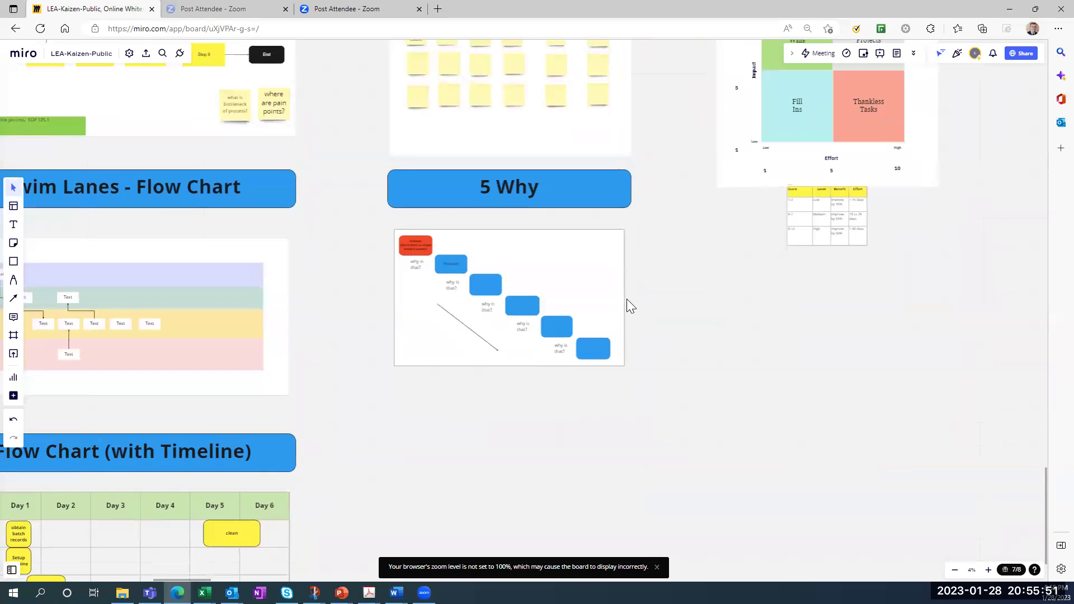
pyautogui.scroll(3, 628, 299)
pyautogui.moveTo(652, 280); pyautogui.dragTo(727, 319)
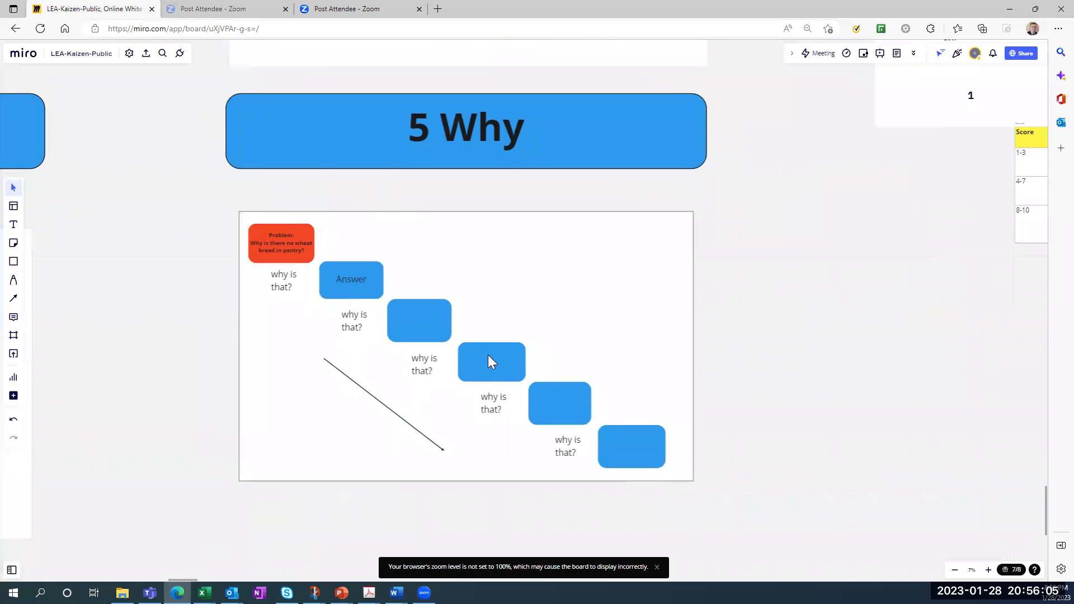
# Zoom out to about 1% for the full board from Agenda to Standardize & Sustain.
pyautogui.scroll(-3, 493, 355)
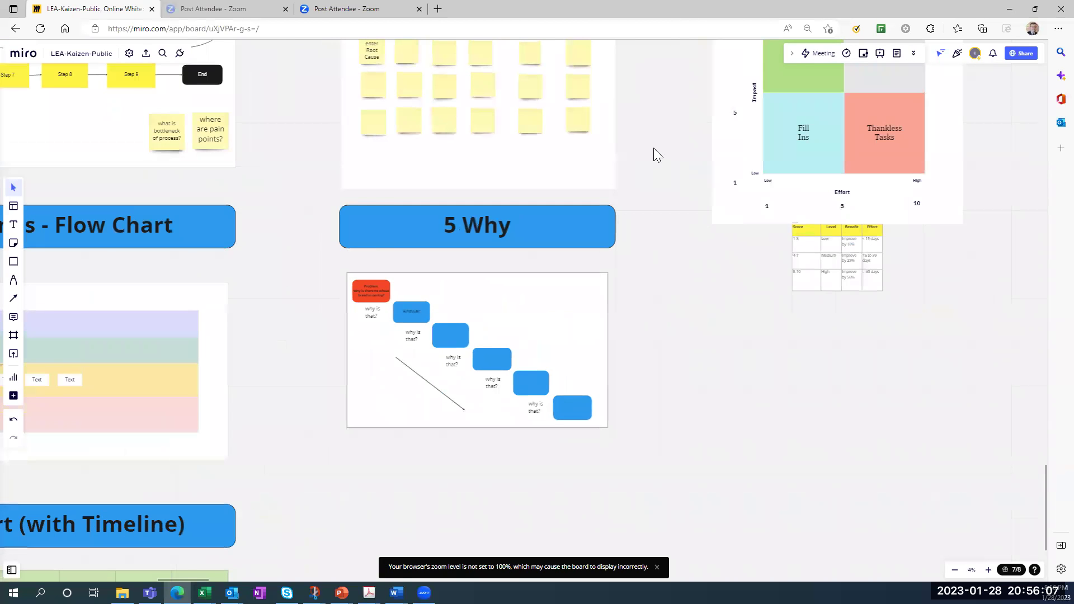
pyautogui.scroll(-2, 652, 111)
pyautogui.scroll(5, 652, 111)
pyautogui.scroll(-2, 442, 277)
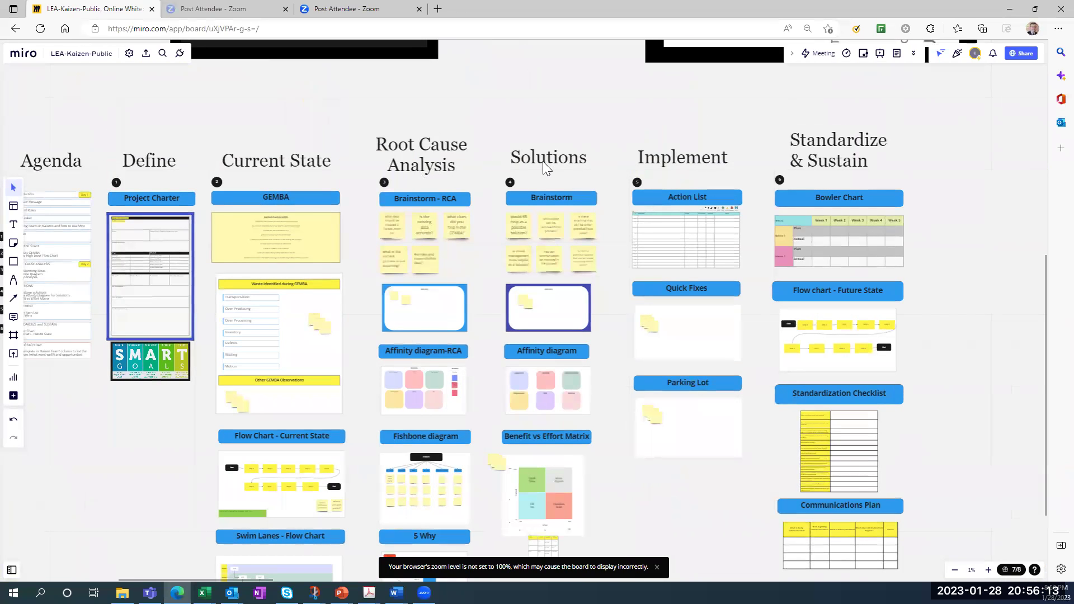
# Zoom into the Solutions Brainstorm and select the 6S, waste and error-proofing question notes.
pyautogui.scroll(3, 557, 206)
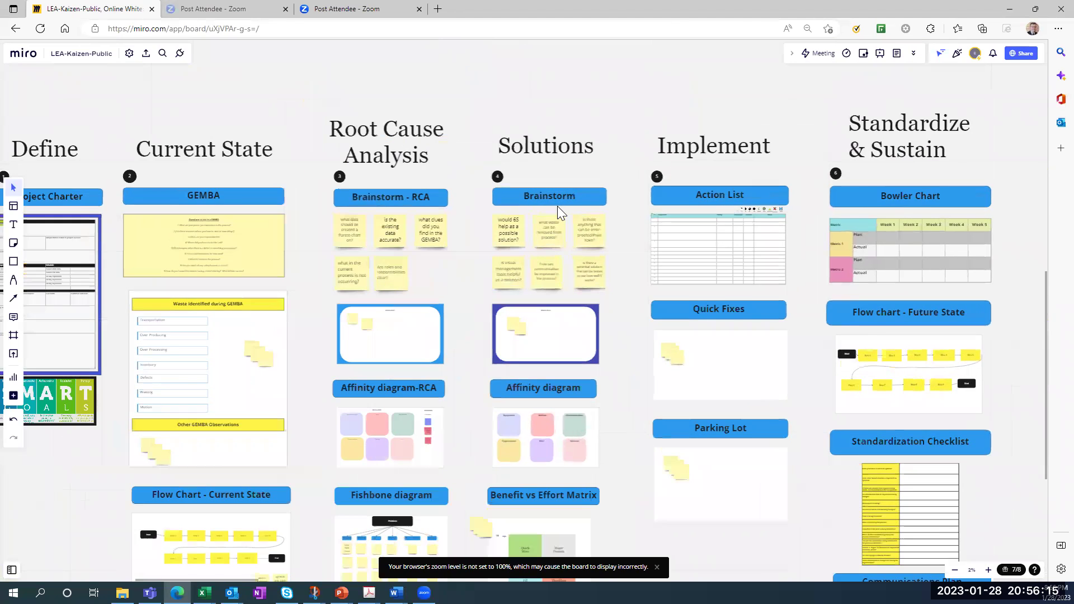
pyautogui.click(486, 239)
pyautogui.click(548, 245)
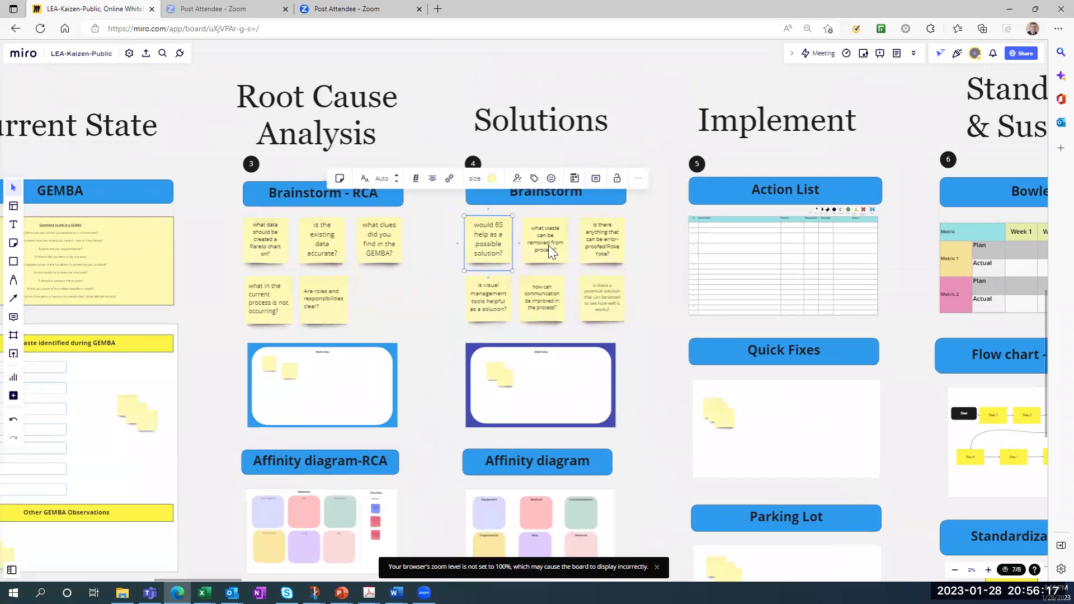
pyautogui.click(608, 238)
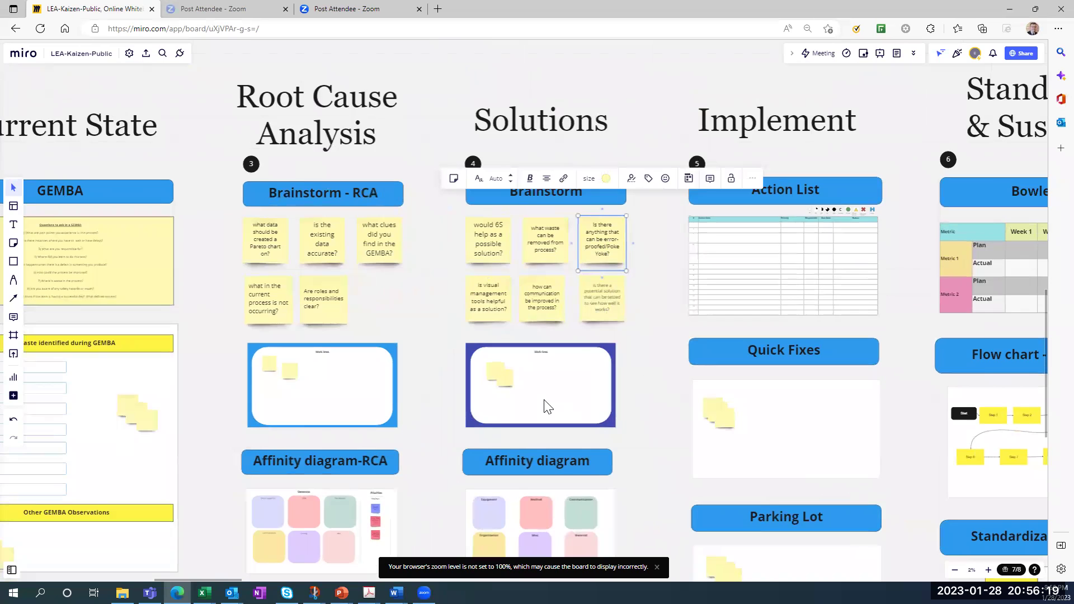
# Pan past the Affinity and Fishbone sections and center the Benefit vs Effort Matrix with its score table.
pyautogui.scroll(3, 546, 408)
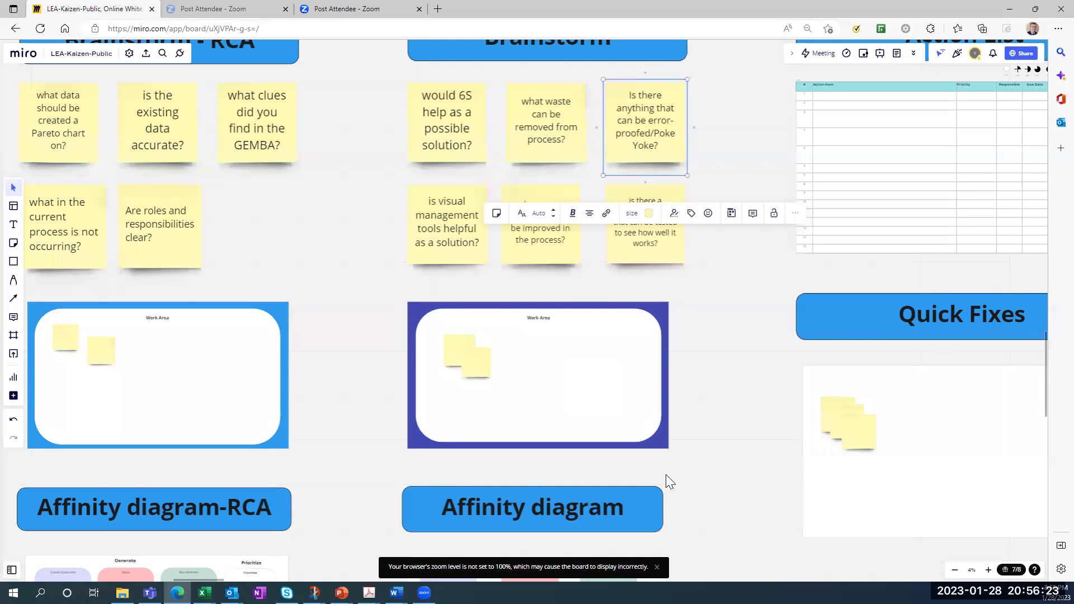
pyautogui.moveTo(705, 341); pyautogui.dragTo(710, 184)
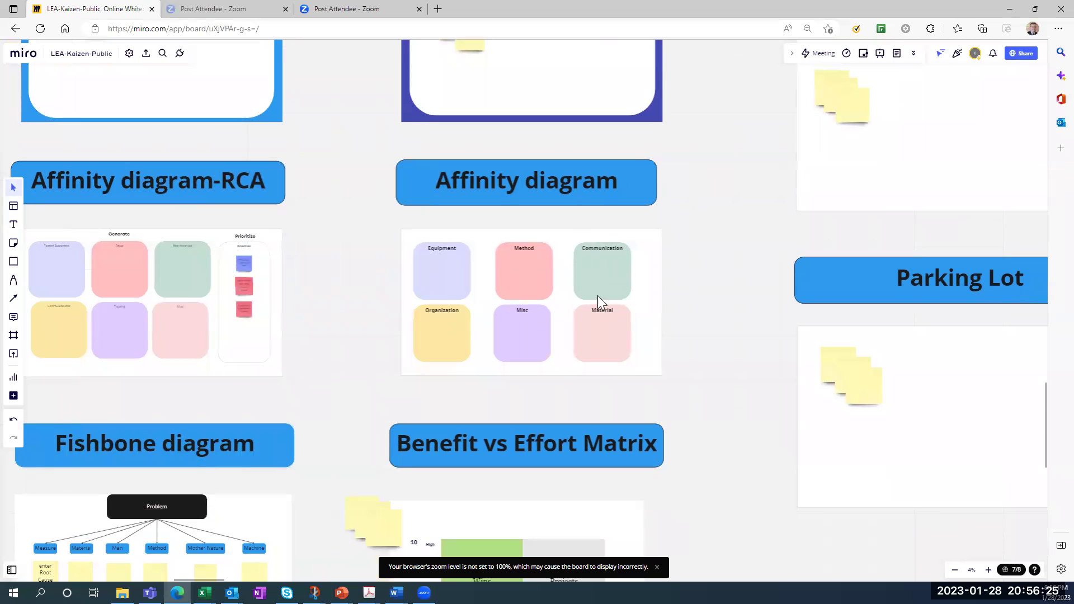
pyautogui.moveTo(699, 465); pyautogui.dragTo(714, 192)
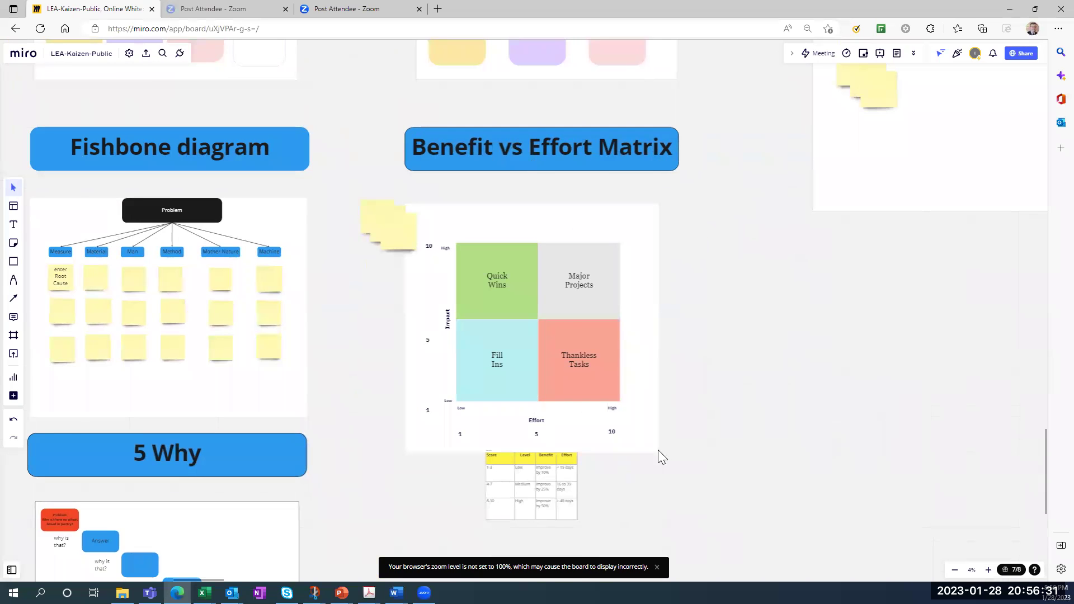
pyautogui.scroll(5, 661, 471)
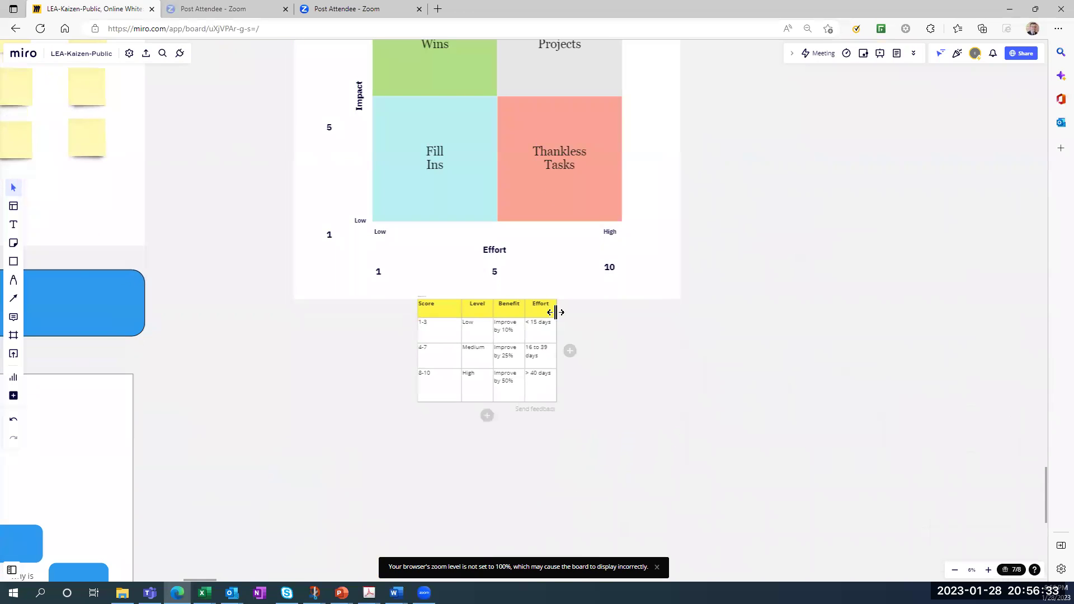
pyautogui.scroll(3, 545, 318)
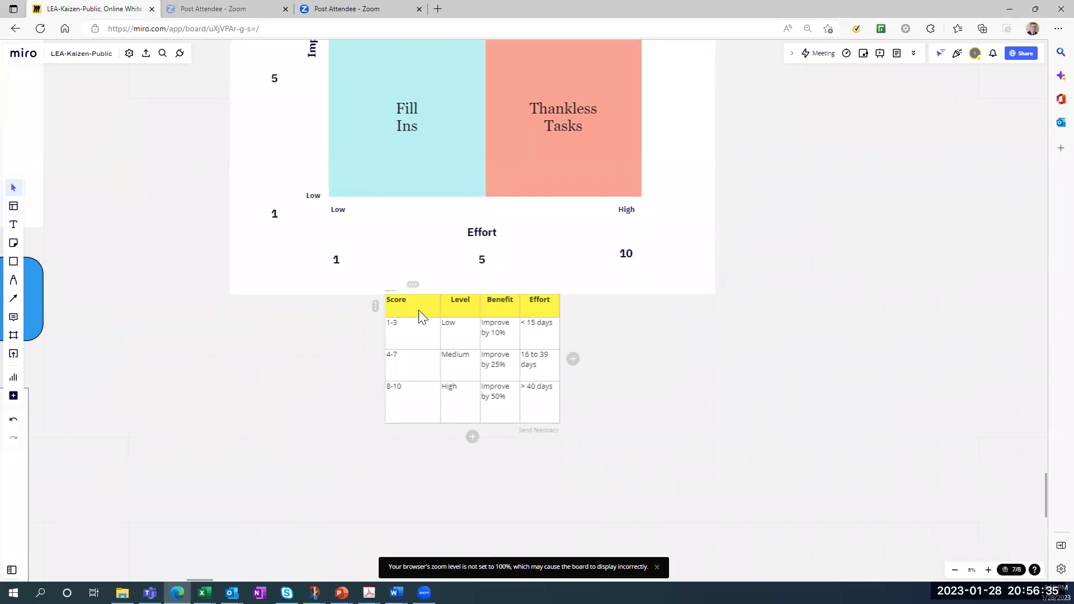
pyautogui.scroll(-1, 638, 335)
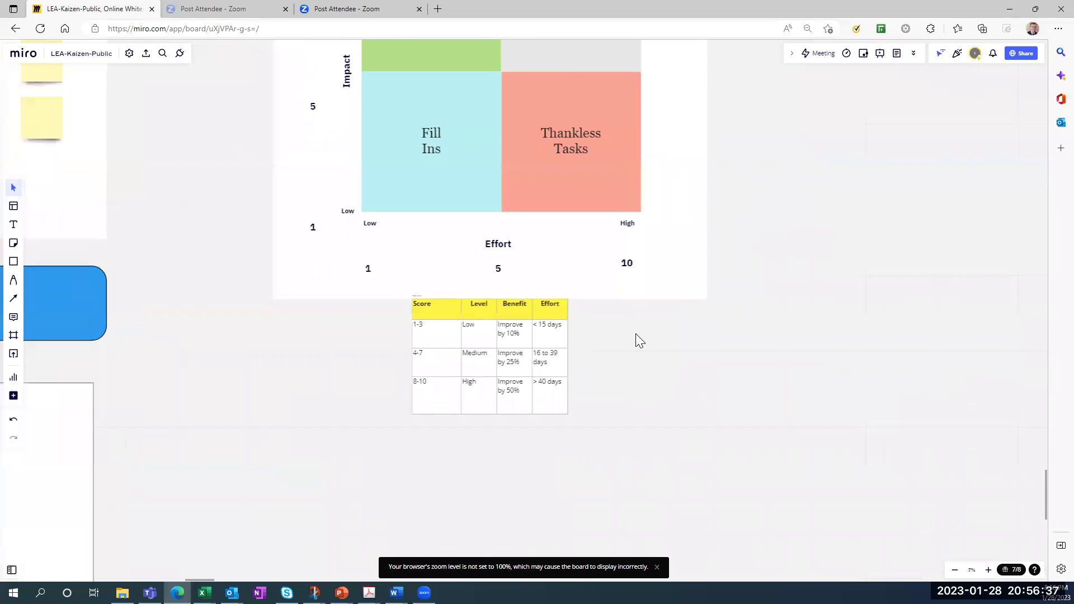
pyautogui.scroll(-3, 635, 336)
pyautogui.scroll(2, 749, 346)
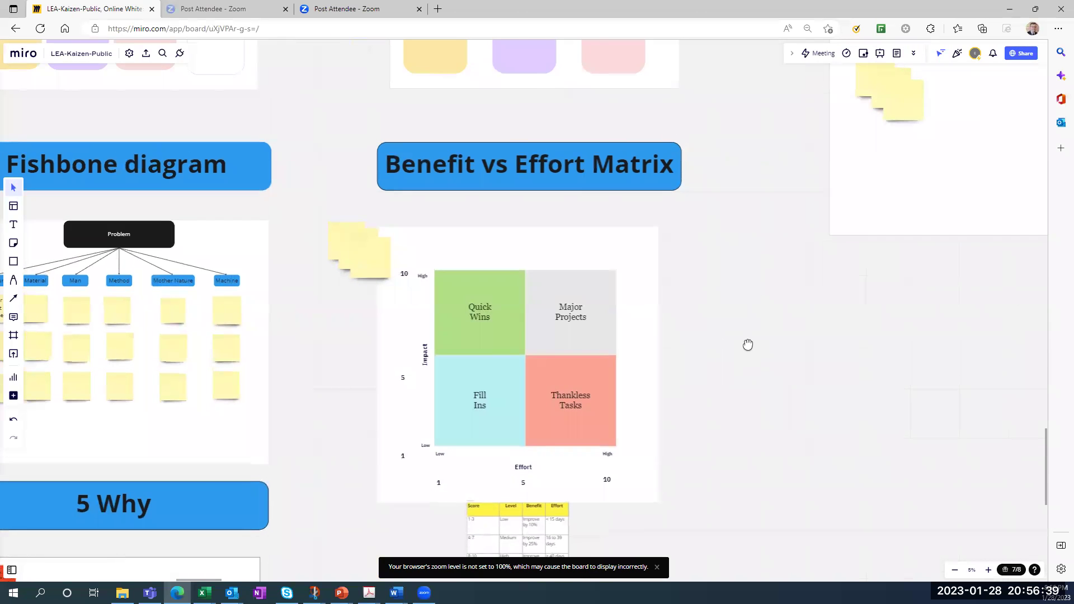
pyautogui.moveTo(748, 344); pyautogui.dragTo(778, 334)
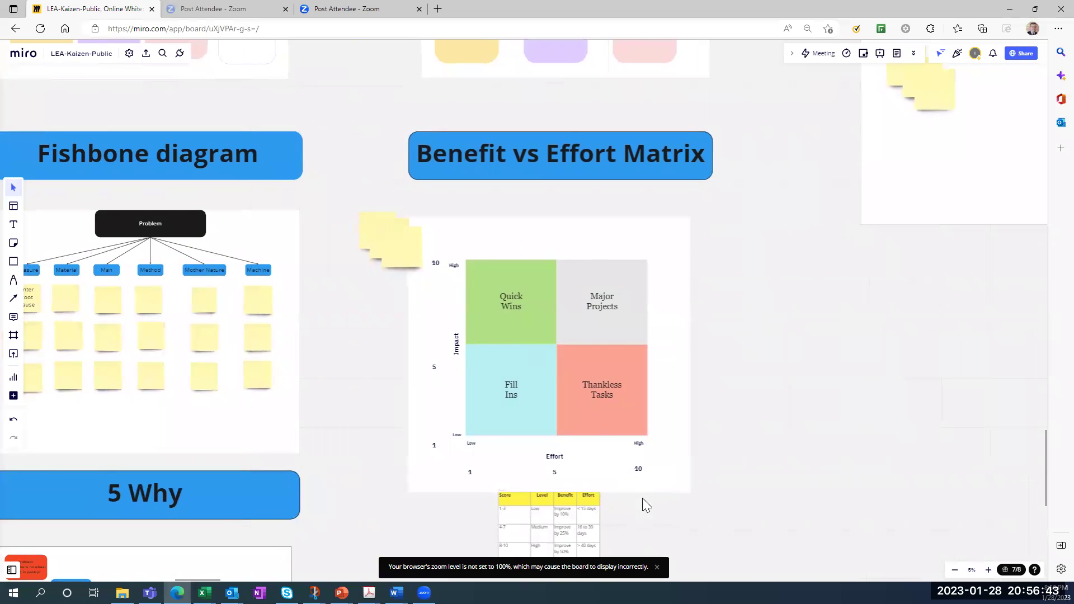
# Zoom out, then zoom in on the Implement column's Action List table.
pyautogui.scroll(-3, 783, 195)
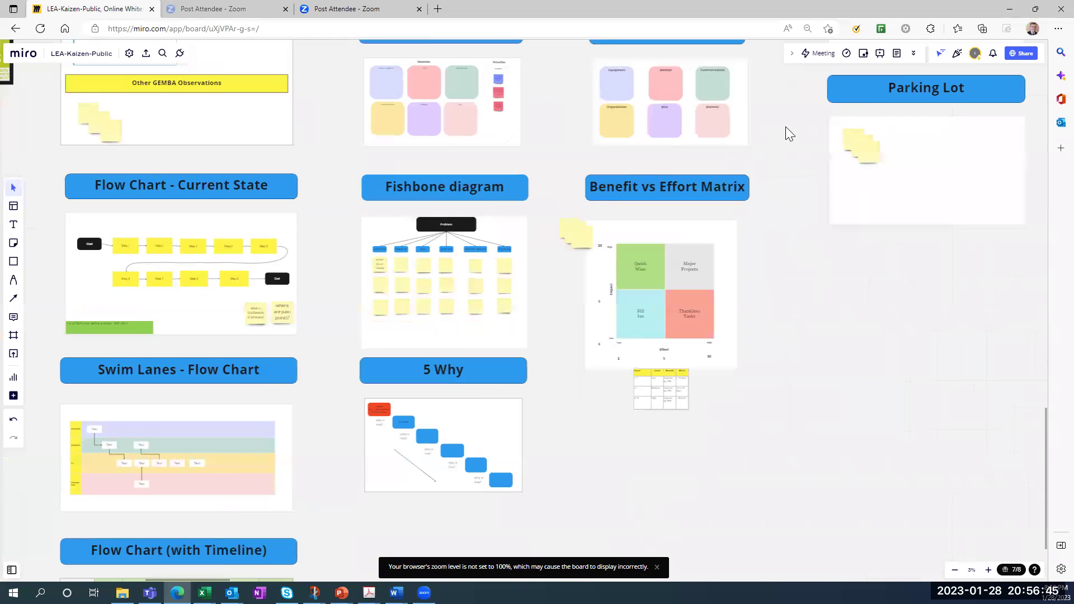
pyautogui.scroll(-2, 641, 402)
pyautogui.scroll(3, 613, 275)
pyautogui.hscroll(2, 613, 275)
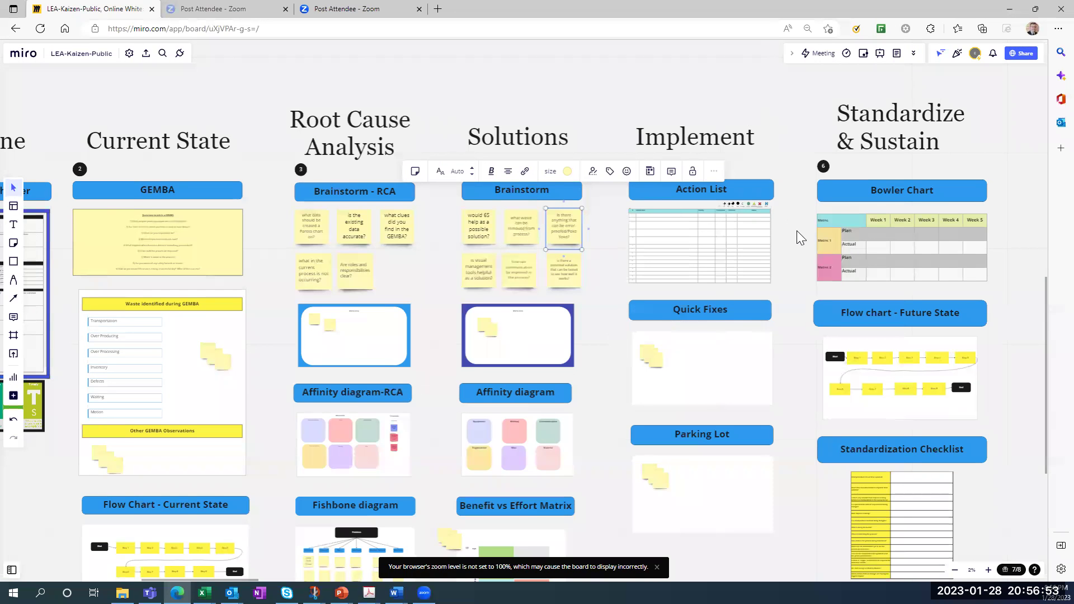
pyautogui.scroll(5, 797, 231)
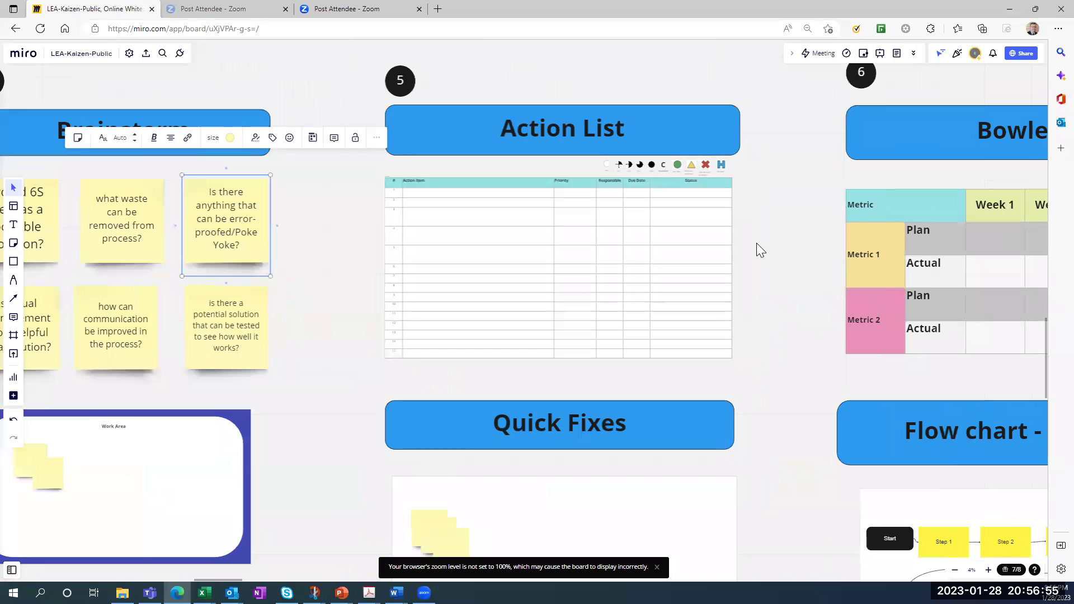
pyautogui.scroll(3, 357, 237)
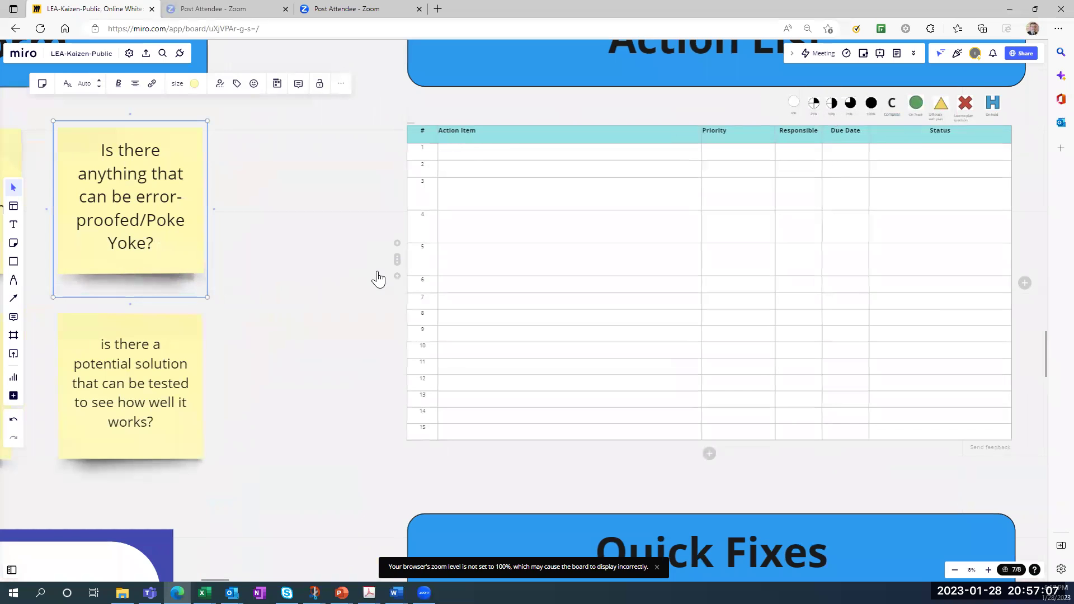
# Move down past Quick Fixes to the Parking Lot beside the Standardization Checklist and Communications Plan.
pyautogui.scroll(-5, 342, 289)
pyautogui.moveTo(353, 361); pyautogui.dragTo(342, 211)
pyautogui.scroll(3, 395, 318)
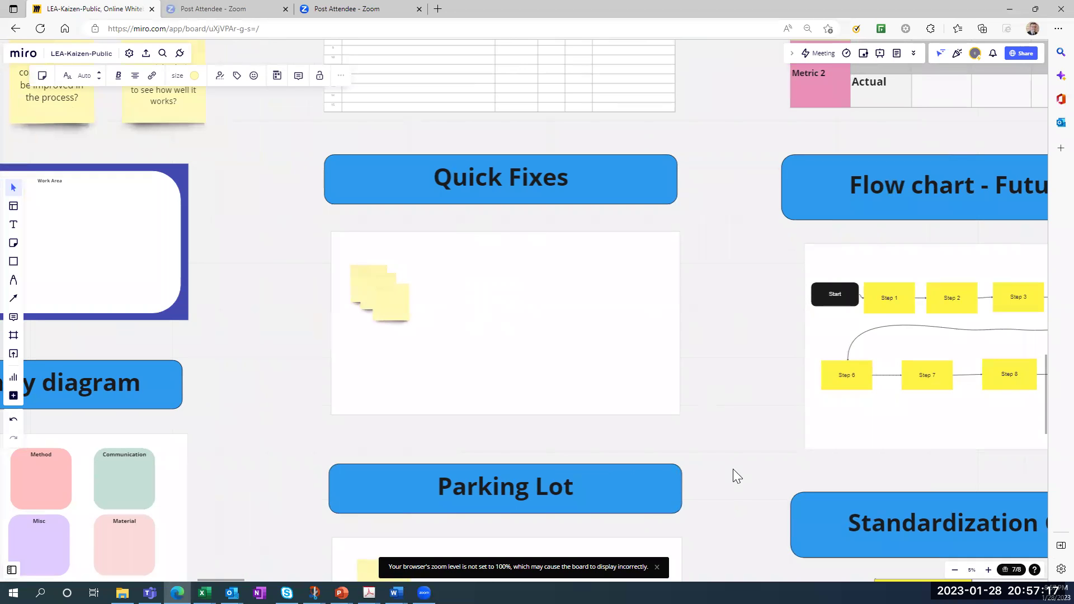
pyautogui.scroll(-5, 724, 250)
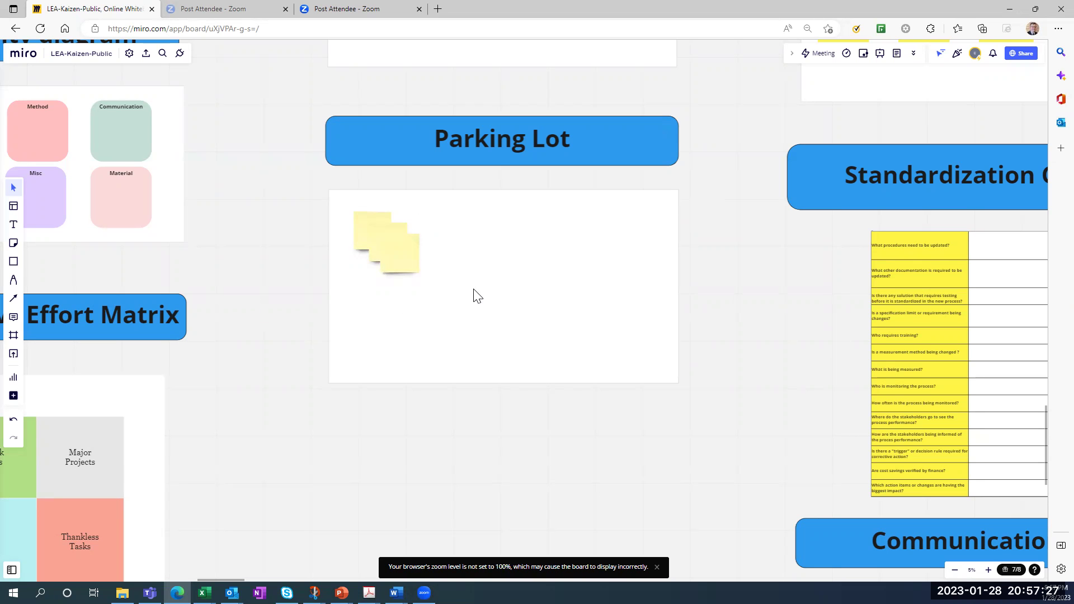
pyautogui.scroll(-3, 470, 289)
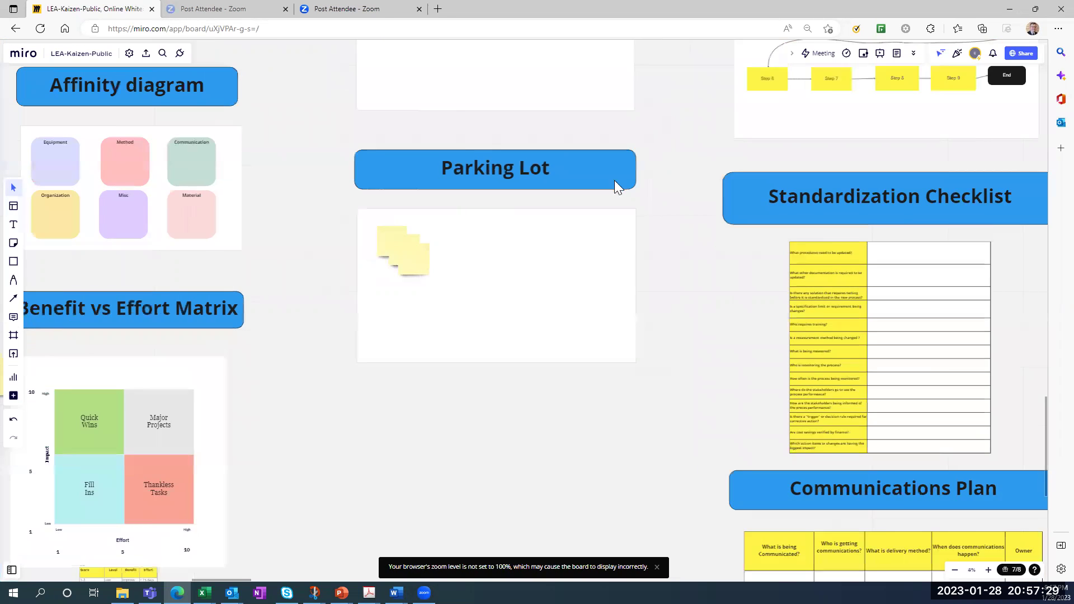